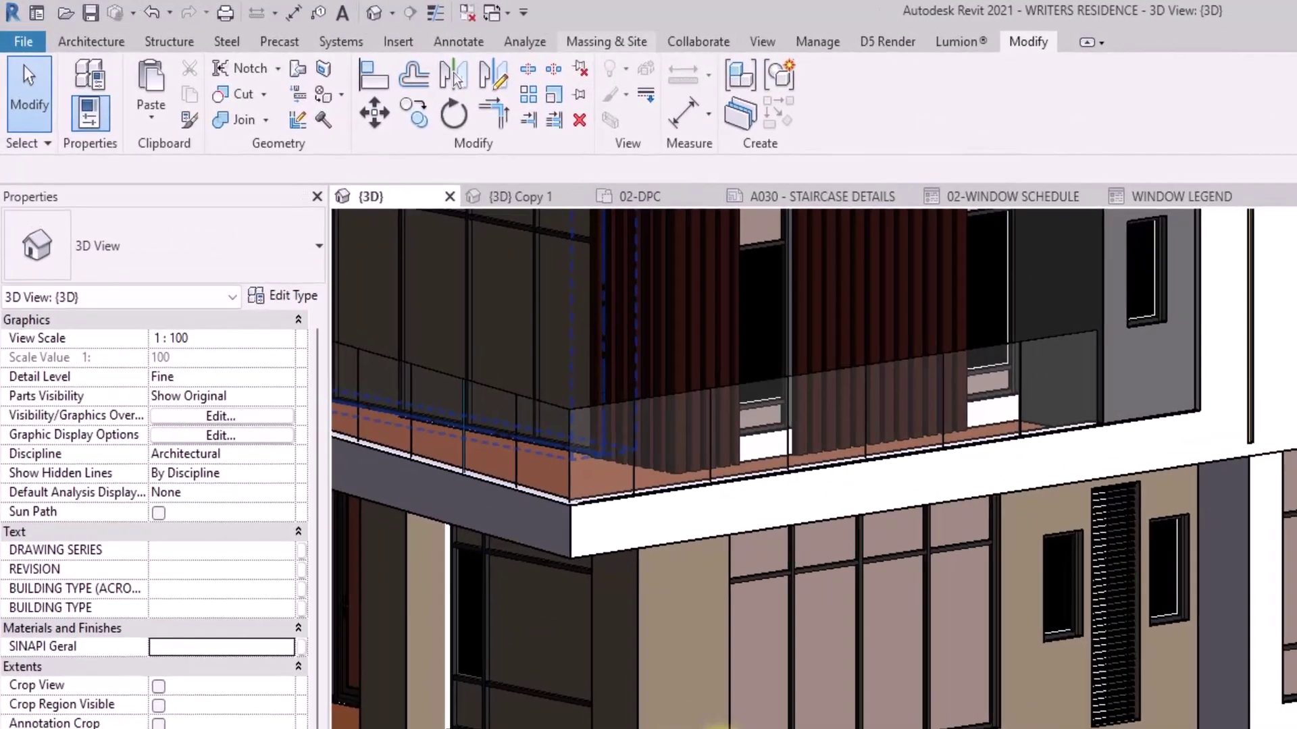
Load the family Windows_Curtain_Wall.0007.rfa from the Curtain Wall Panels folder of the revit component library
left_click(397, 42)
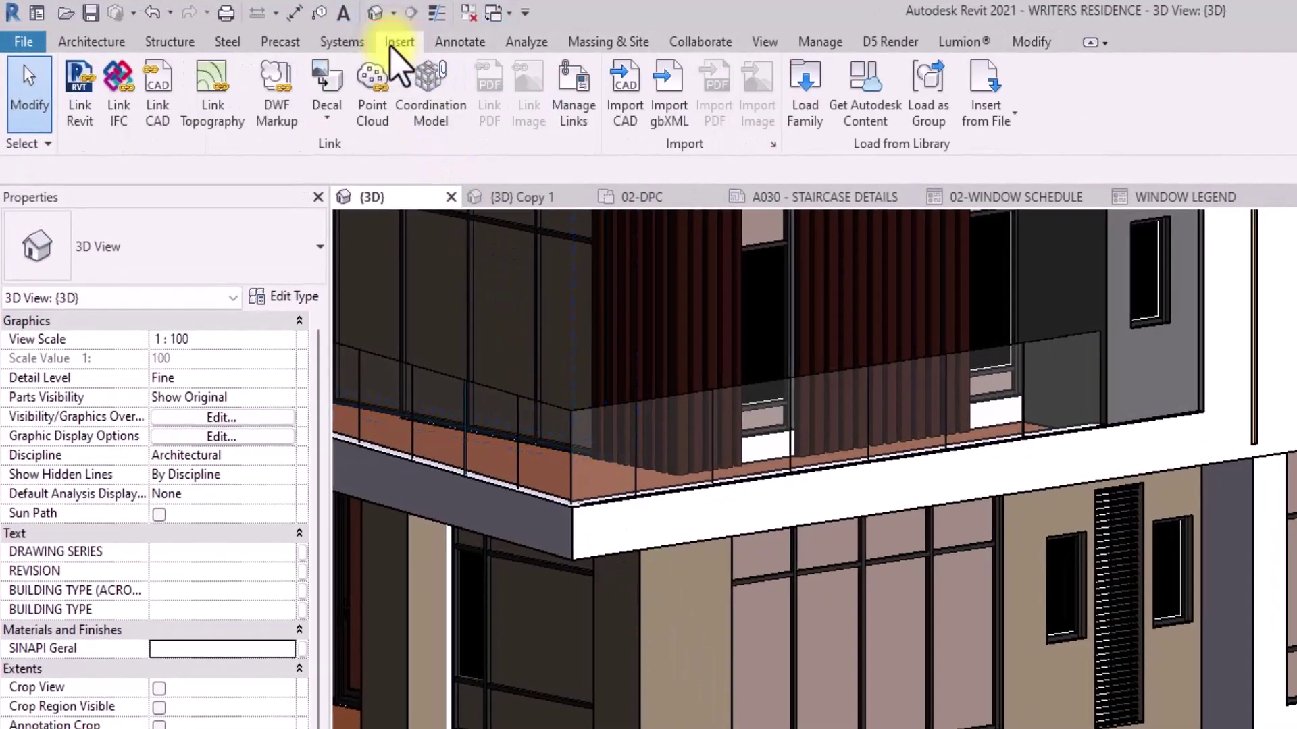
left_click(804, 108)
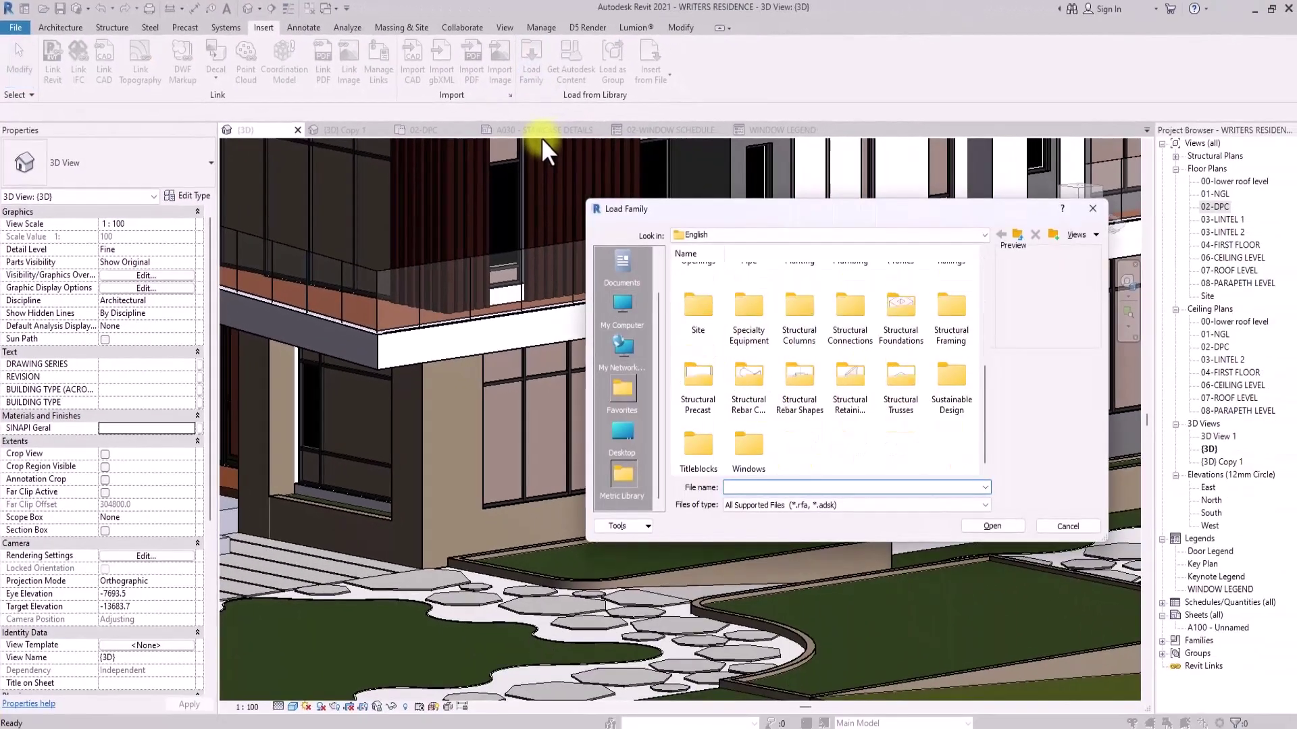
left_click(623, 307)
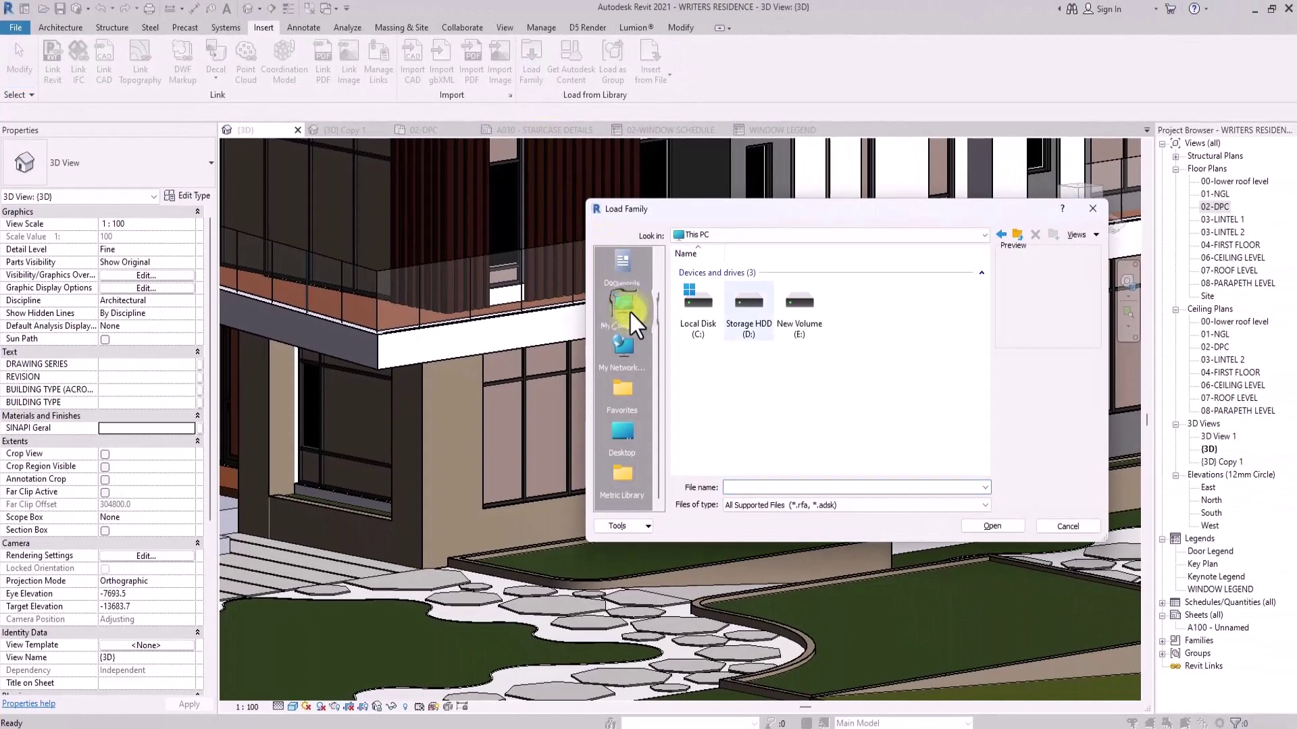
double_click(792, 318)
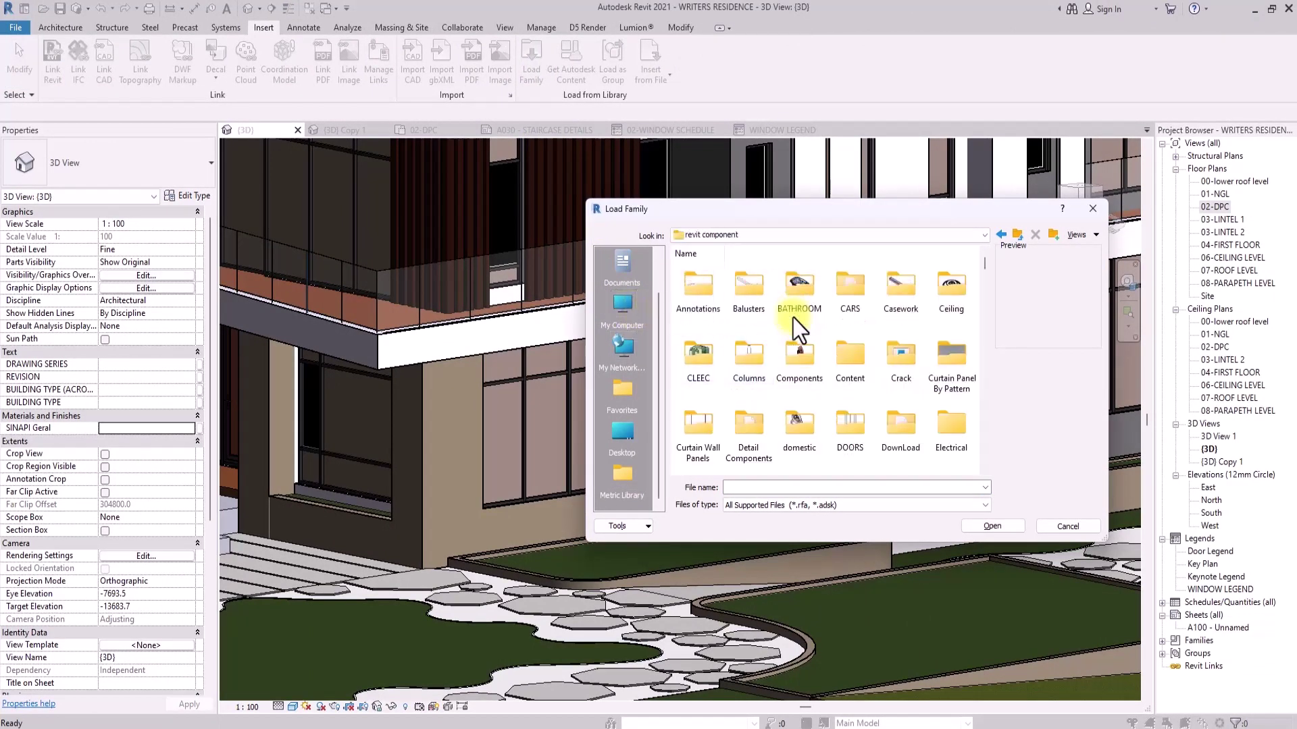
double_click(695, 441)
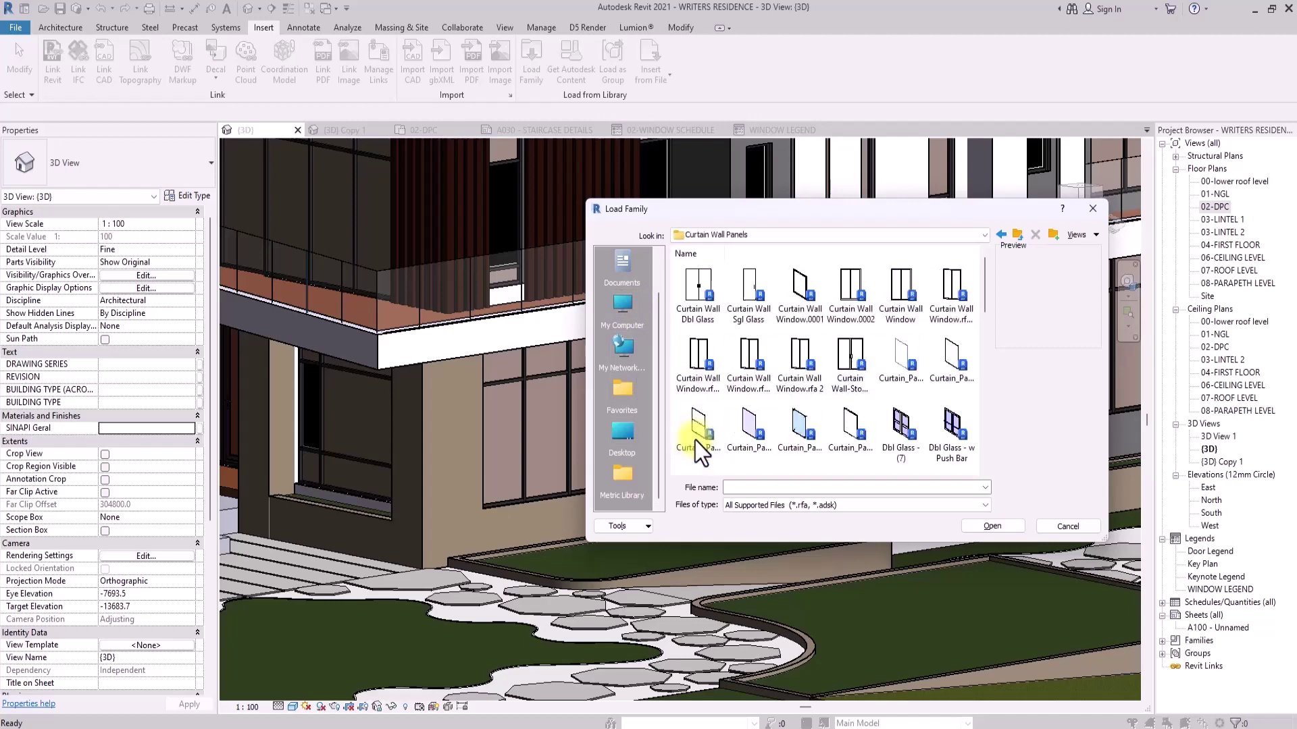
scroll(695, 440, "down", 1)
scroll(695, 441, "up", 1)
scroll(694, 441, "down", 3)
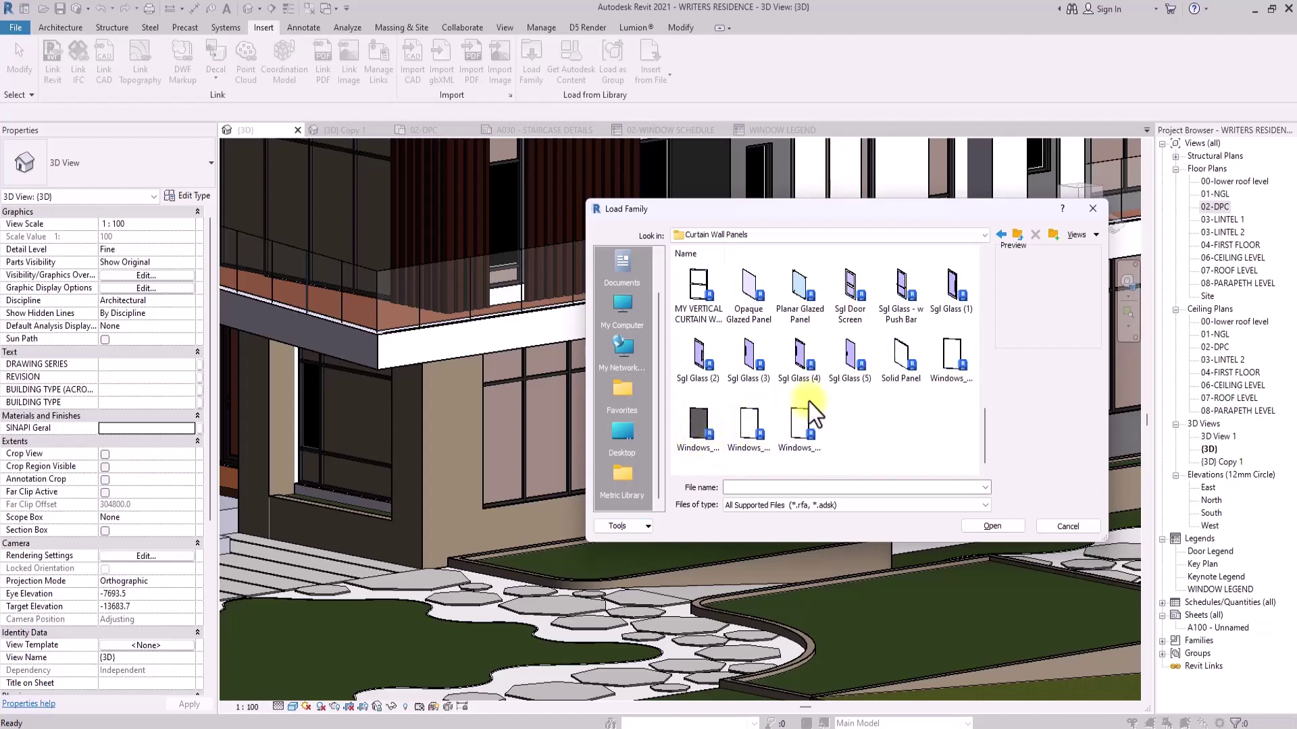
left_click(949, 354)
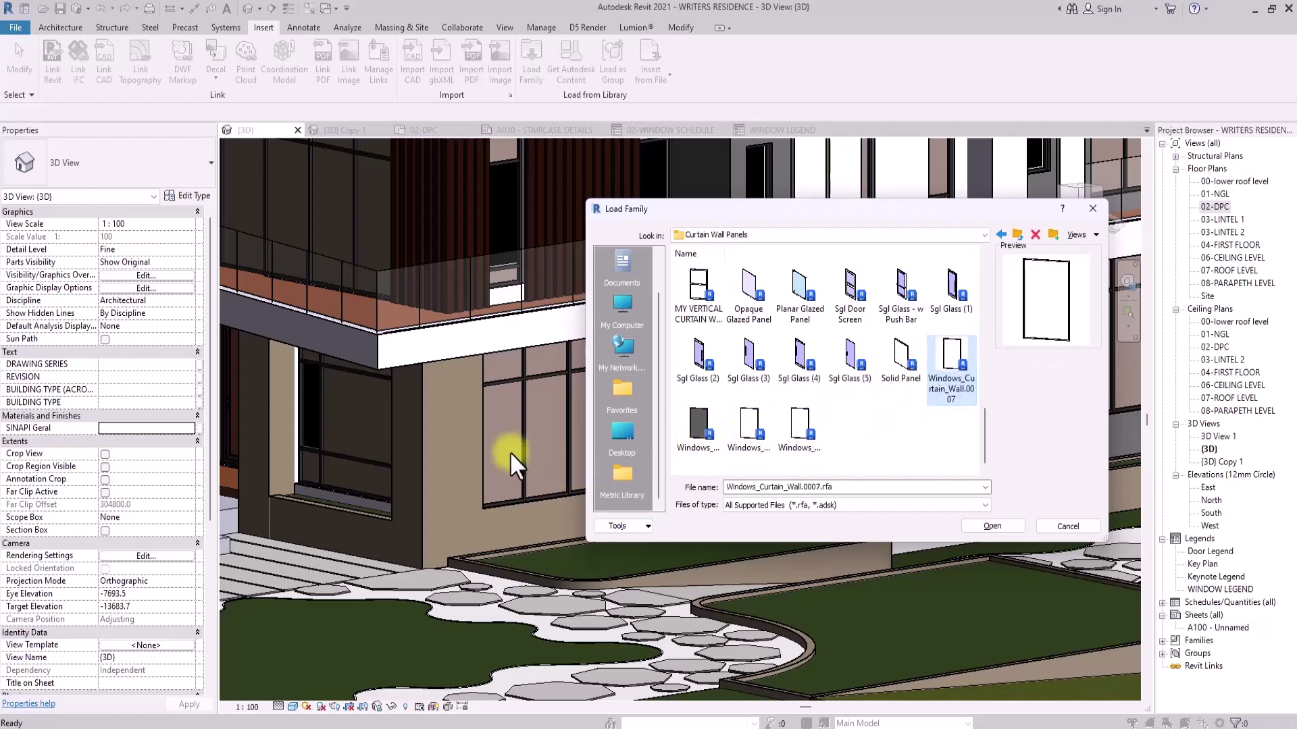
left_click(998, 529)
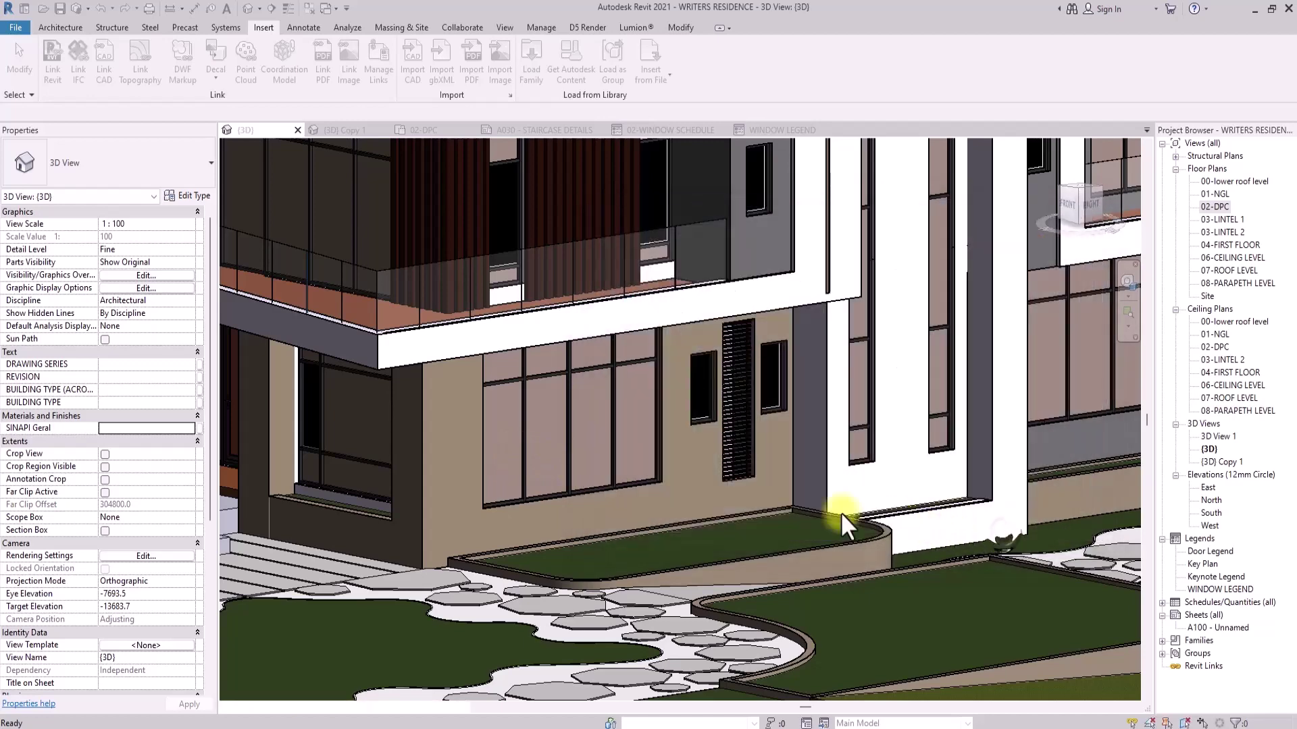
Select the first two lower glazed panels of the ground-floor curtain wall, starting from the building corner
scroll(550, 434, "up", 4)
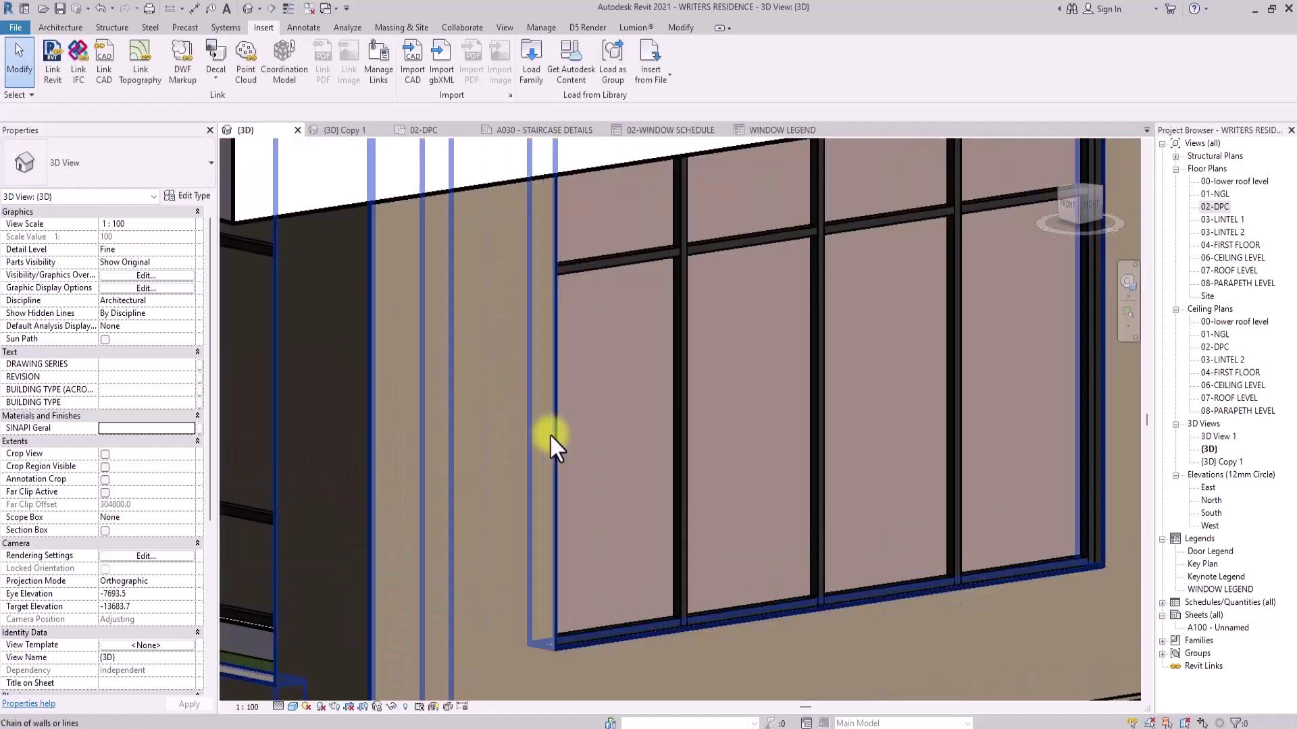
left_click(671, 447)
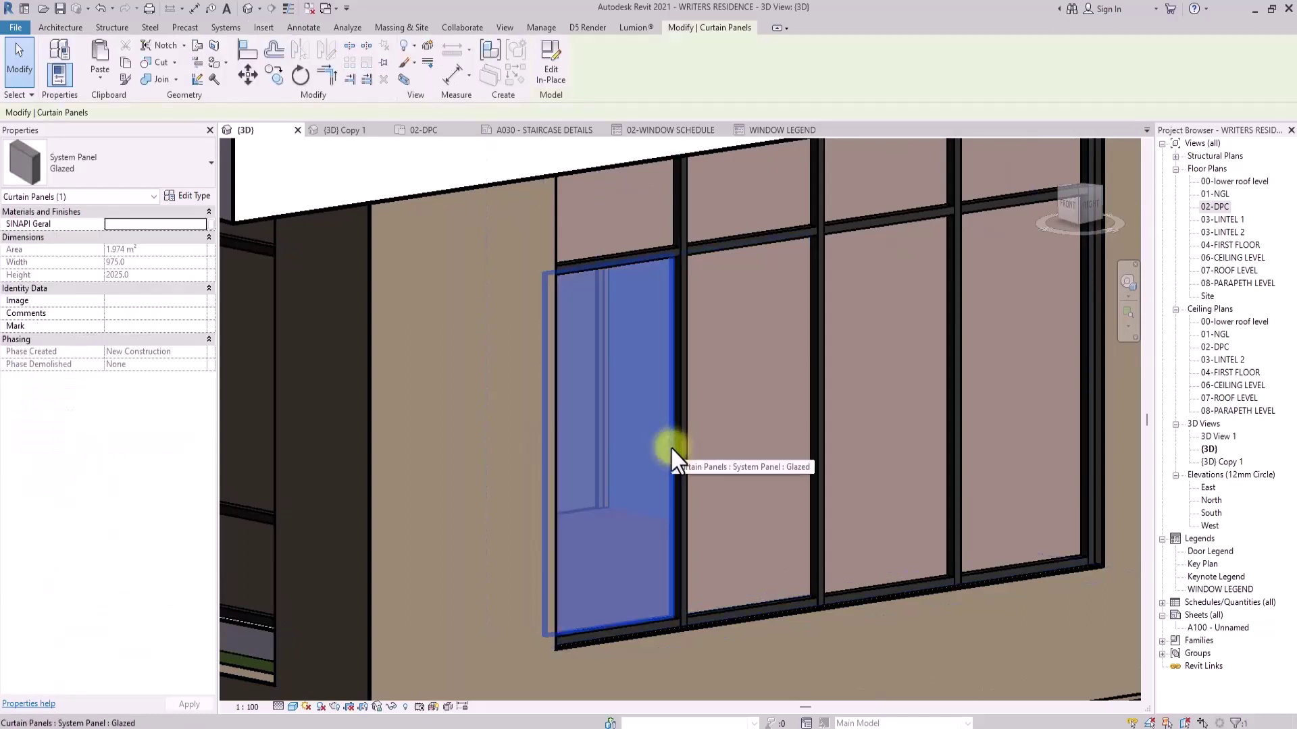
key("Tab")
key("Tab")
key("Tab")
key("Tab")
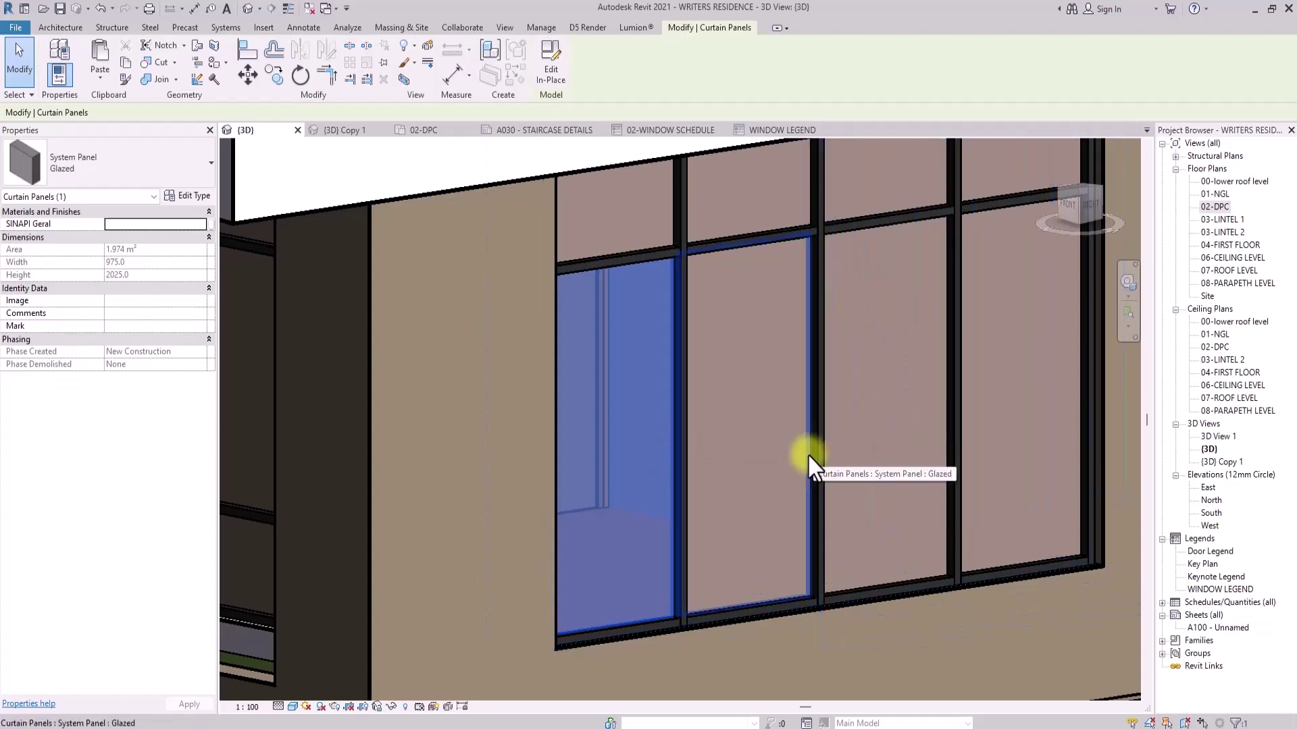
left_click(808, 453, "ctrl")
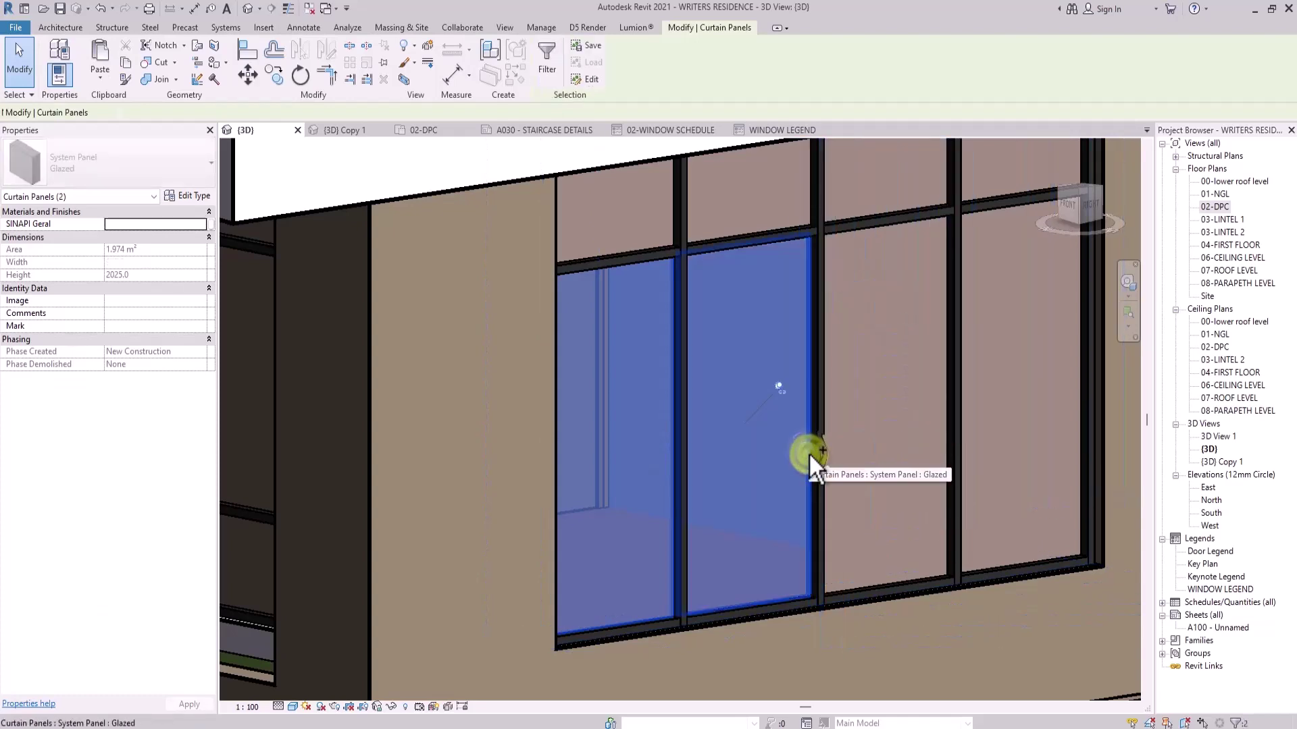
Add the remaining two lower glazed panels of the same curtain wall to the selection
middle_click_drag(824, 477, 656, 530)
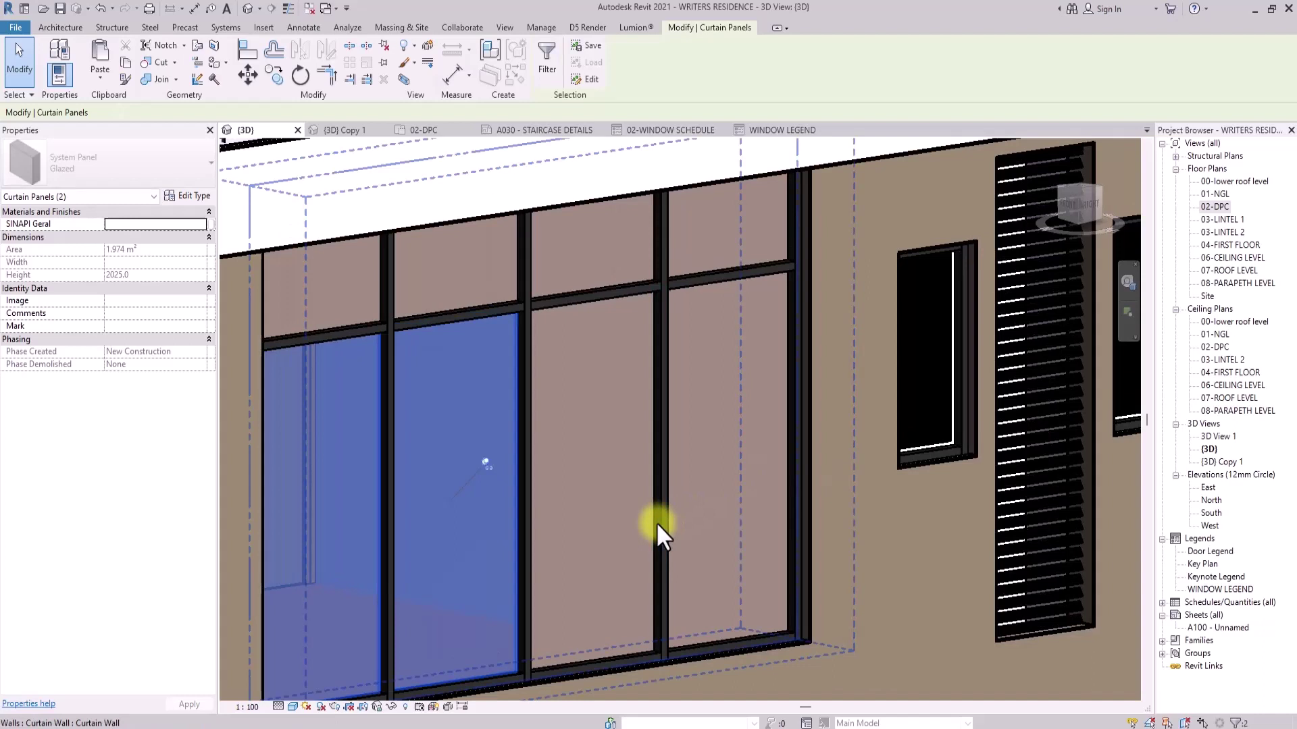
key("Tab")
key("Tab")
key("Tab")
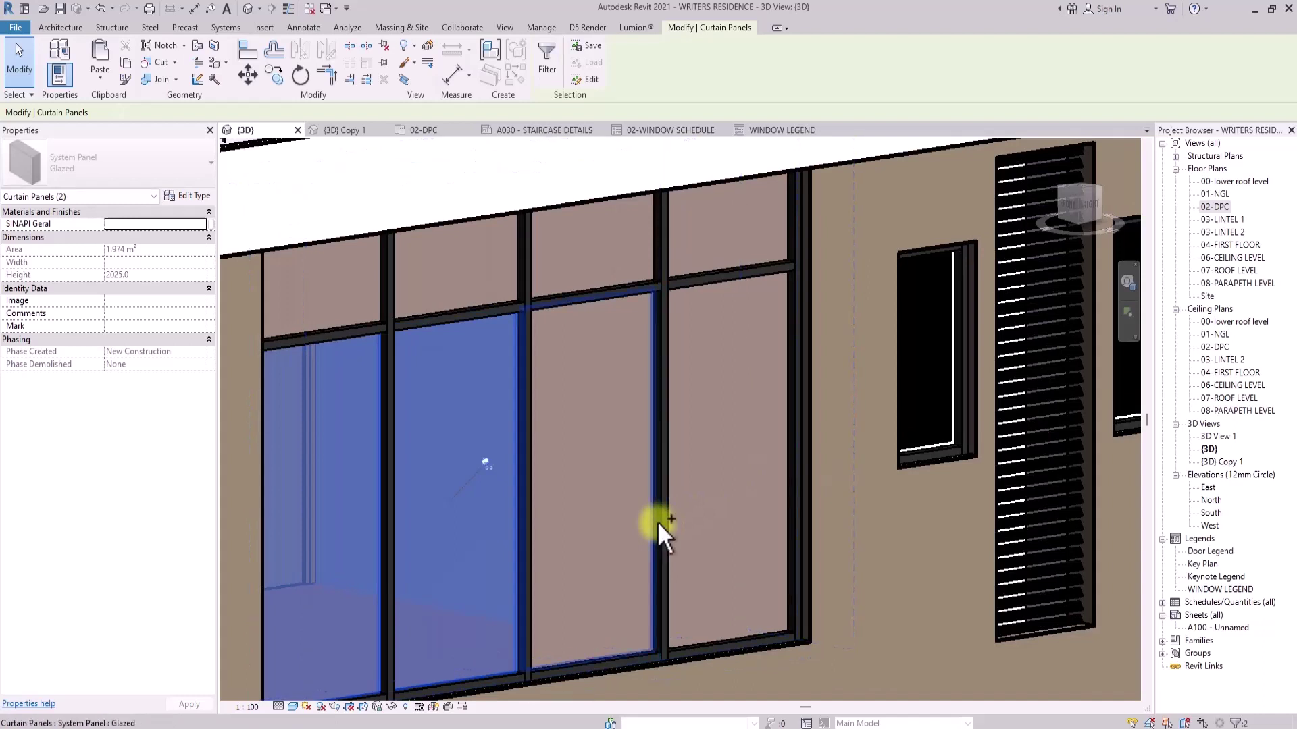
left_click(658, 521, "ctrl")
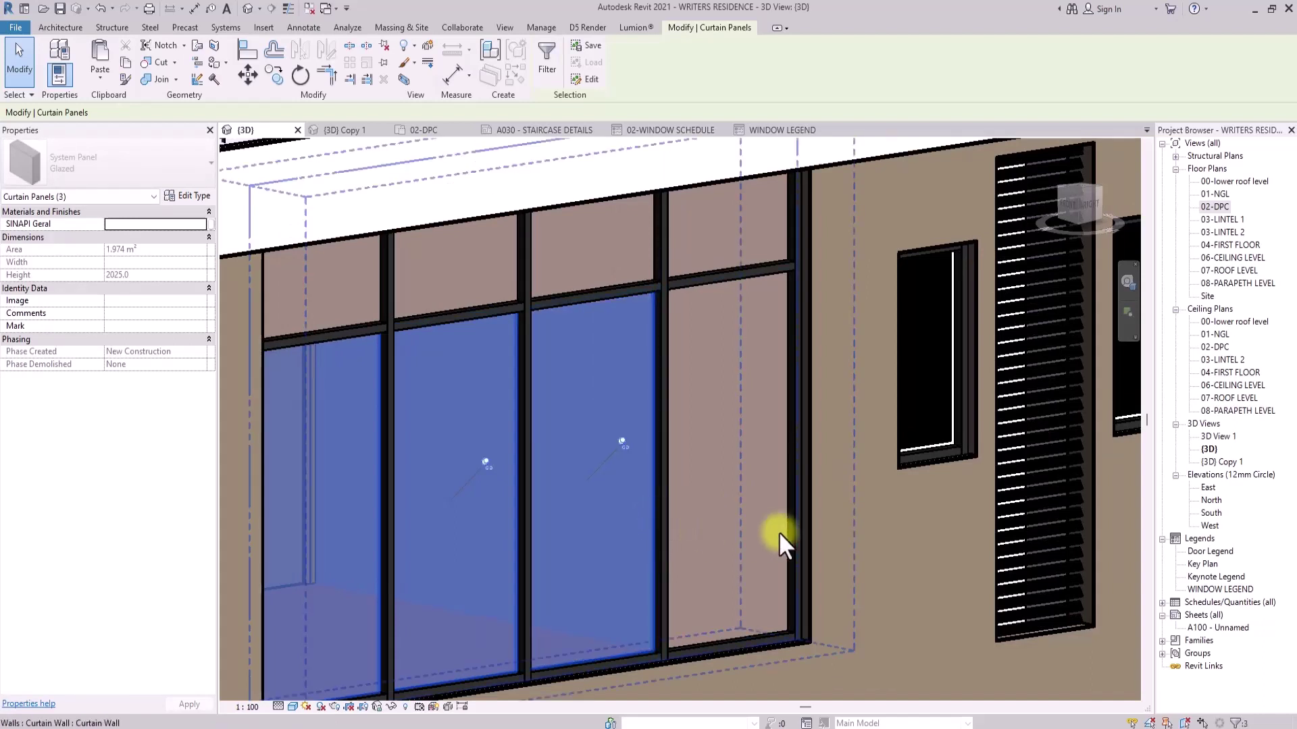
key("Tab")
key("Tab")
key("Tab")
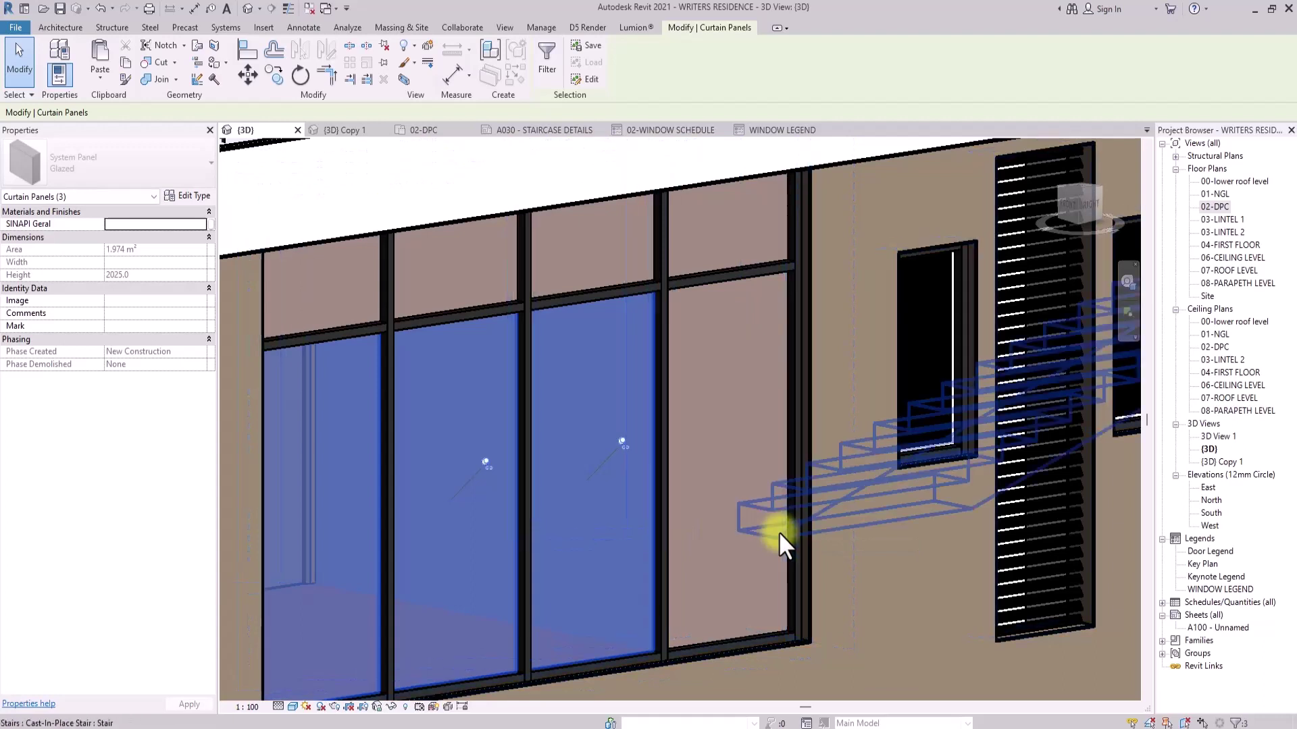
key("Tab")
key("Tab")
key("Tab")
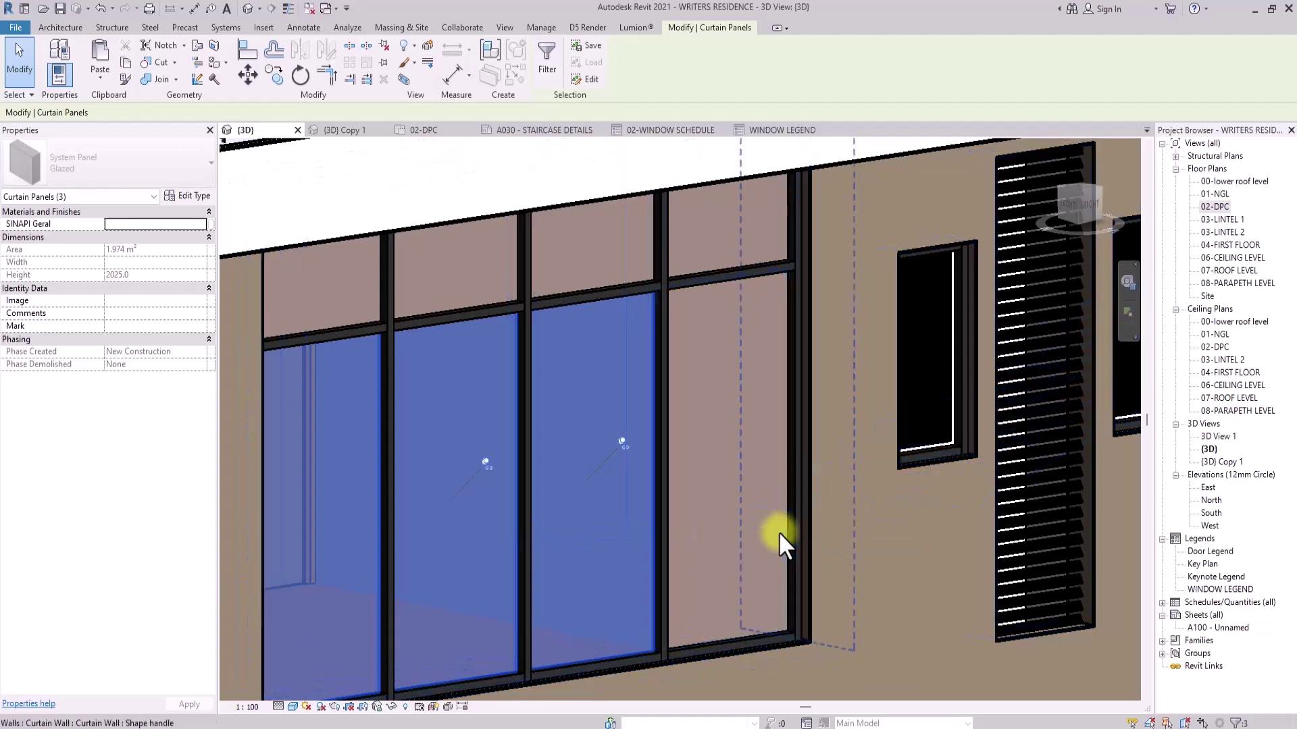
key("Tab")
key("Tab")
key("Tab")
key("Tab")
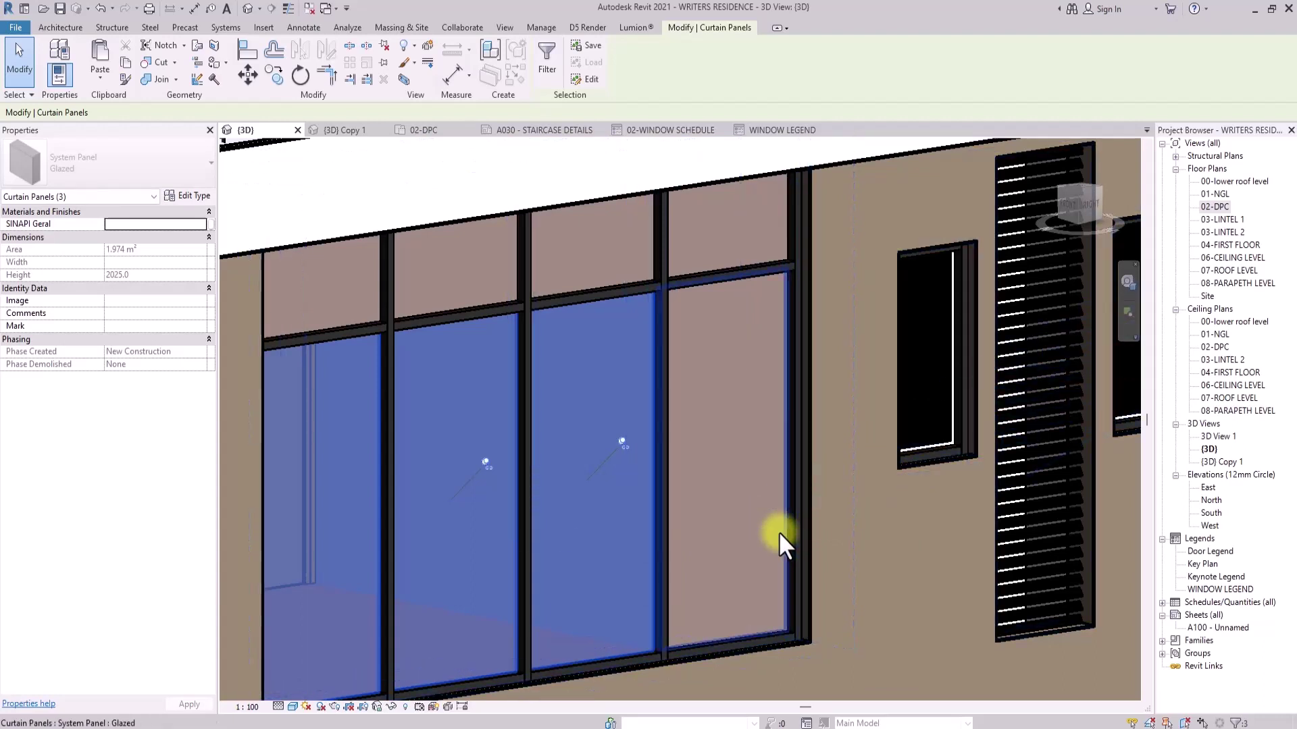
left_click(785, 559, "ctrl")
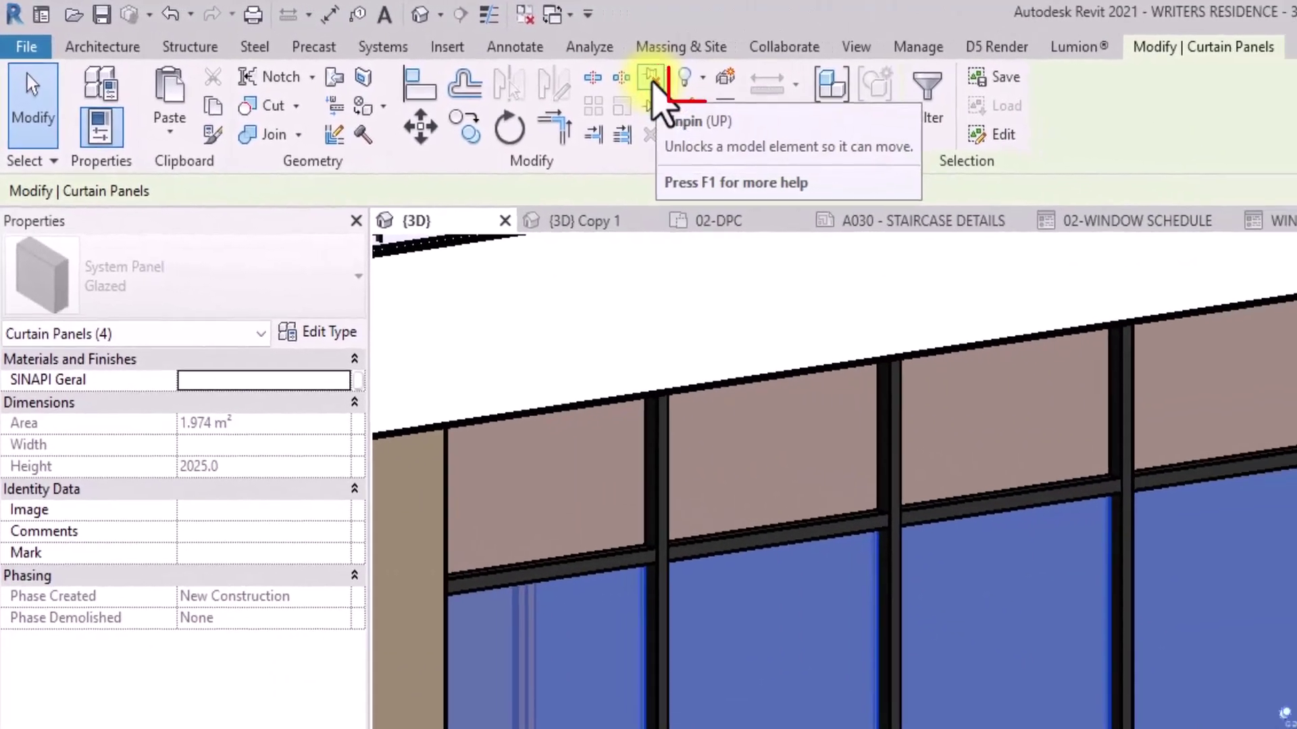
Unpin the four selected panels and change their type to Windows_Curtain_Wall.0007 : Metal_Aluminum-50_Thickness
left_click(697, 86)
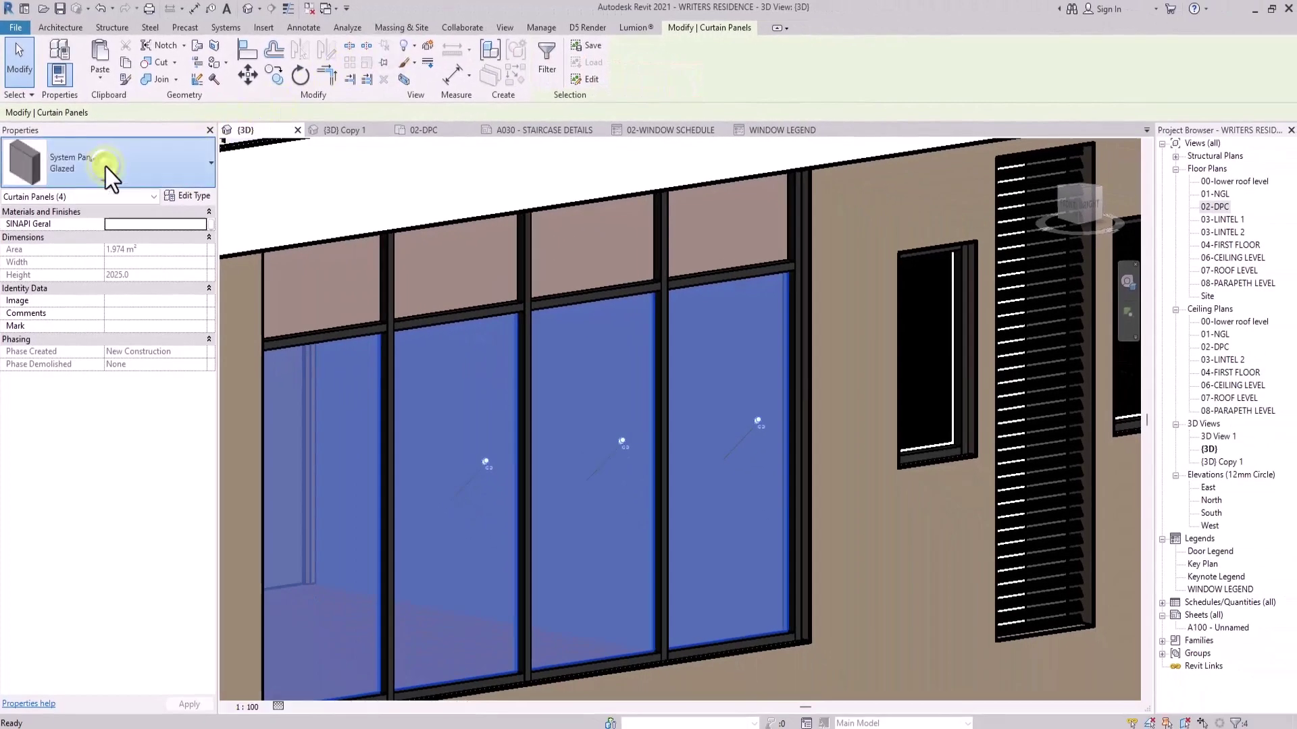
left_click(106, 167)
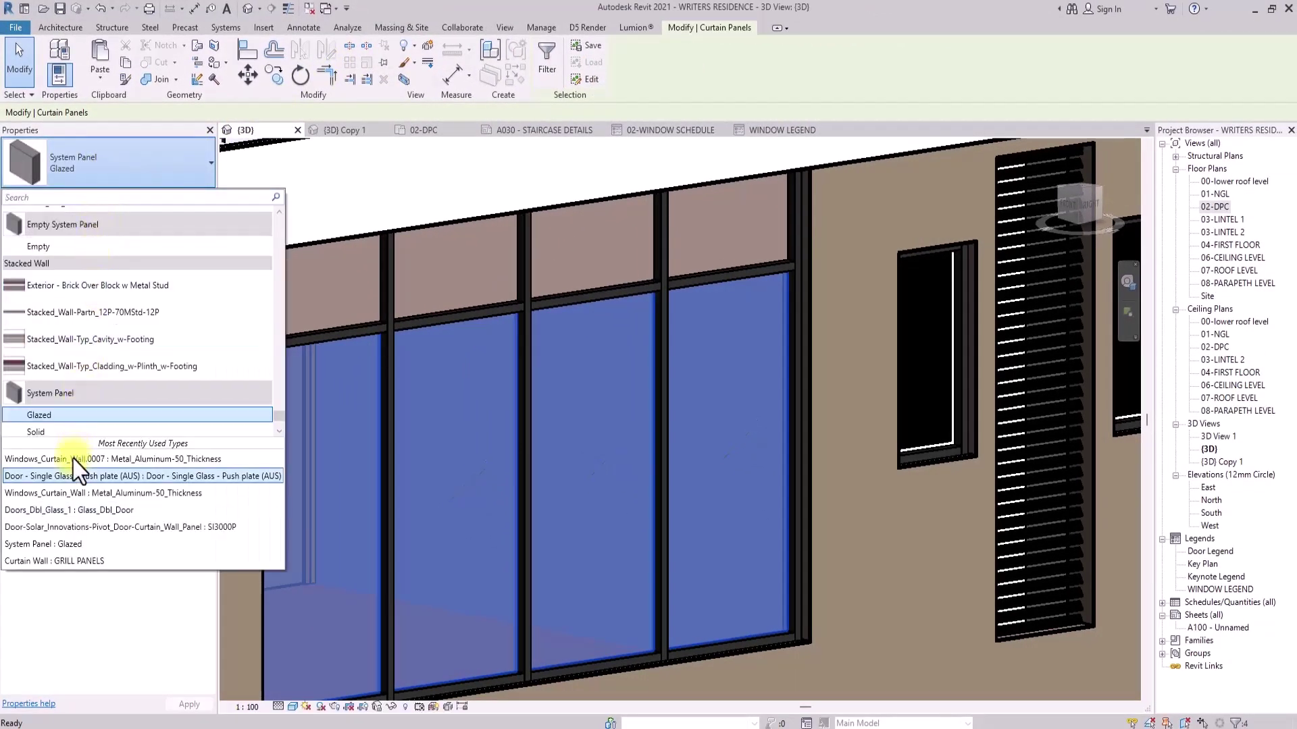
left_click(73, 459)
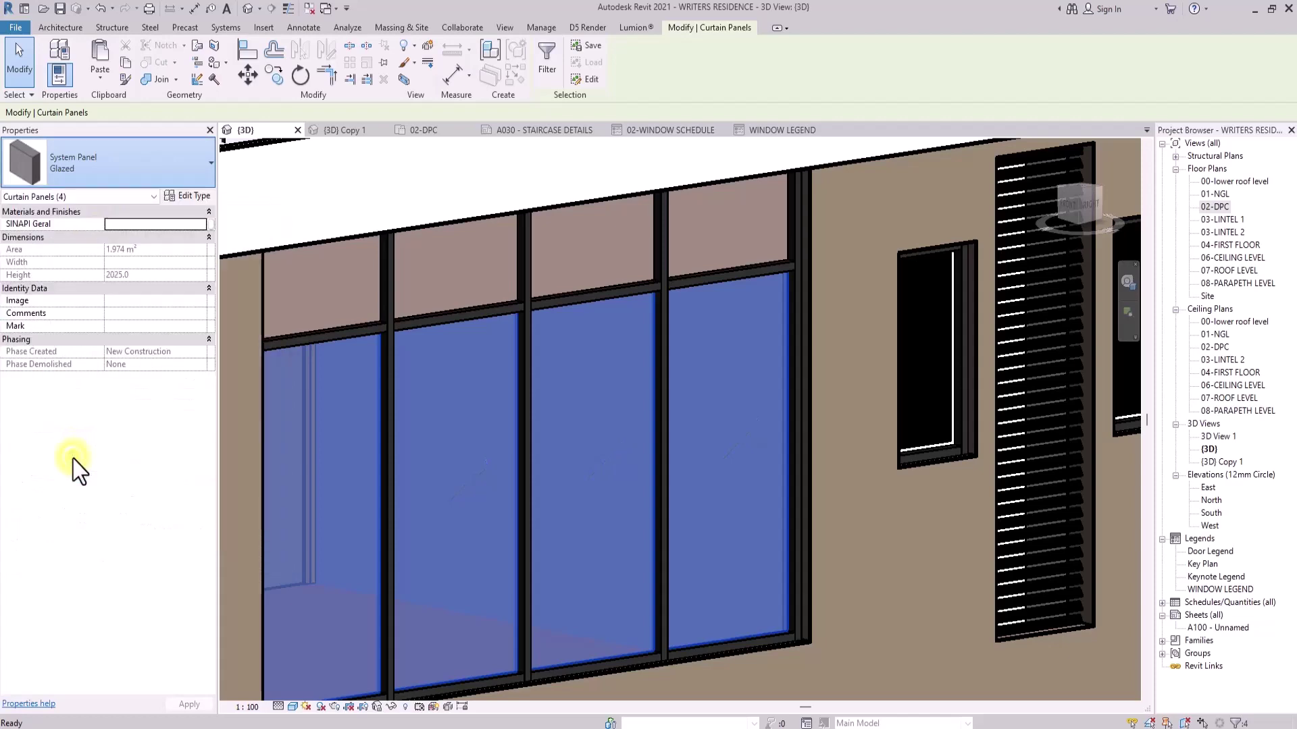
scroll(693, 624, "down", 3)
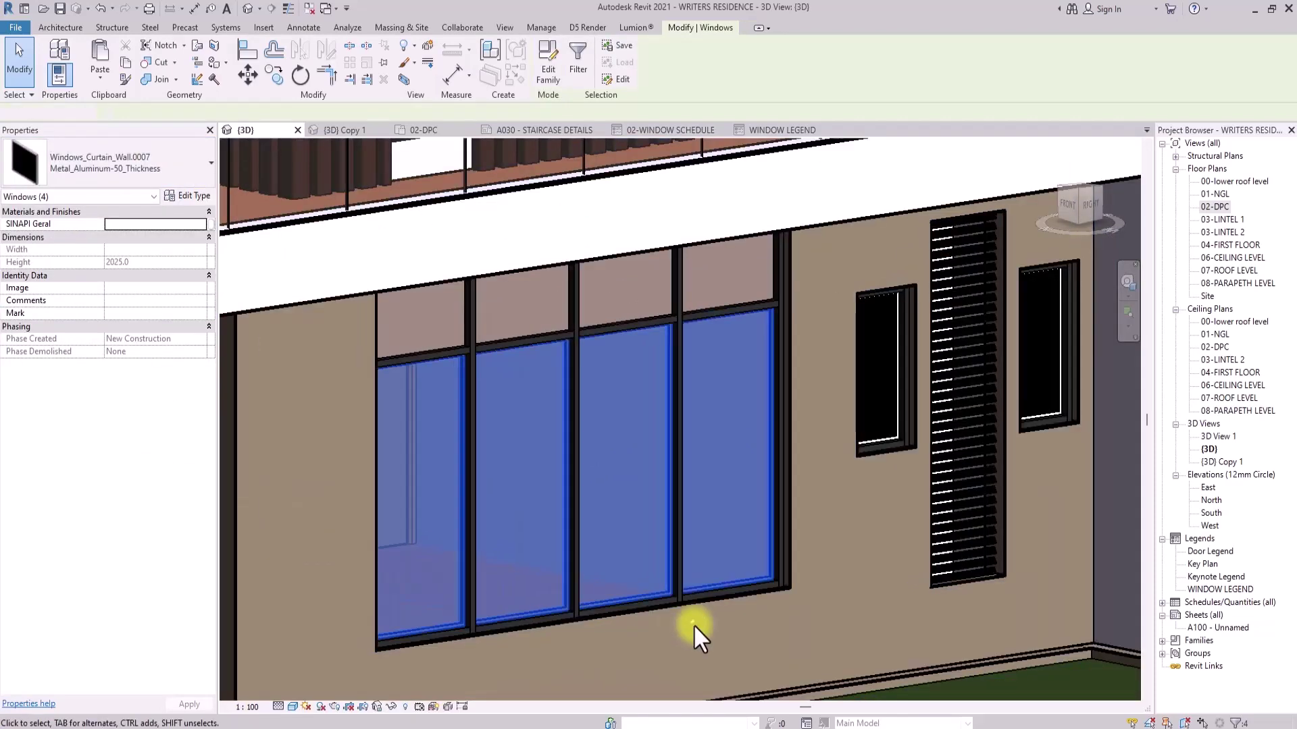
key("Escape")
scroll(693, 624, "down", 2)
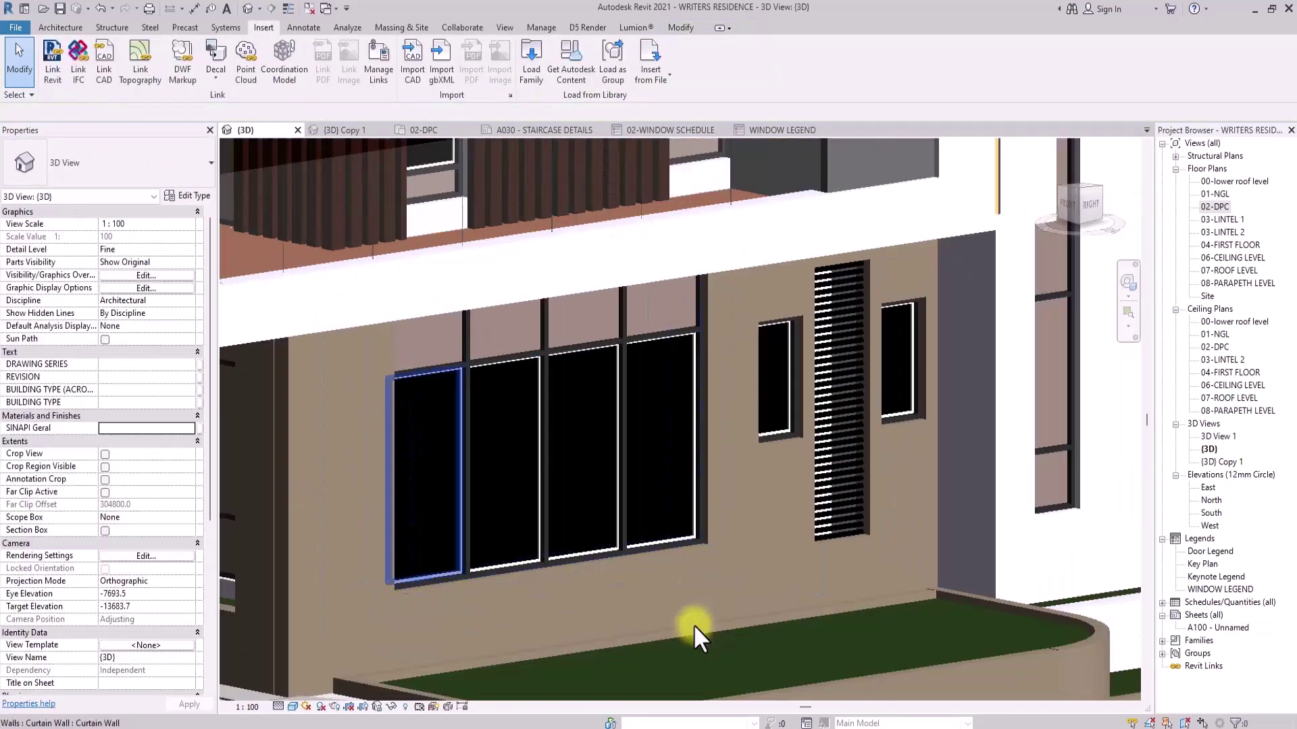
Open the 02-DPC floor plan and inspect the exhibition room's curtain wall
double_click(1215, 207)
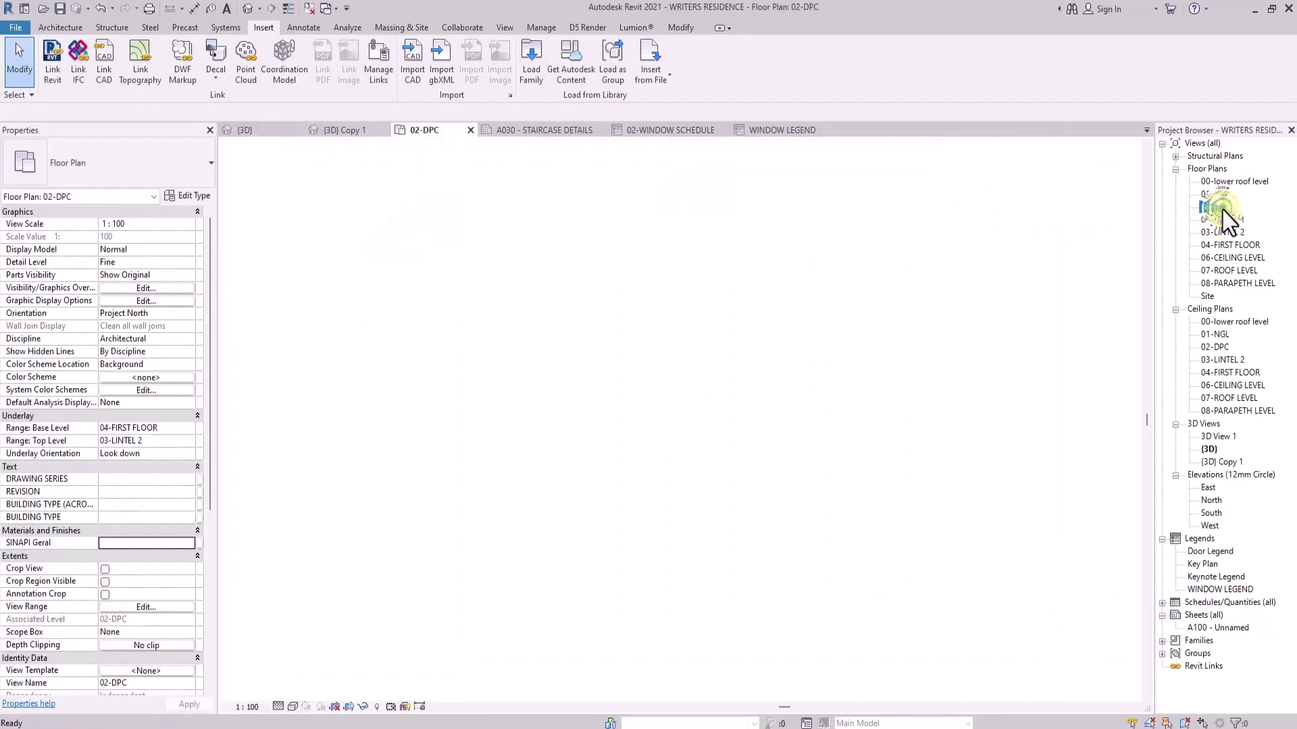
scroll(549, 487, "up", 3)
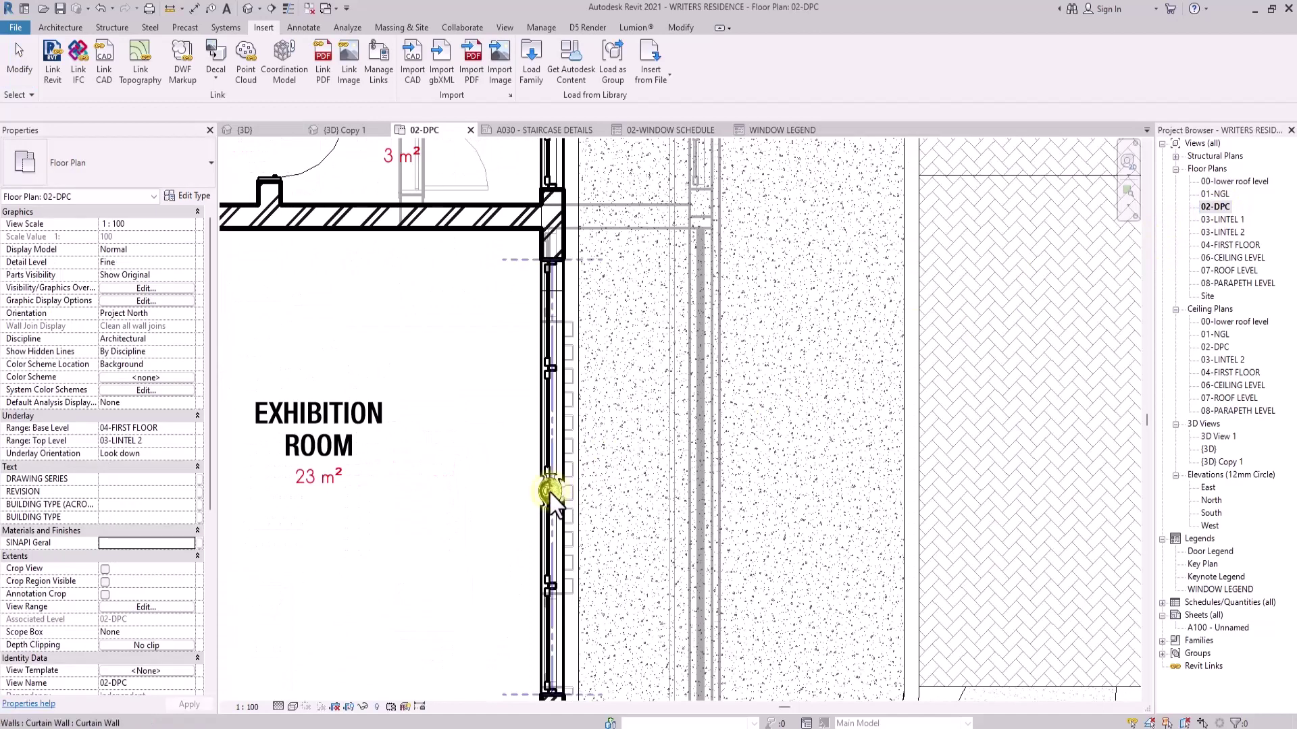
scroll(550, 493, "down", 3)
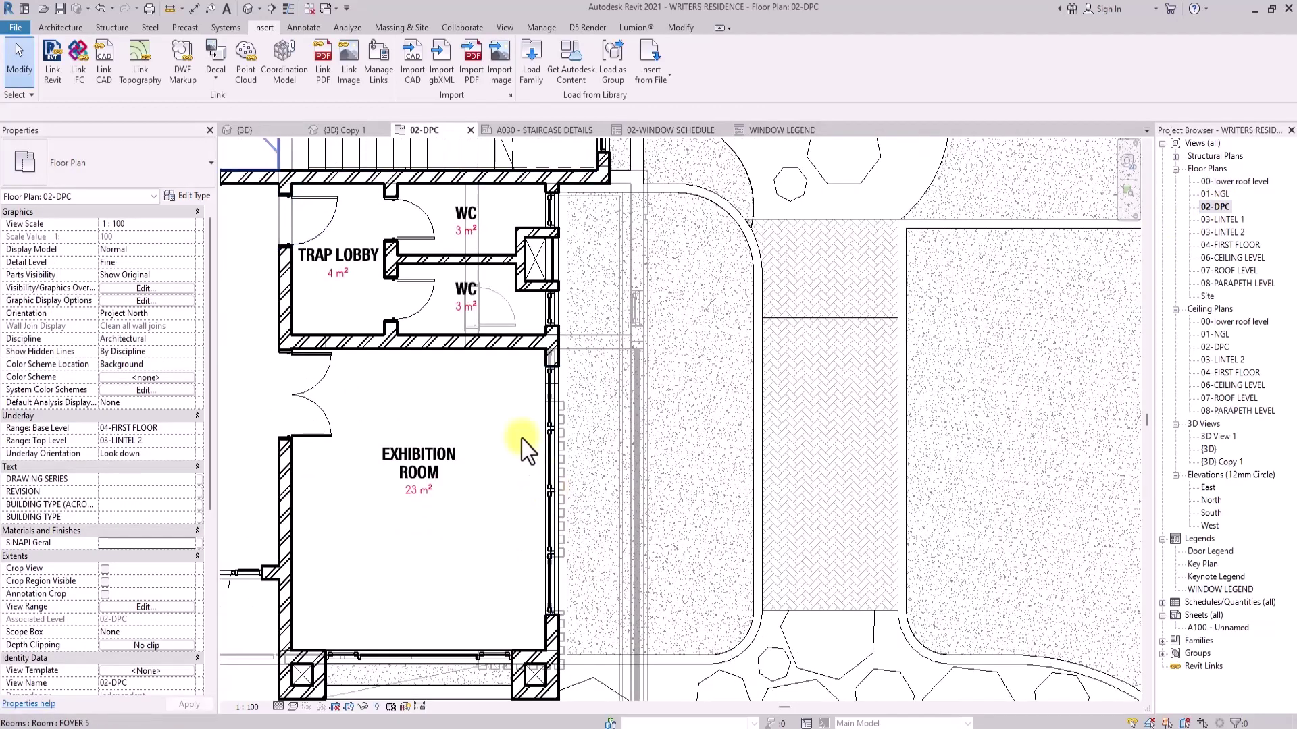
Tag all untagged doors in the 02-DPC plan with Anno_Tag_Door : Number only
left_click(305, 28)
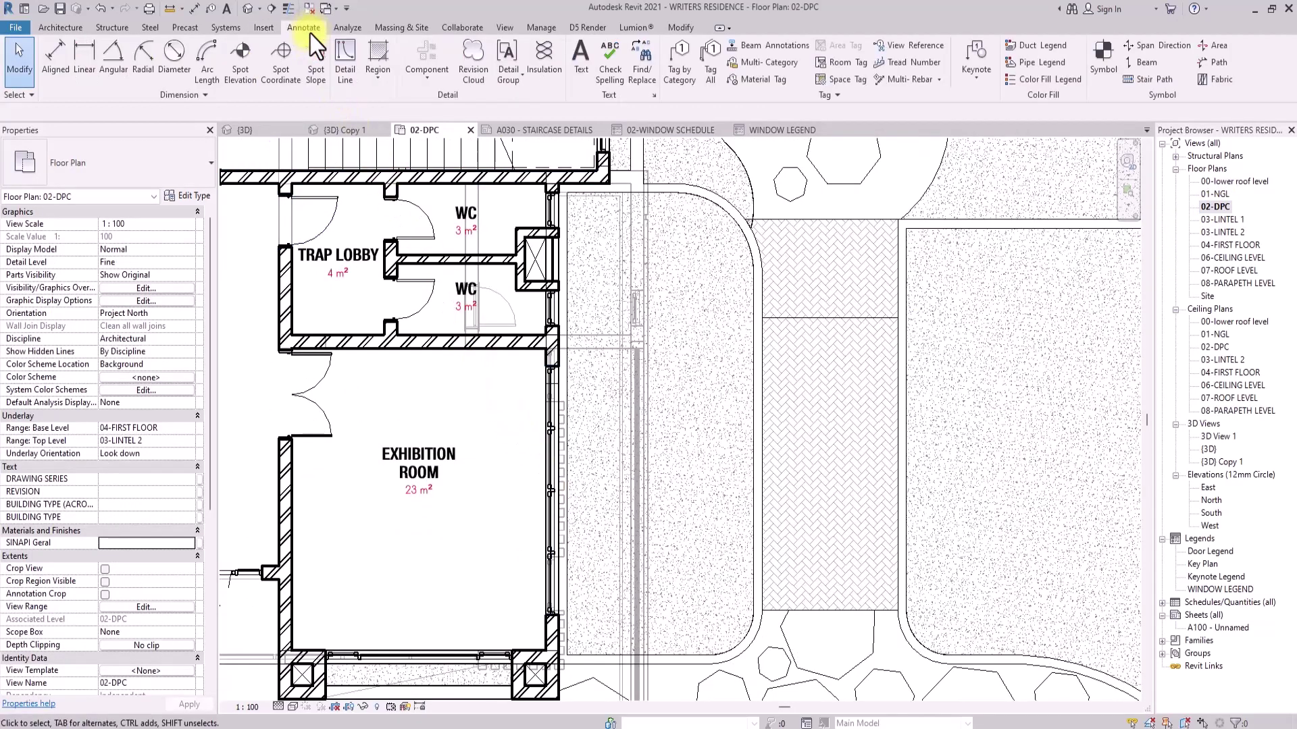
left_click(687, 85)
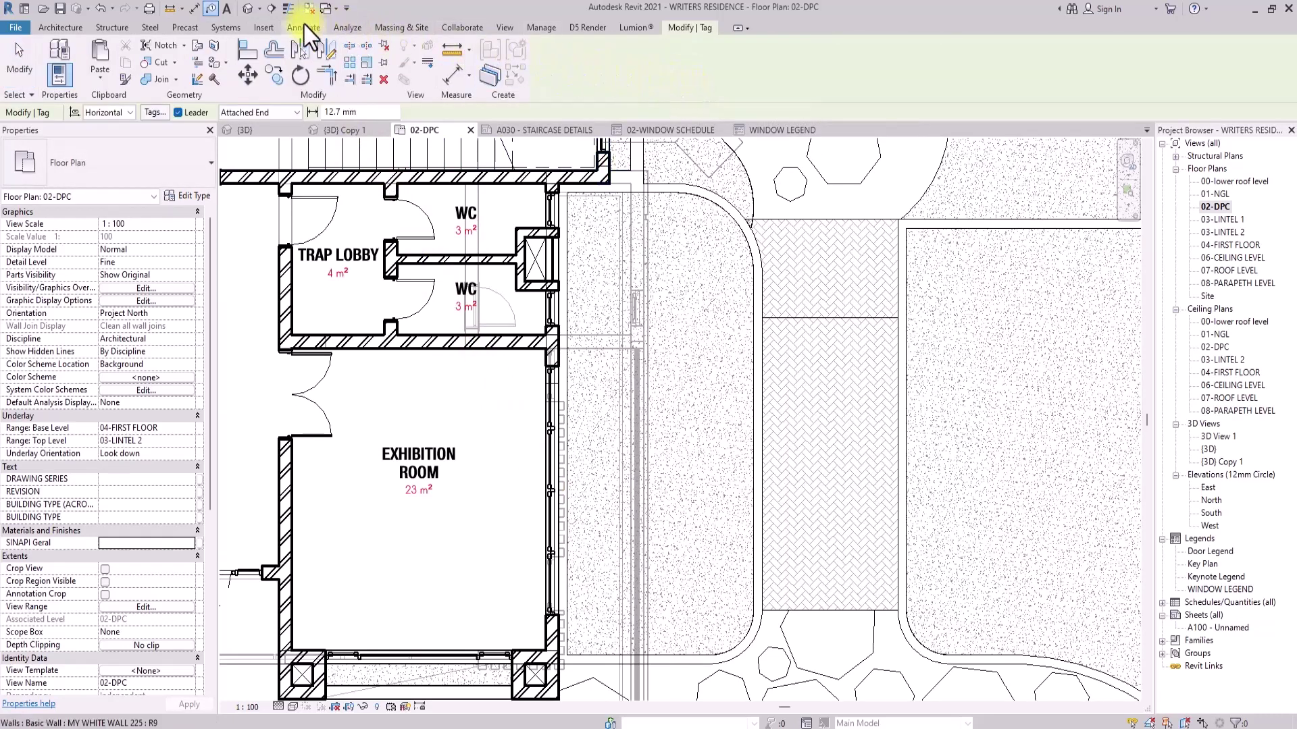
left_click(304, 27)
left_click(707, 83)
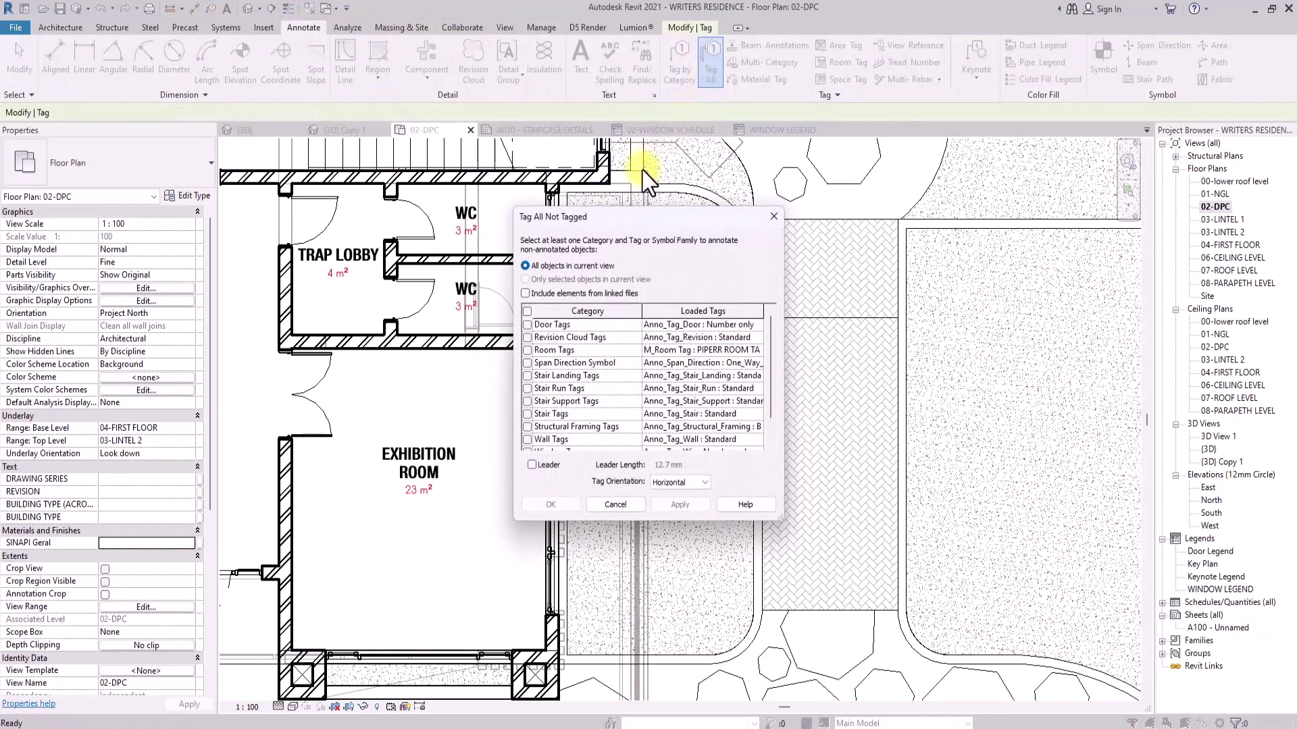
left_click(527, 325)
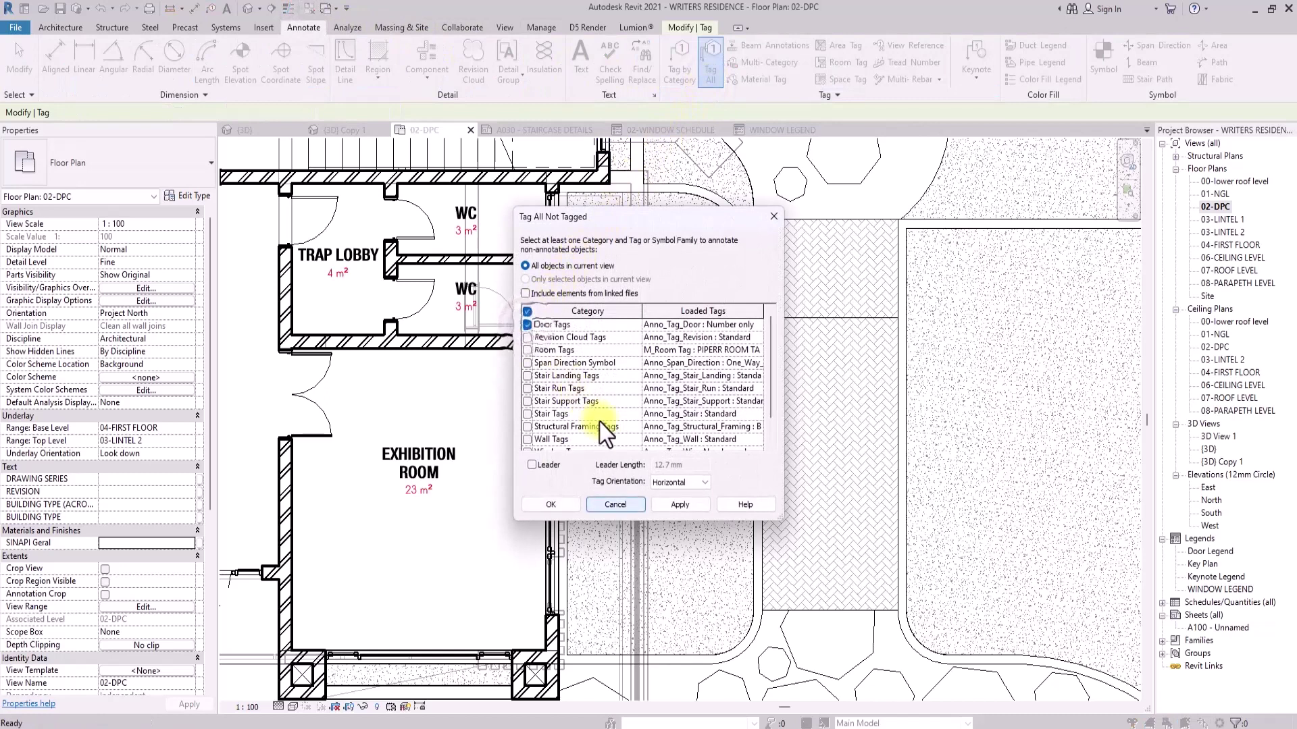
left_click(668, 509)
left_click(560, 509)
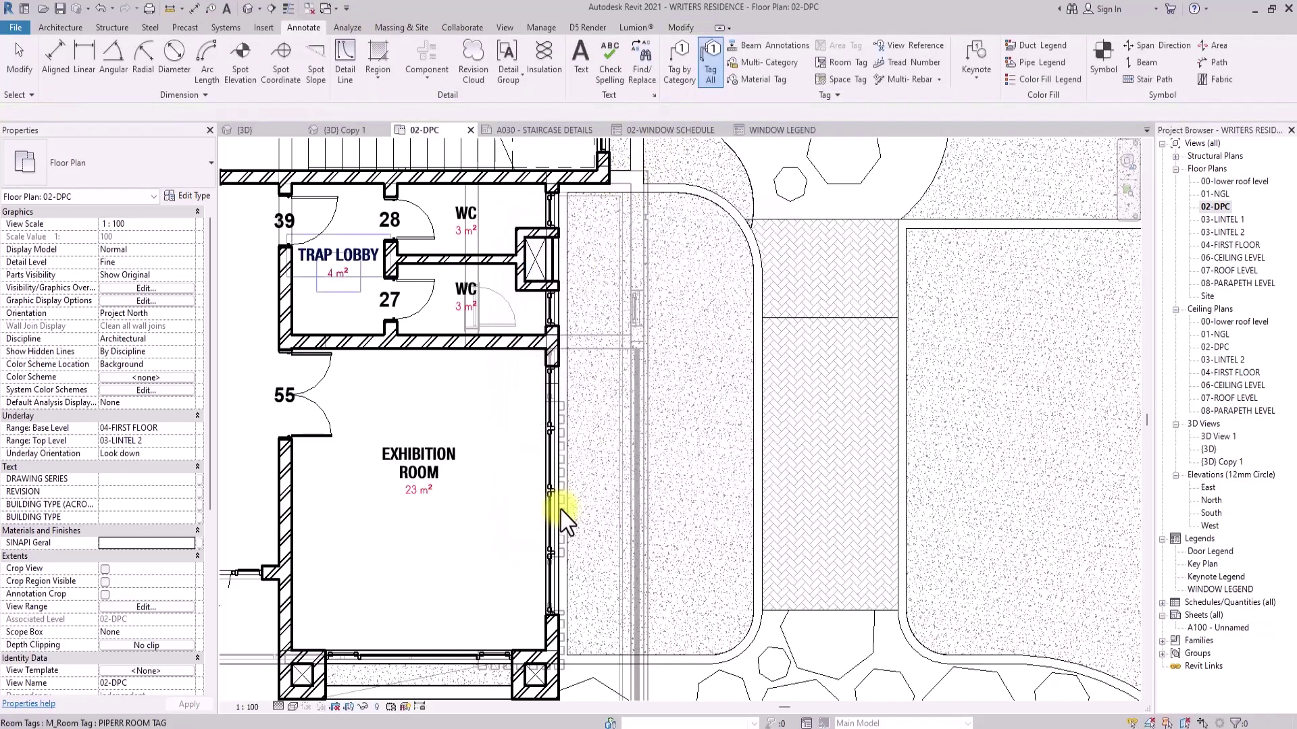
Tag all untagged windows in the 02-DPC plan with Anno_Tag_Win : Number only and check the tags around the exhibition room
left_click(706, 81)
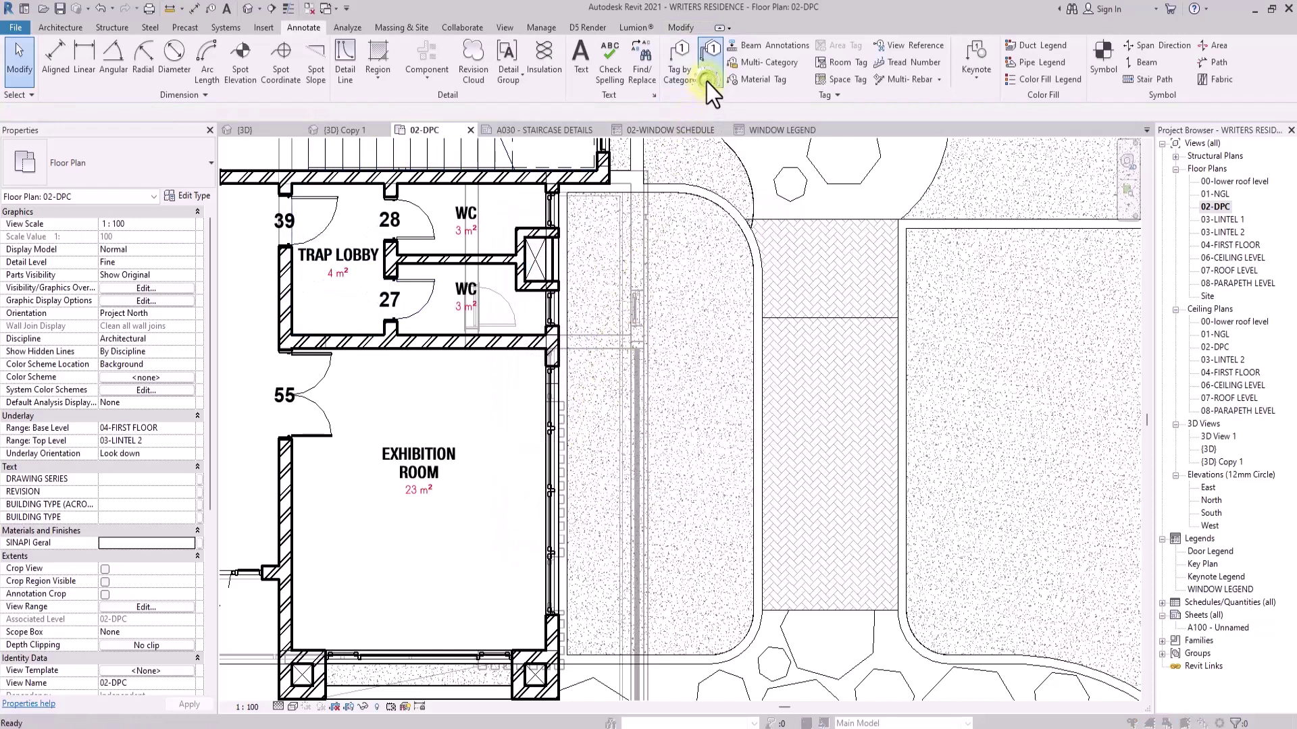
scroll(529, 430, "down", 2)
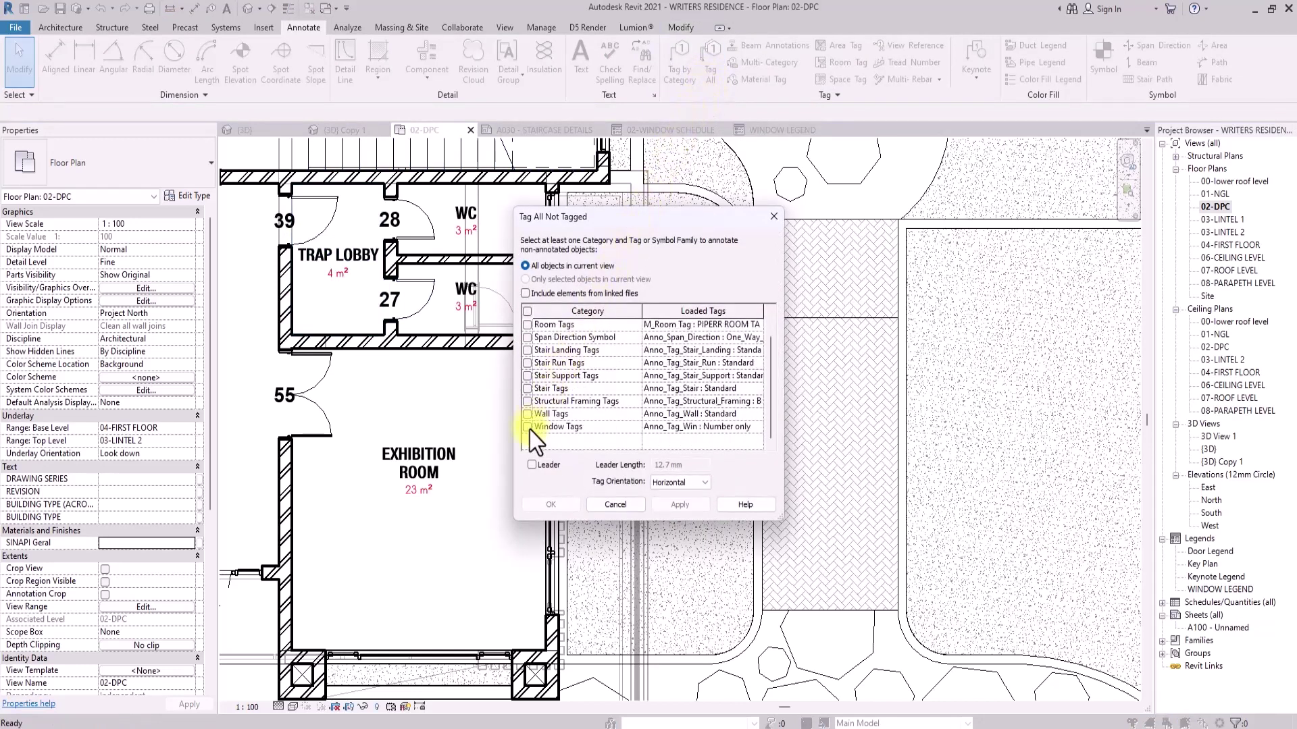
left_click(527, 427)
left_click(678, 505)
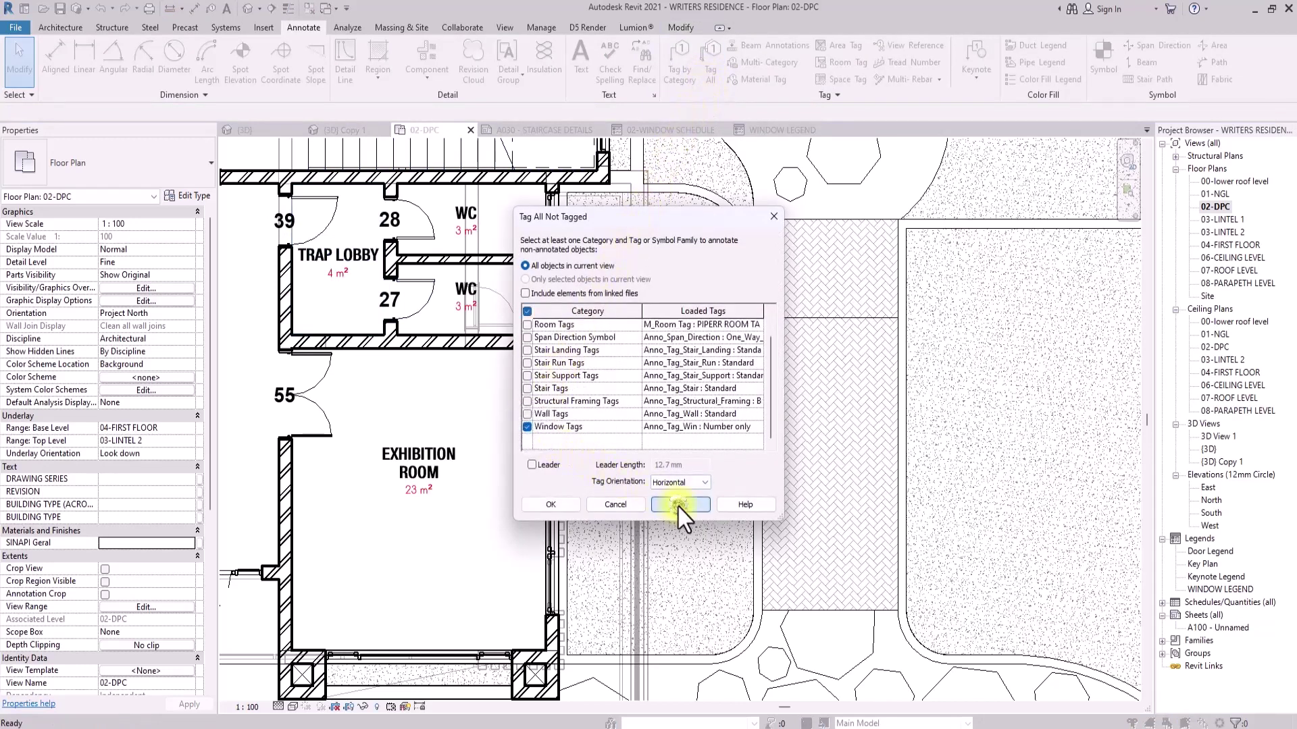
left_click(558, 507)
scroll(561, 512, "down", 3)
middle_click_drag(582, 534, 708, 595)
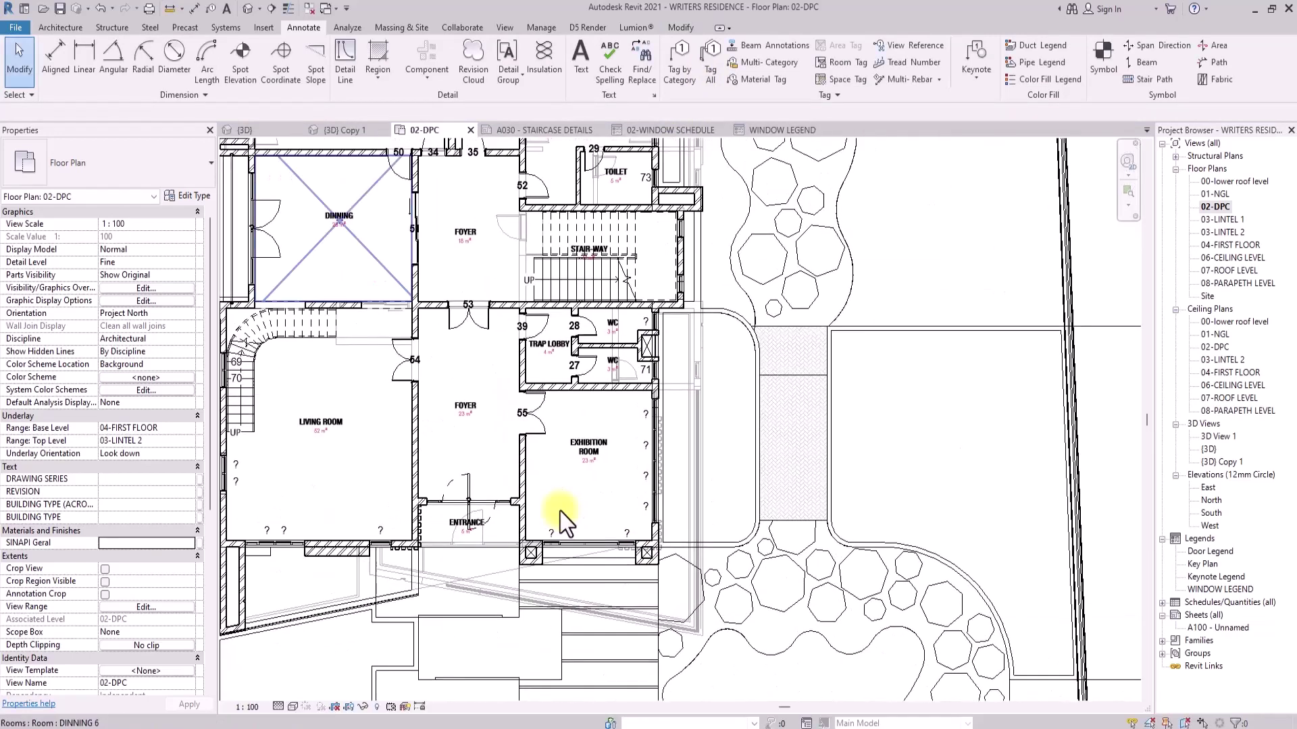
scroll(561, 512, "up", 2)
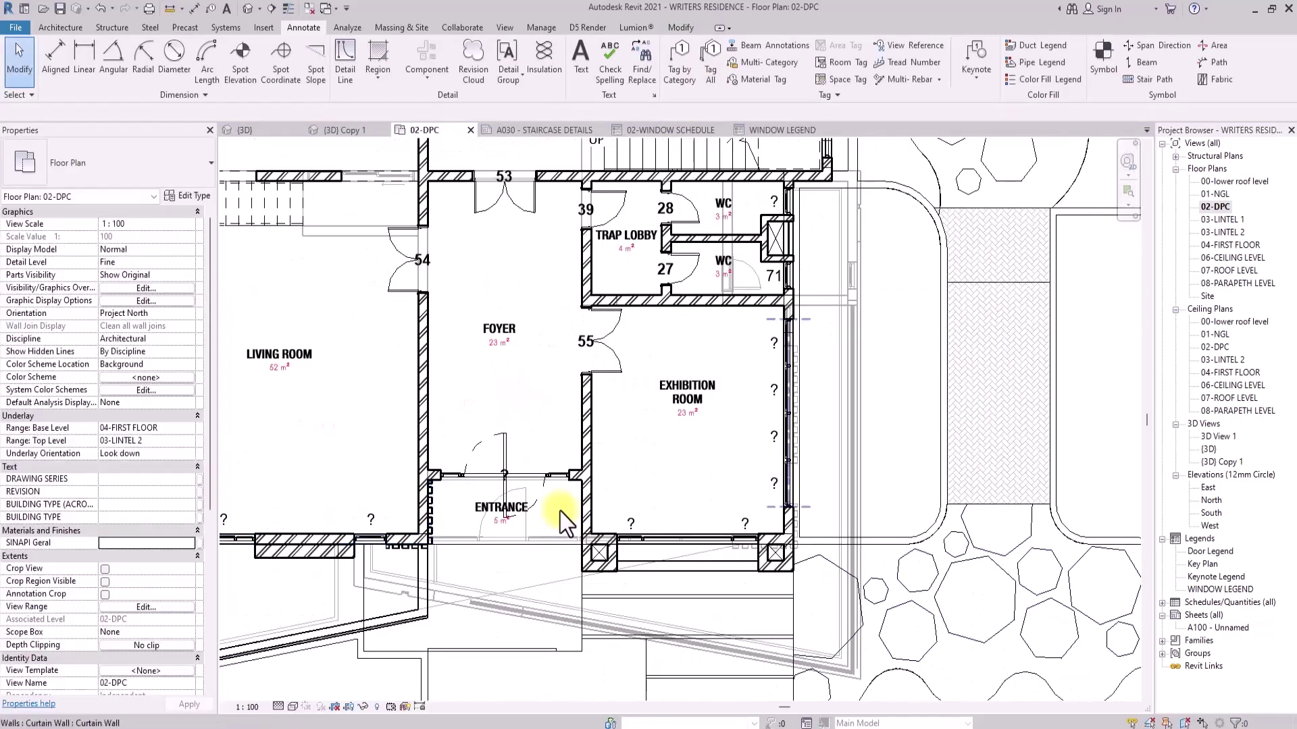
scroll(560, 512, "up", 2)
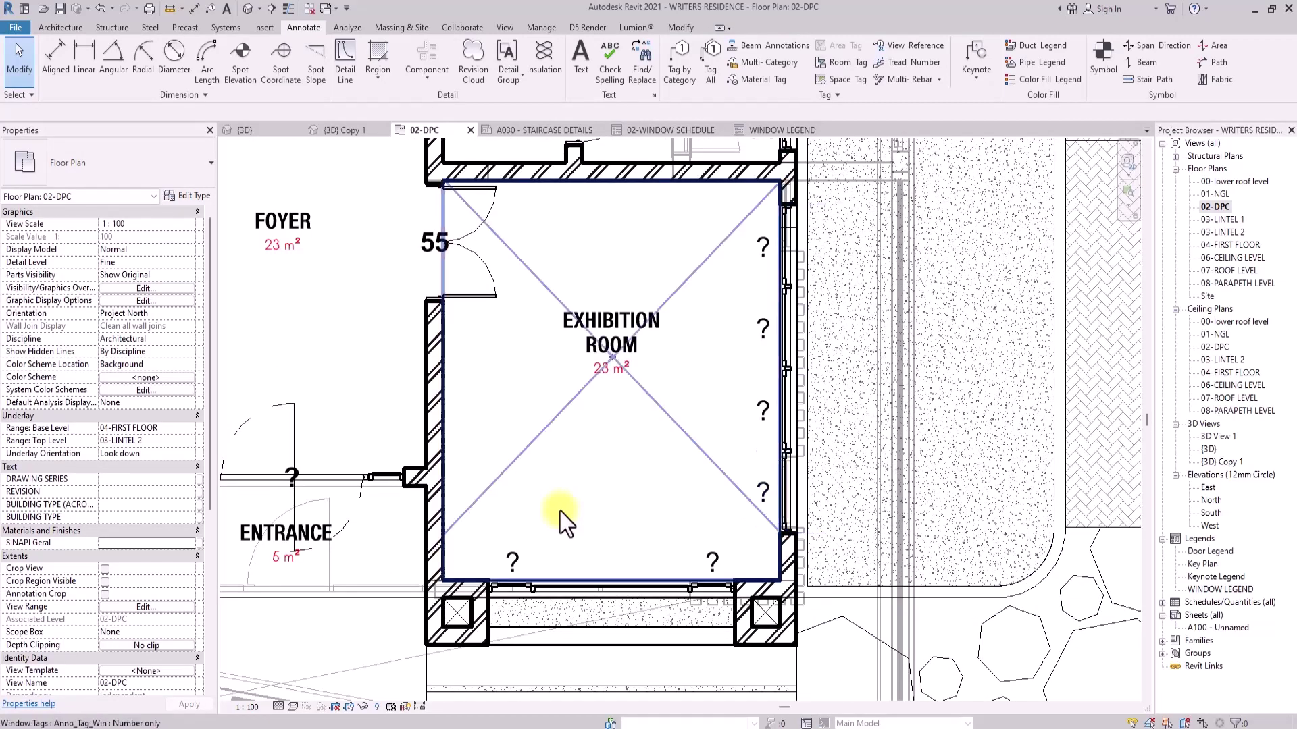
middle_click_drag(561, 512, 427, 591)
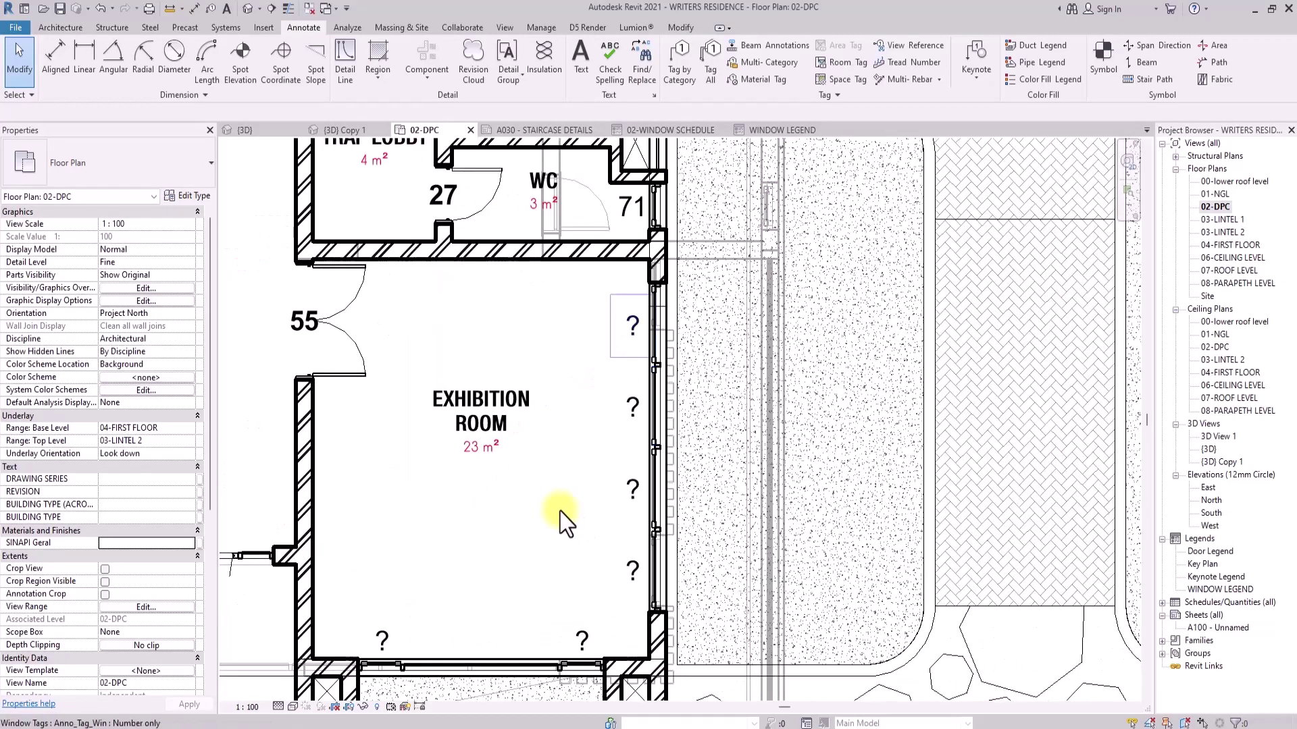
middle_click_drag(560, 512, 387, 541)
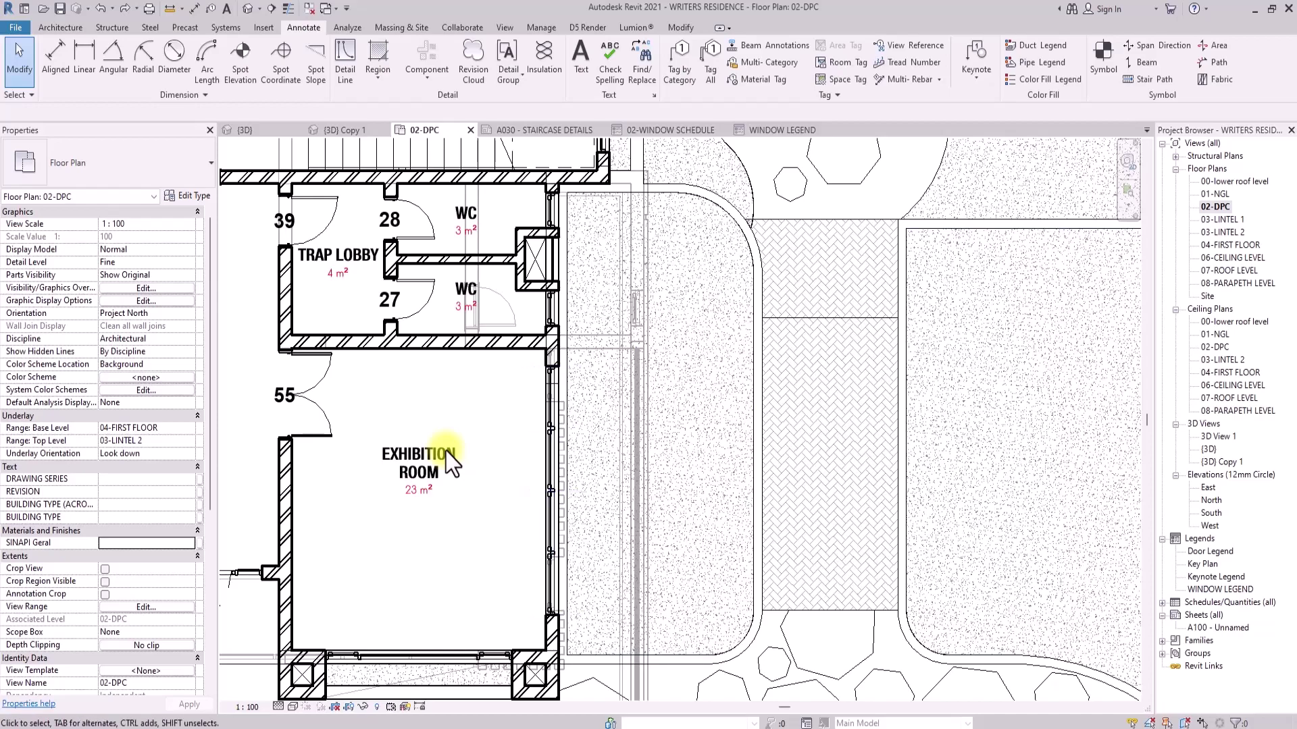
Tag the exhibition room's long curtain wall by category without a leader
key("t")
key("g")
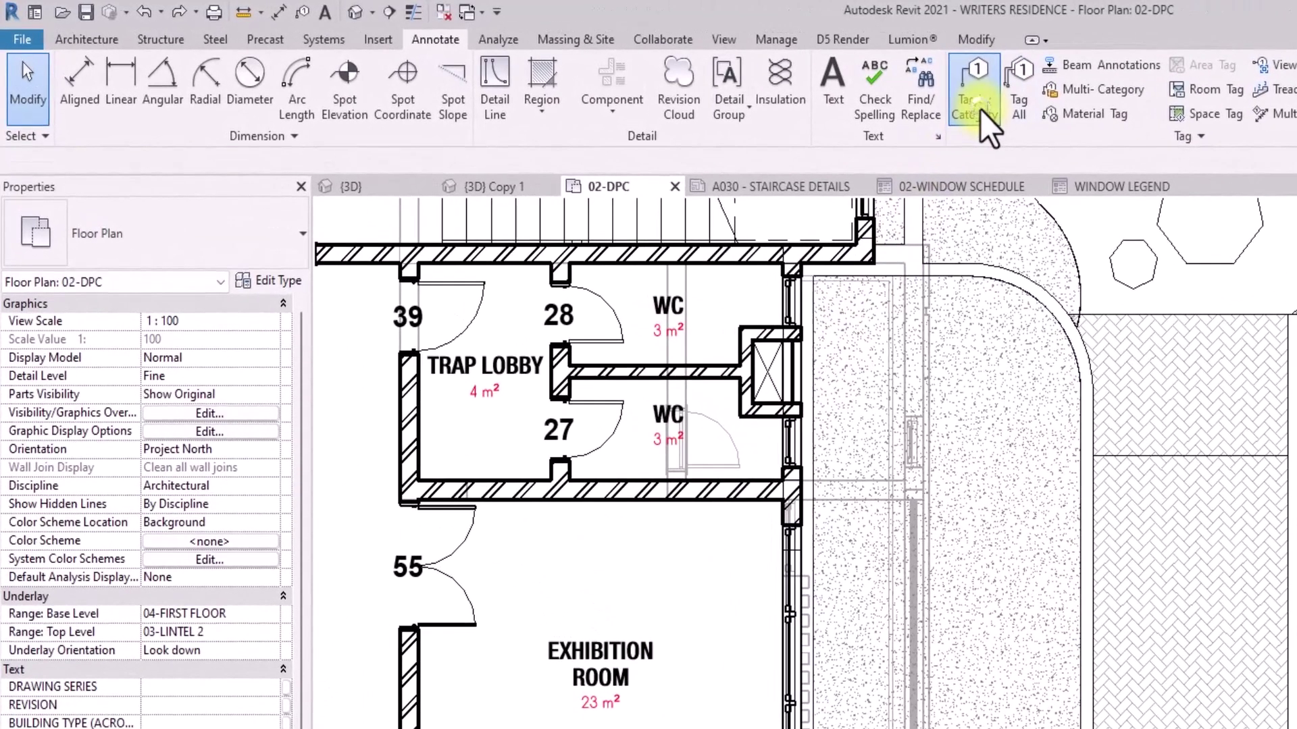
left_click(682, 74)
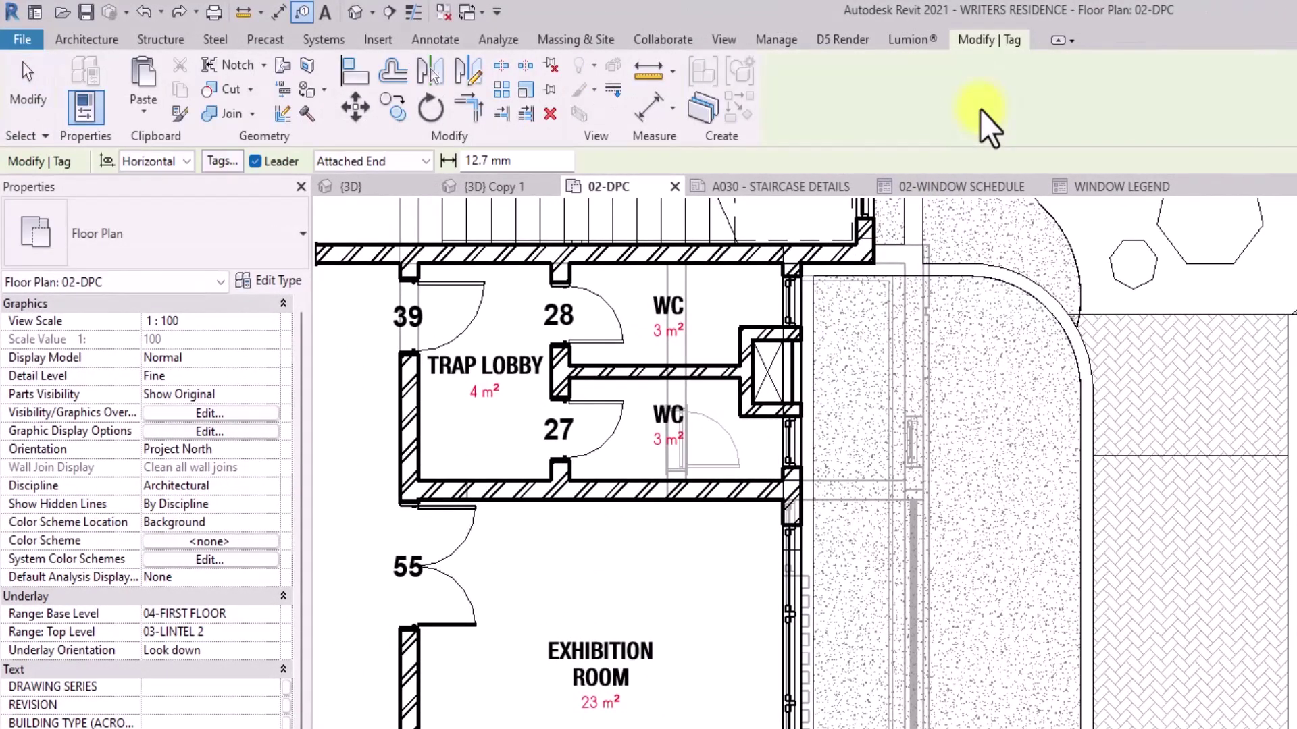
left_click(254, 162)
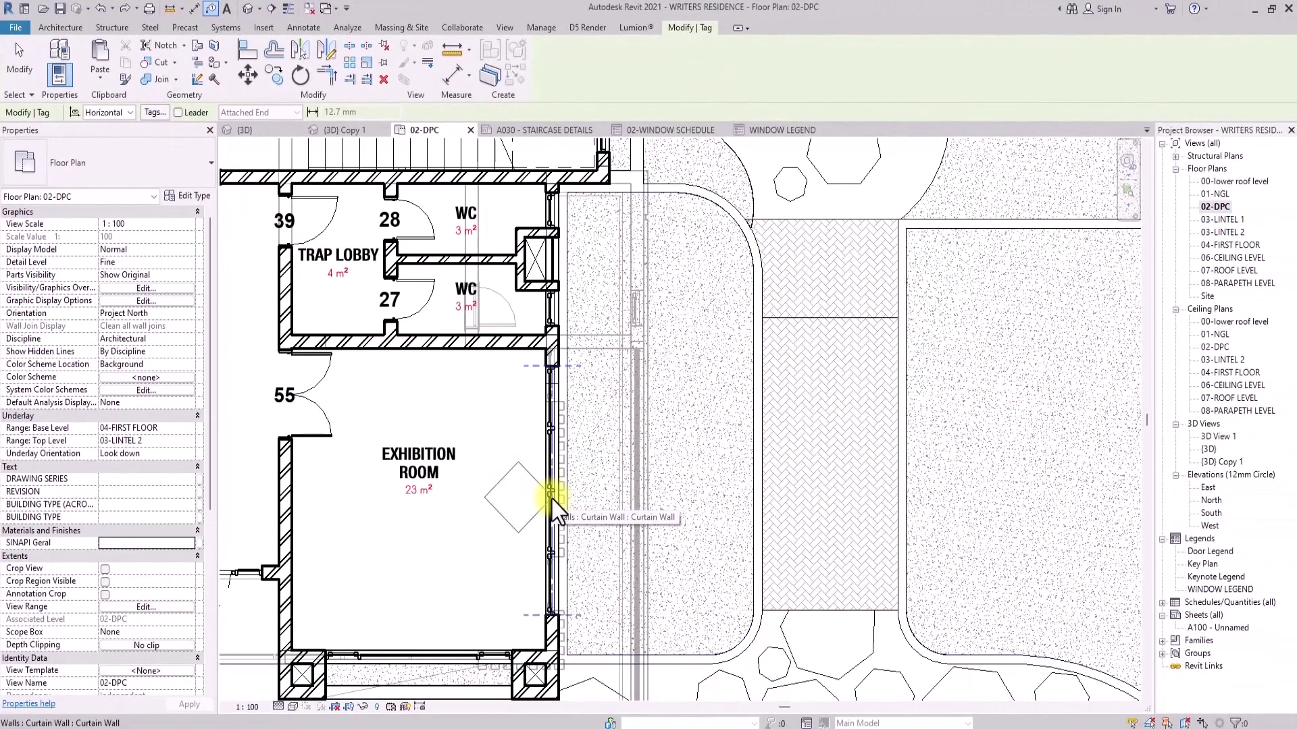
left_click(551, 499)
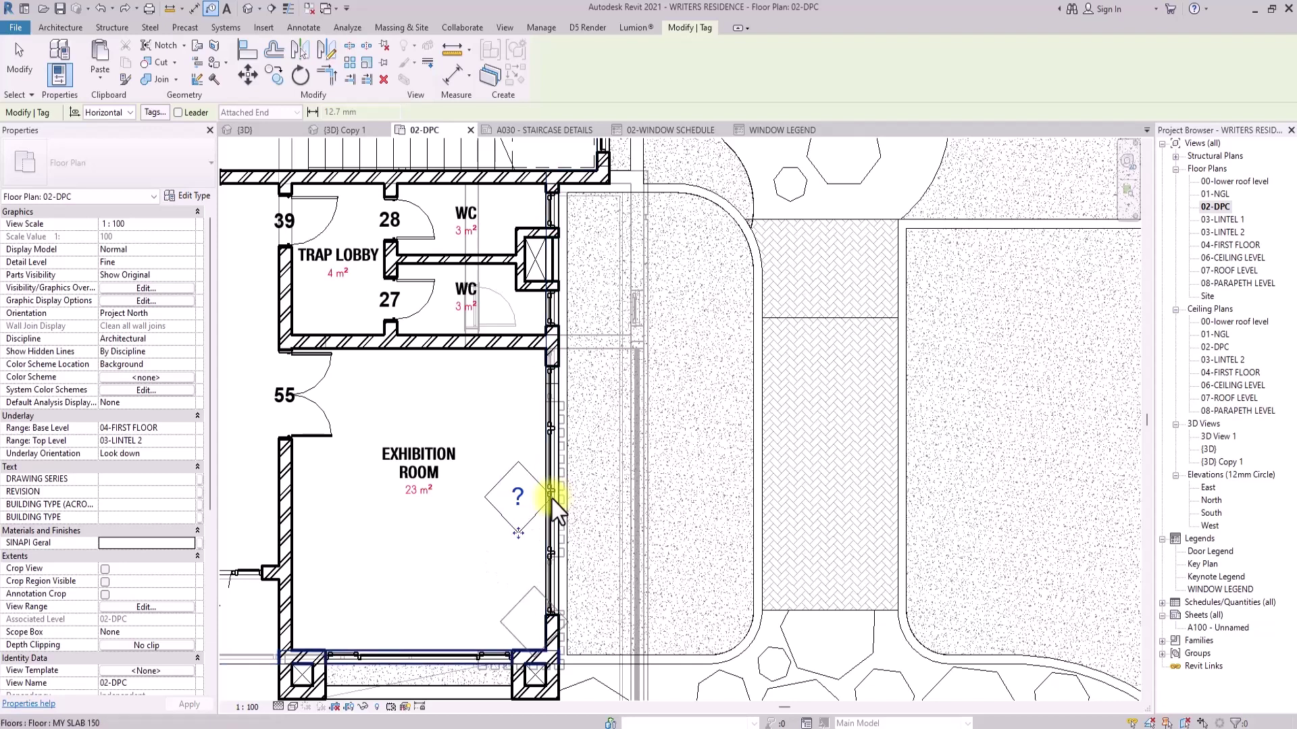
scroll(552, 500, "up", 2)
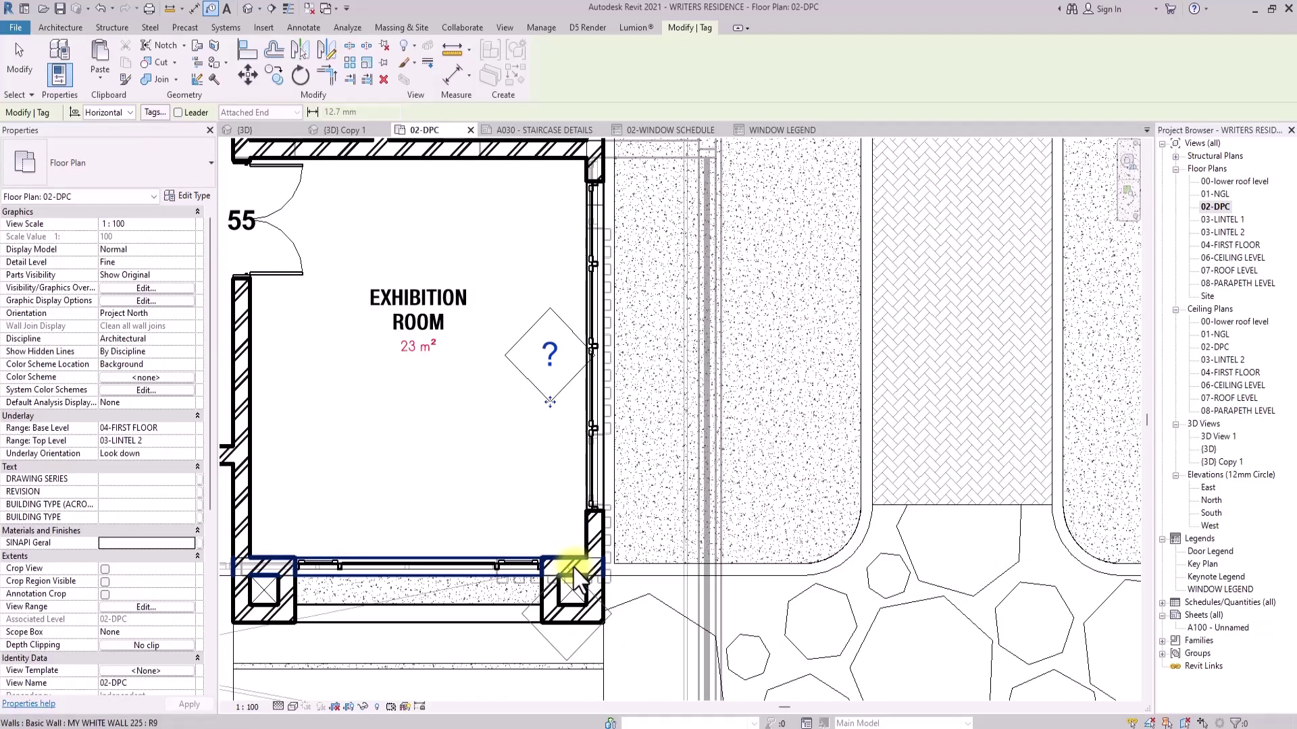
key("Escape")
key("Escape")
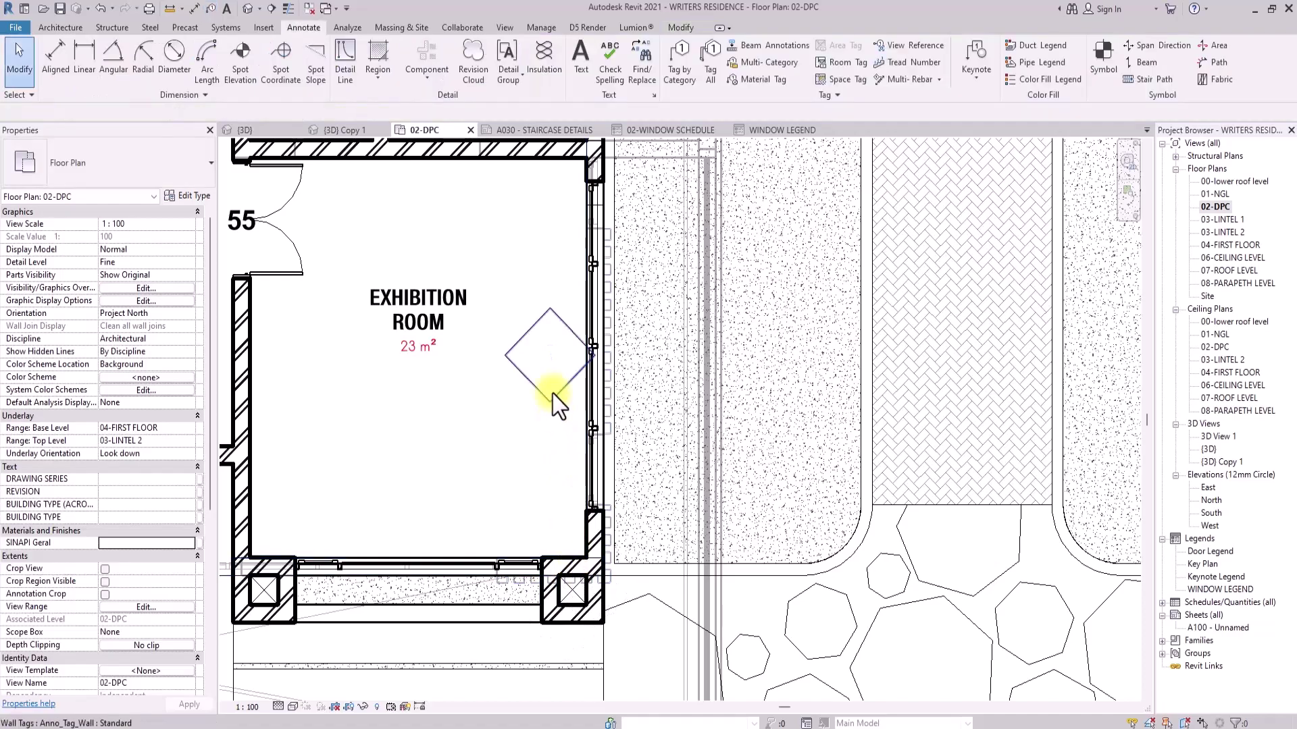
Open the placed wall tag's family for editing and delete the four lines of its diamond outline
left_click(552, 390)
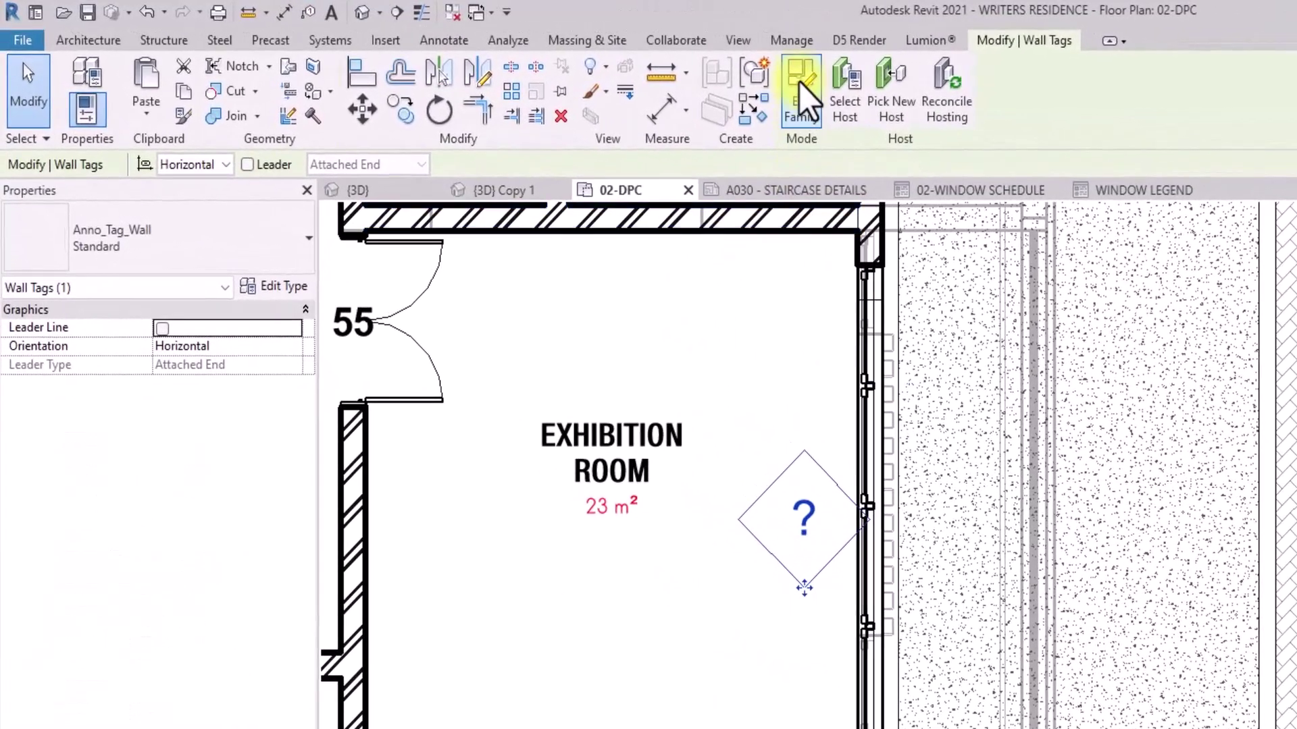
left_click(548, 65)
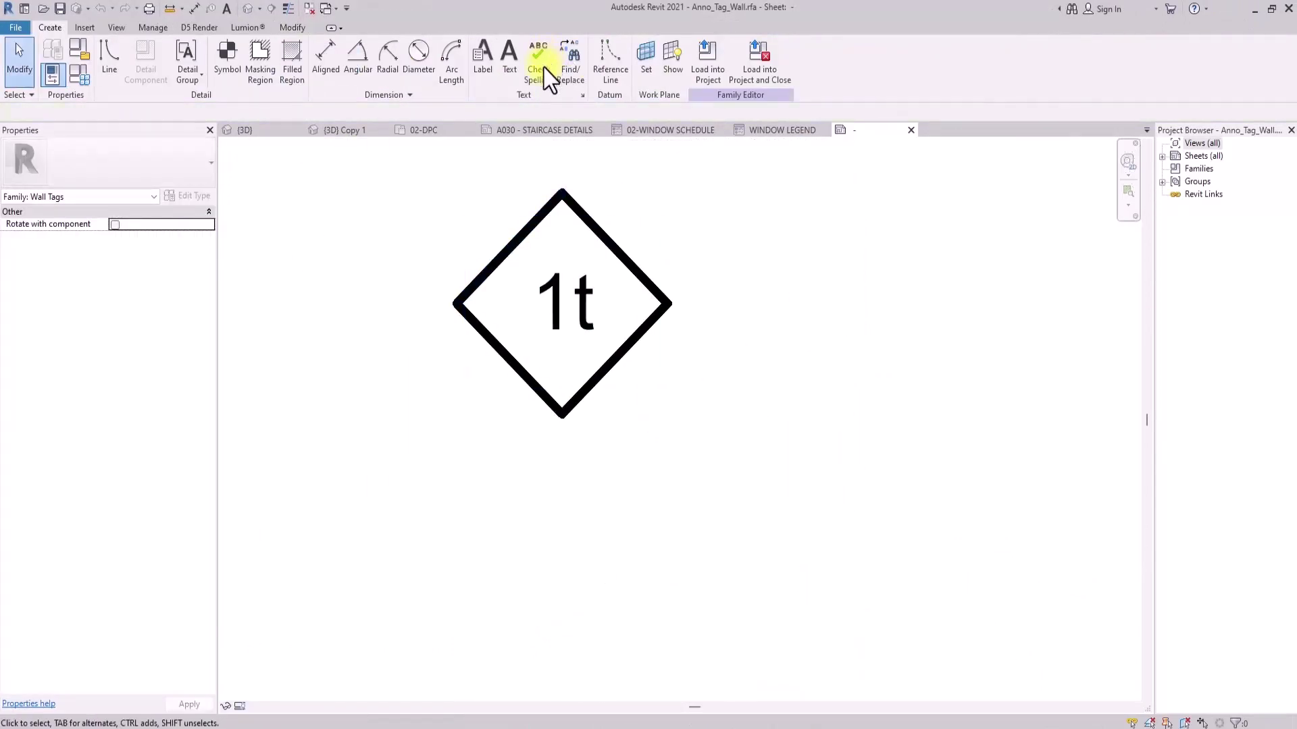
left_click(492, 271)
key("Delete")
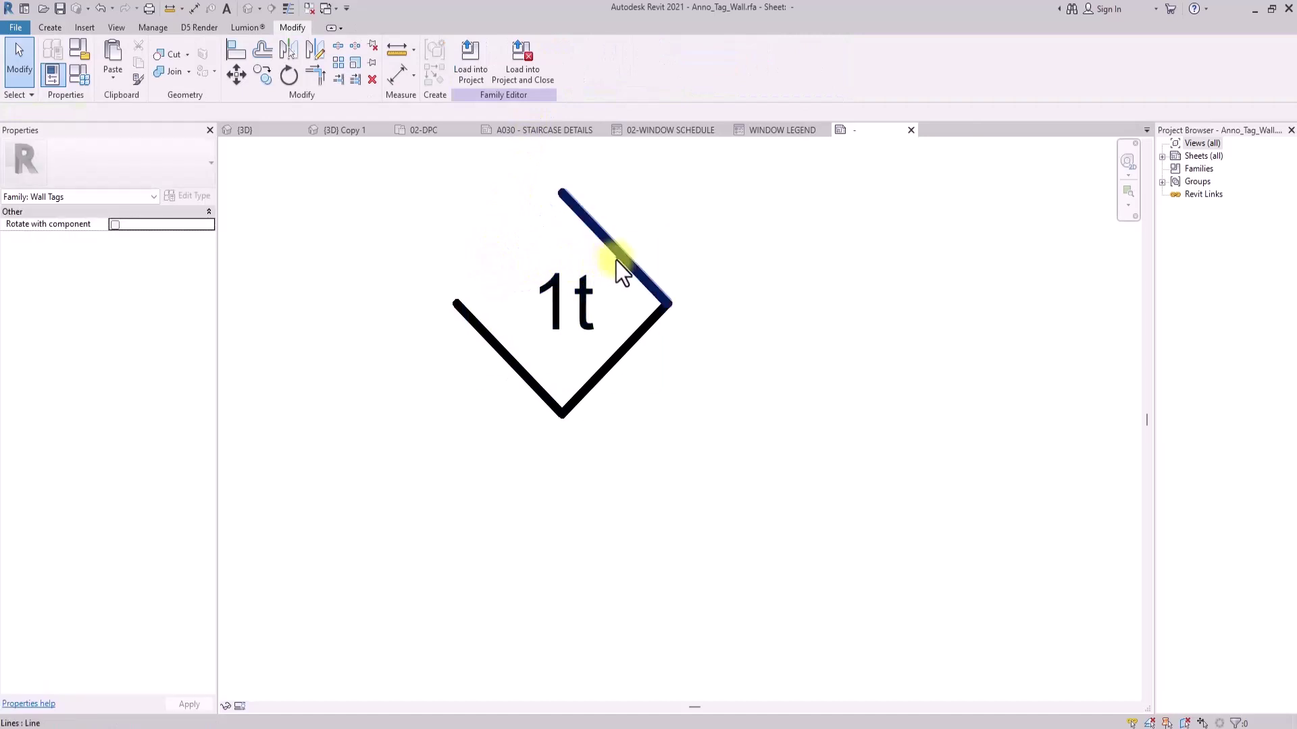
left_click(613, 260)
key("Delete")
left_click(583, 397)
key("Delete")
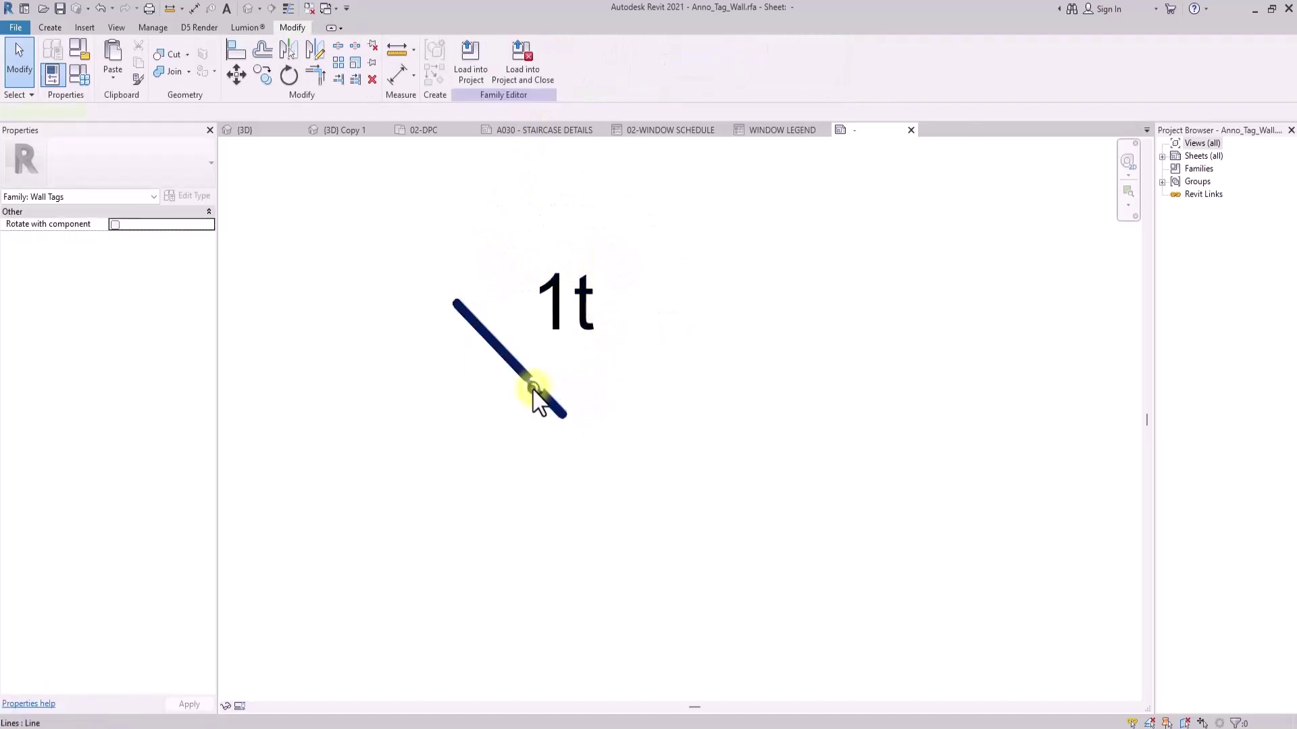
left_click(533, 386)
key("Delete")
Draw a circle around the label in the wall tag family
left_click(58, 33)
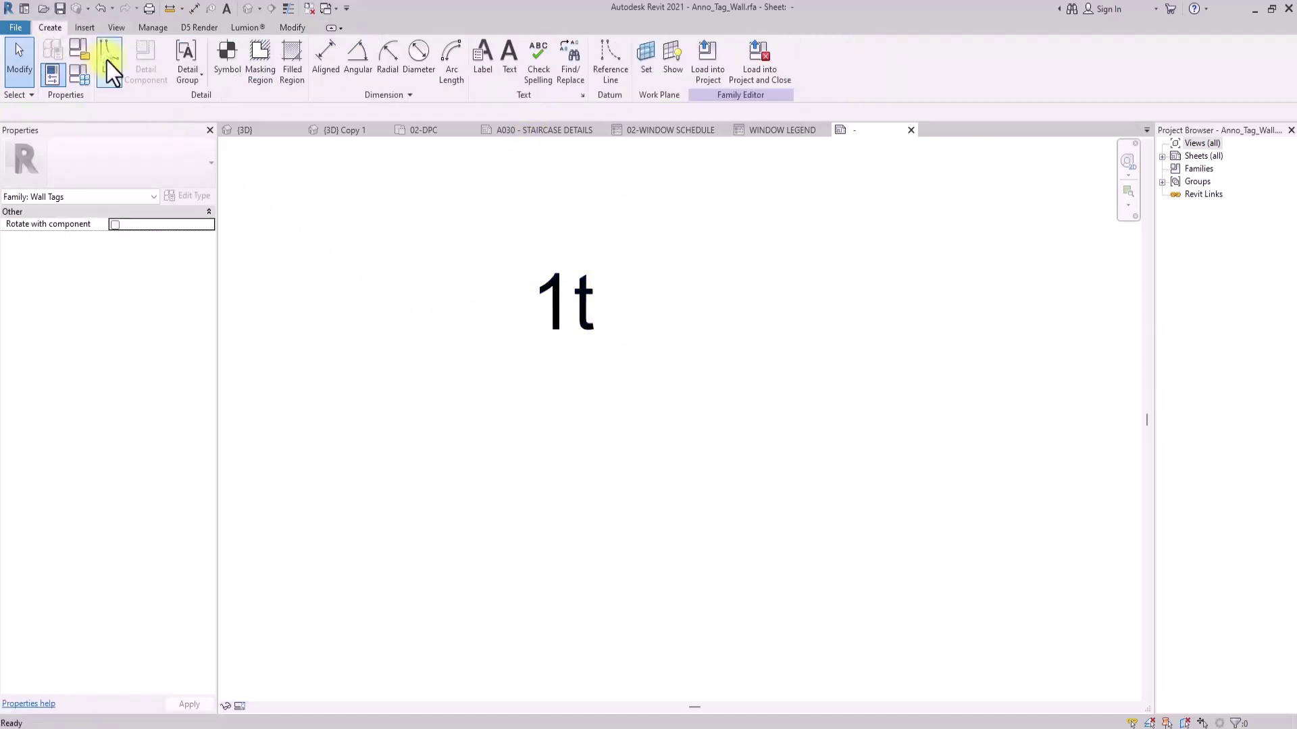
left_click(106, 61)
left_click(521, 46)
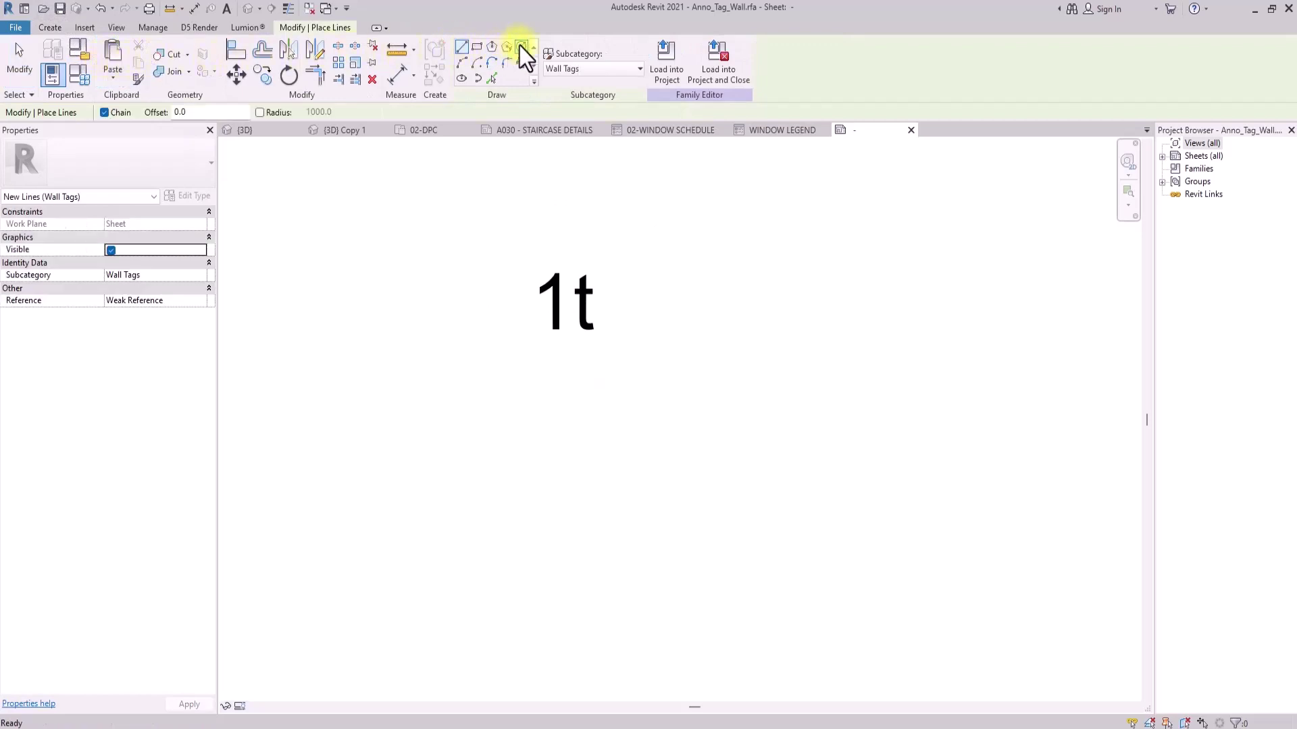
left_click(571, 297)
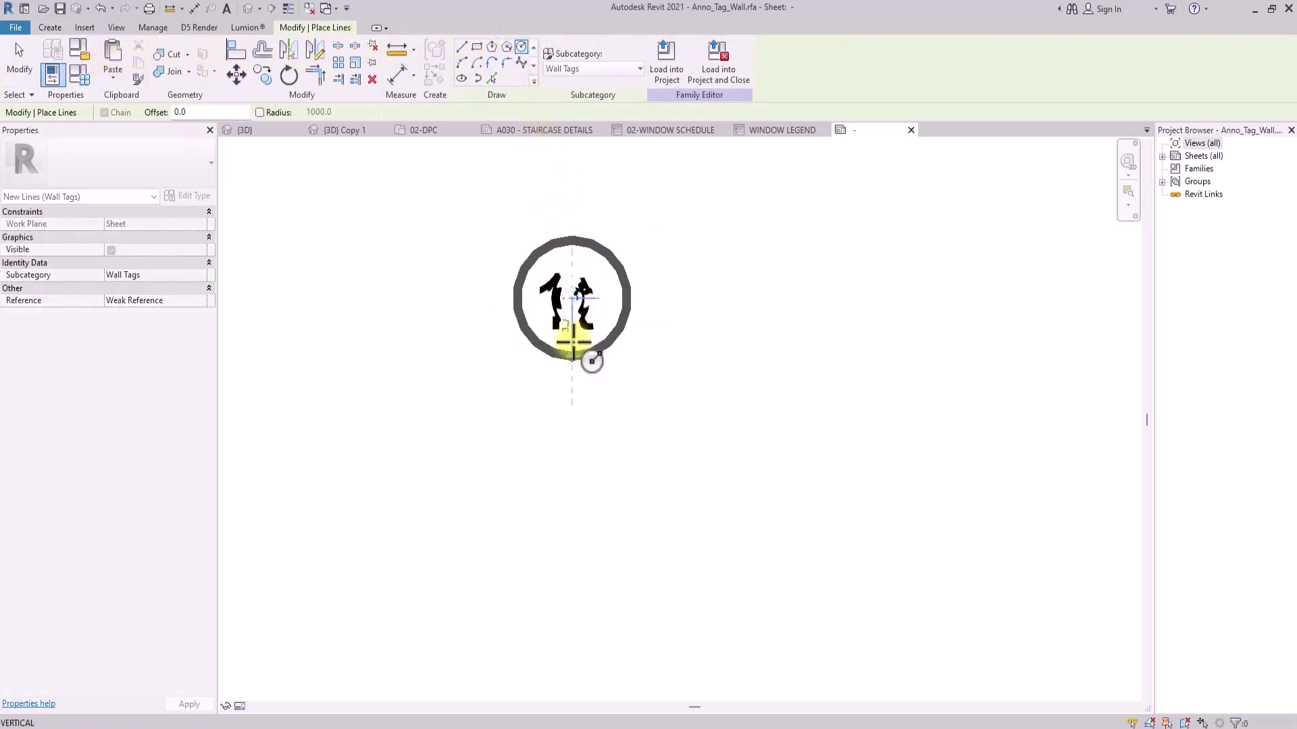
left_click(573, 358)
key("Escape")
key("Escape")
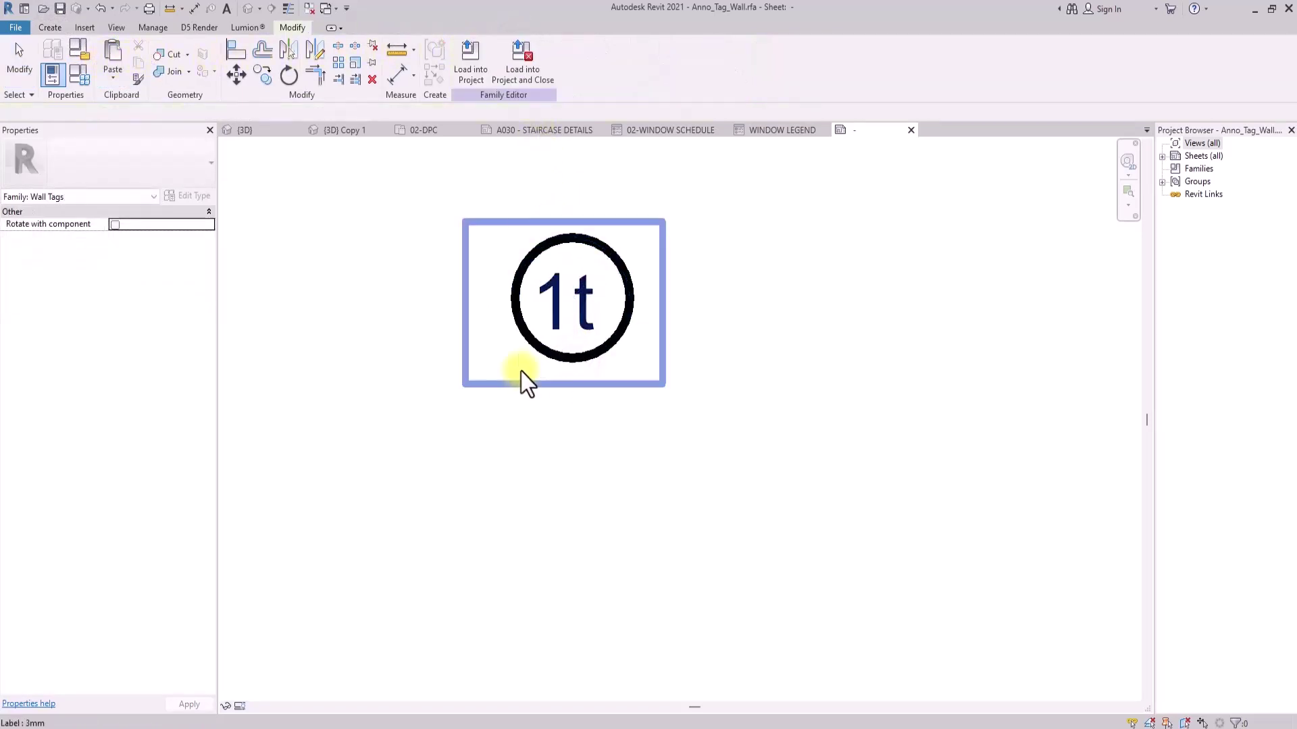
Replace the label's Type Mark parameter with Mark, using prefix W and sample value 1
left_click(585, 295)
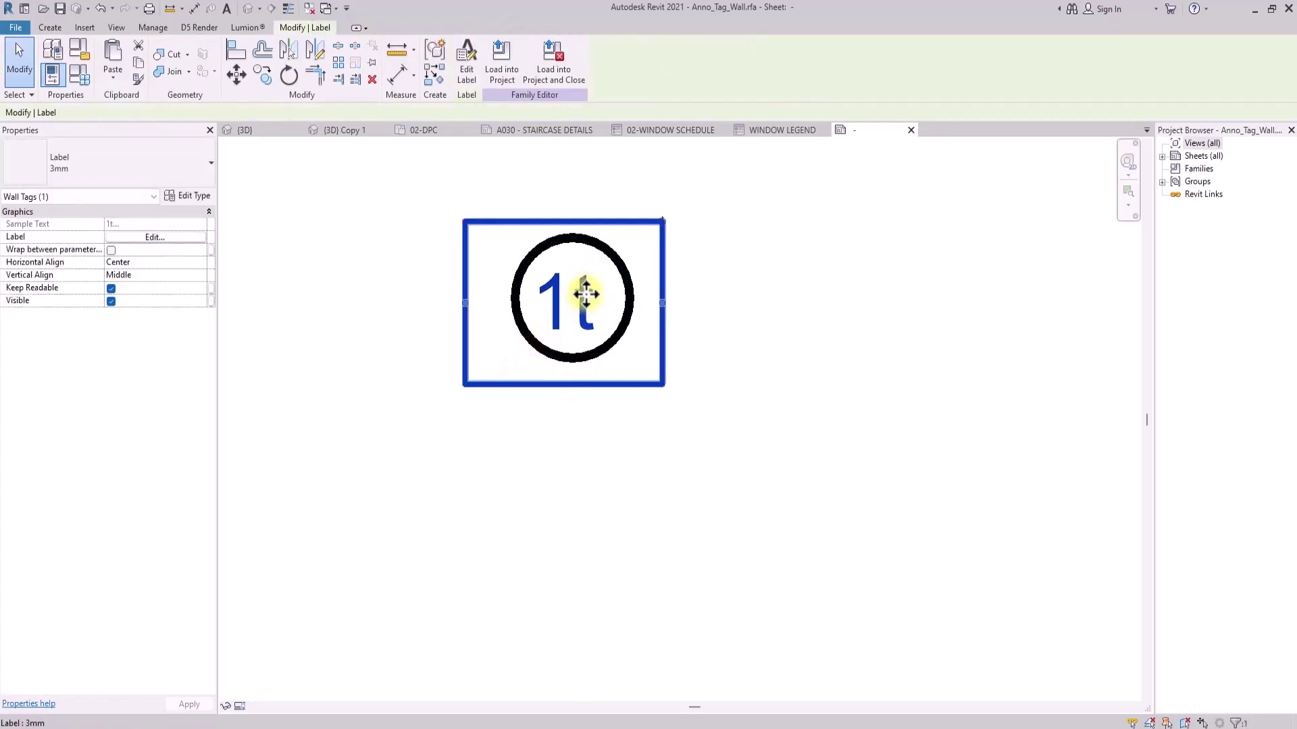
left_click(160, 238)
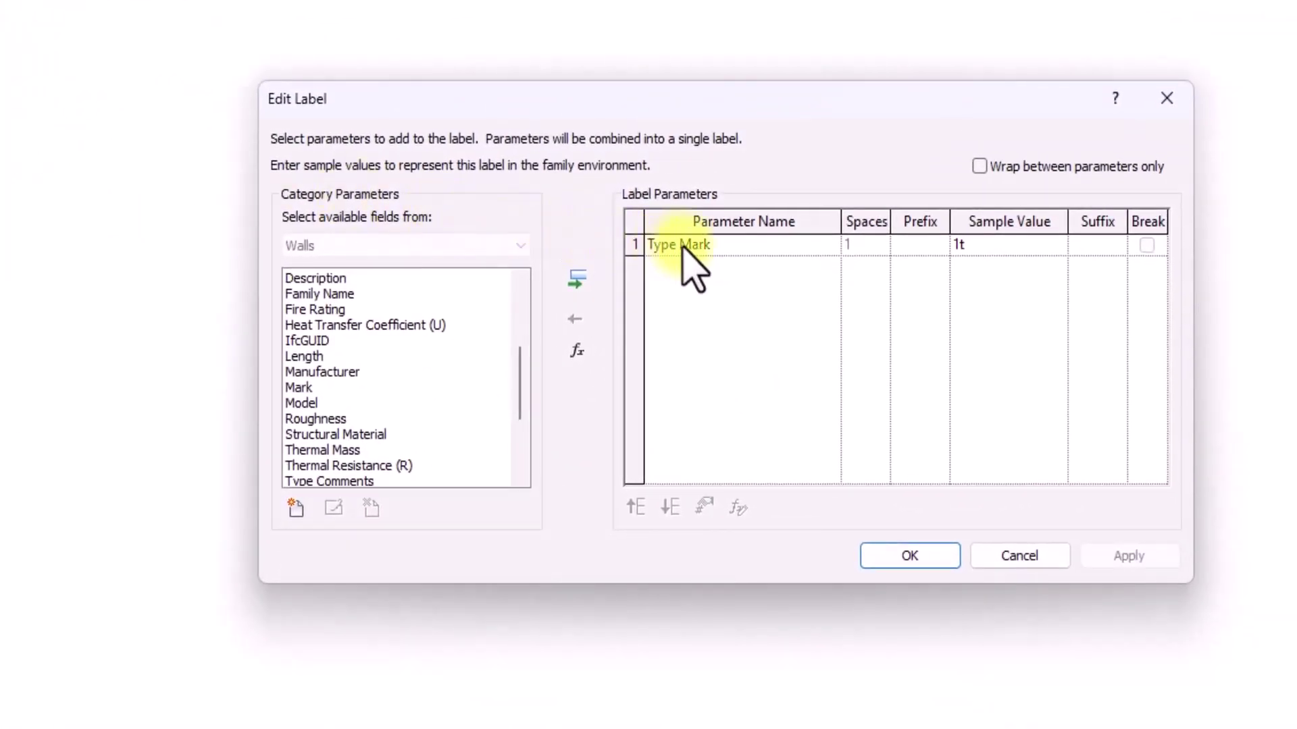
left_click(683, 248)
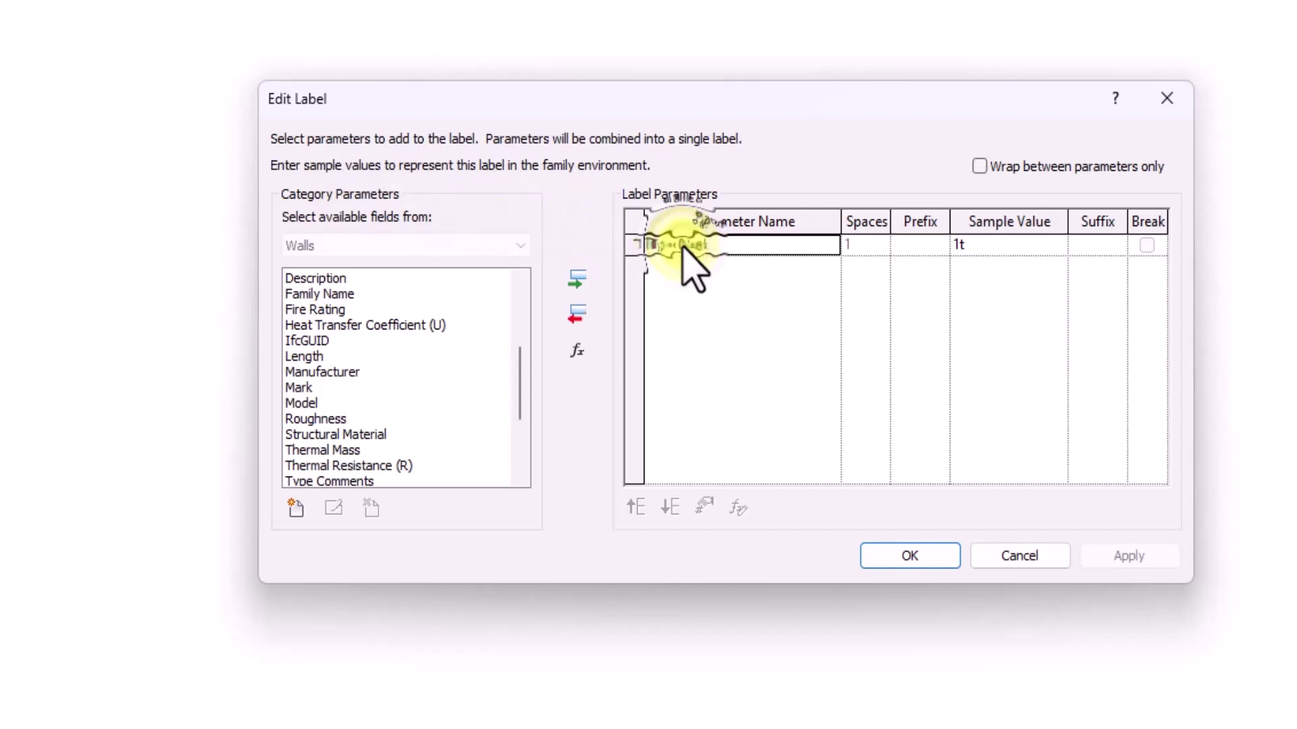
left_click(579, 315)
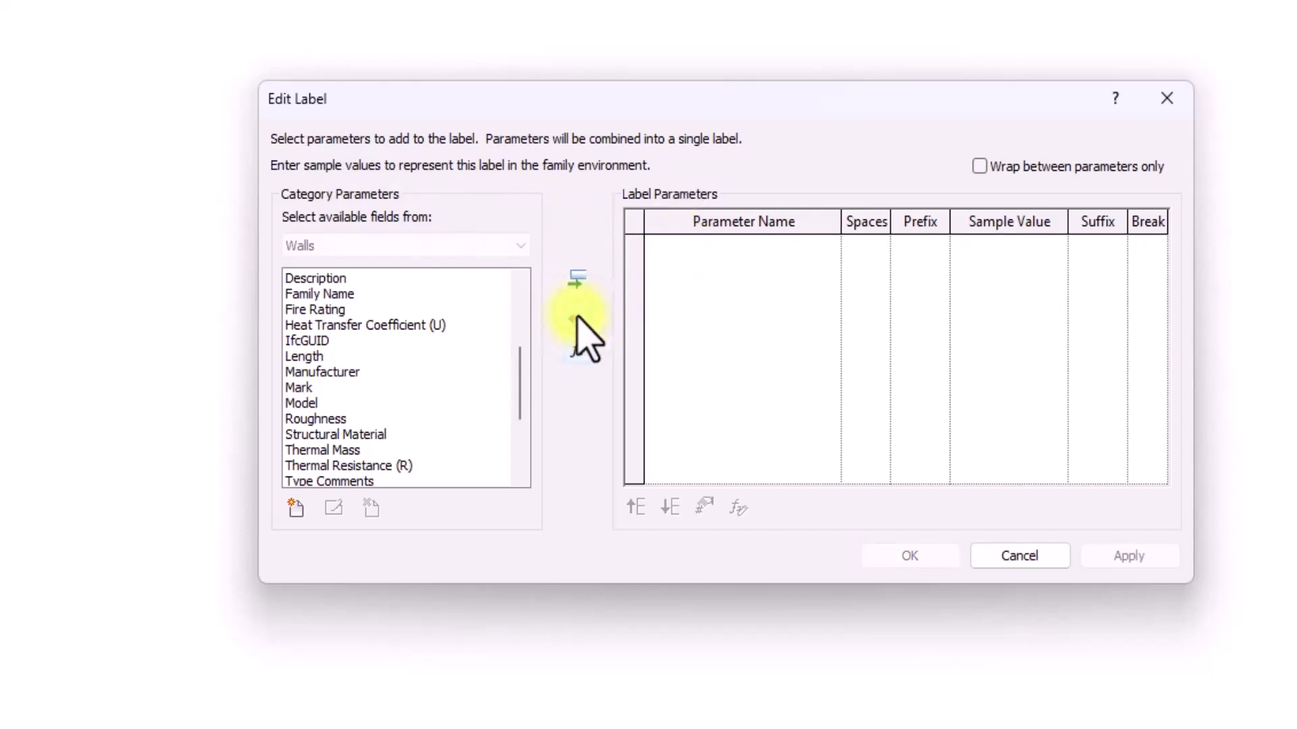
left_click(300, 388)
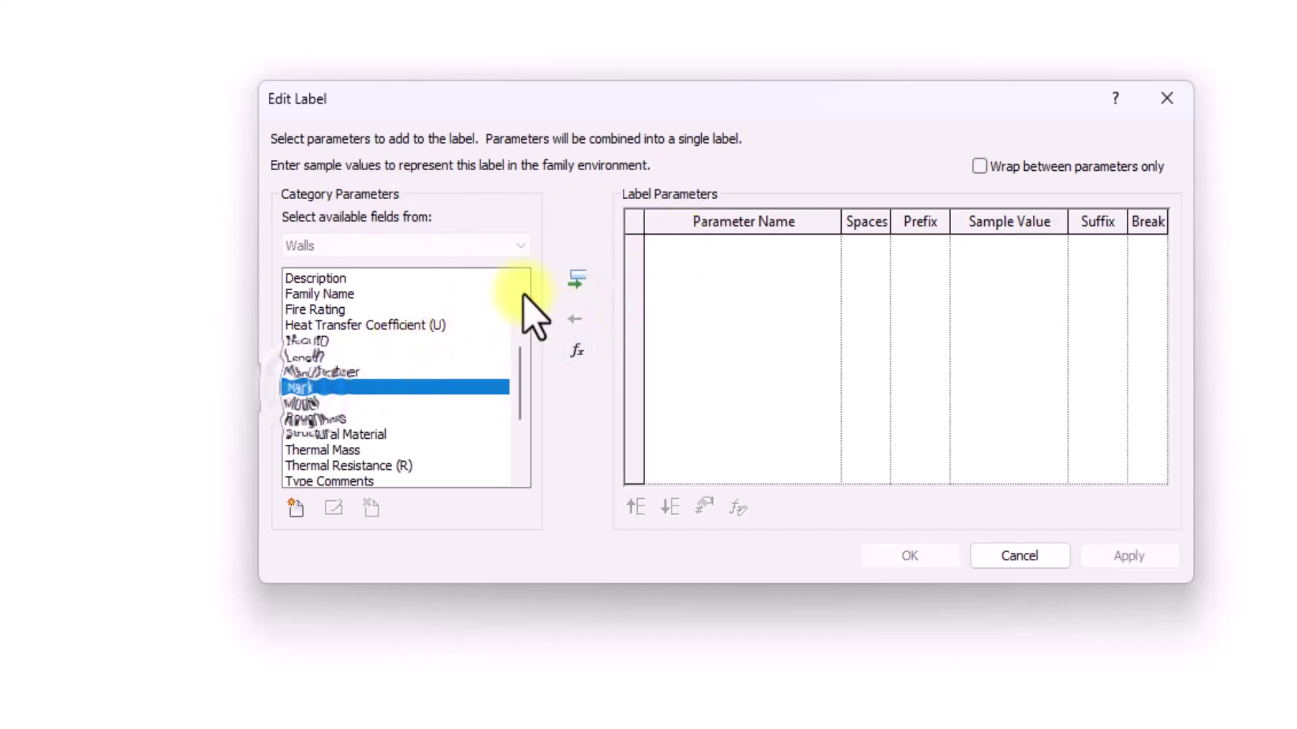
left_click(576, 278)
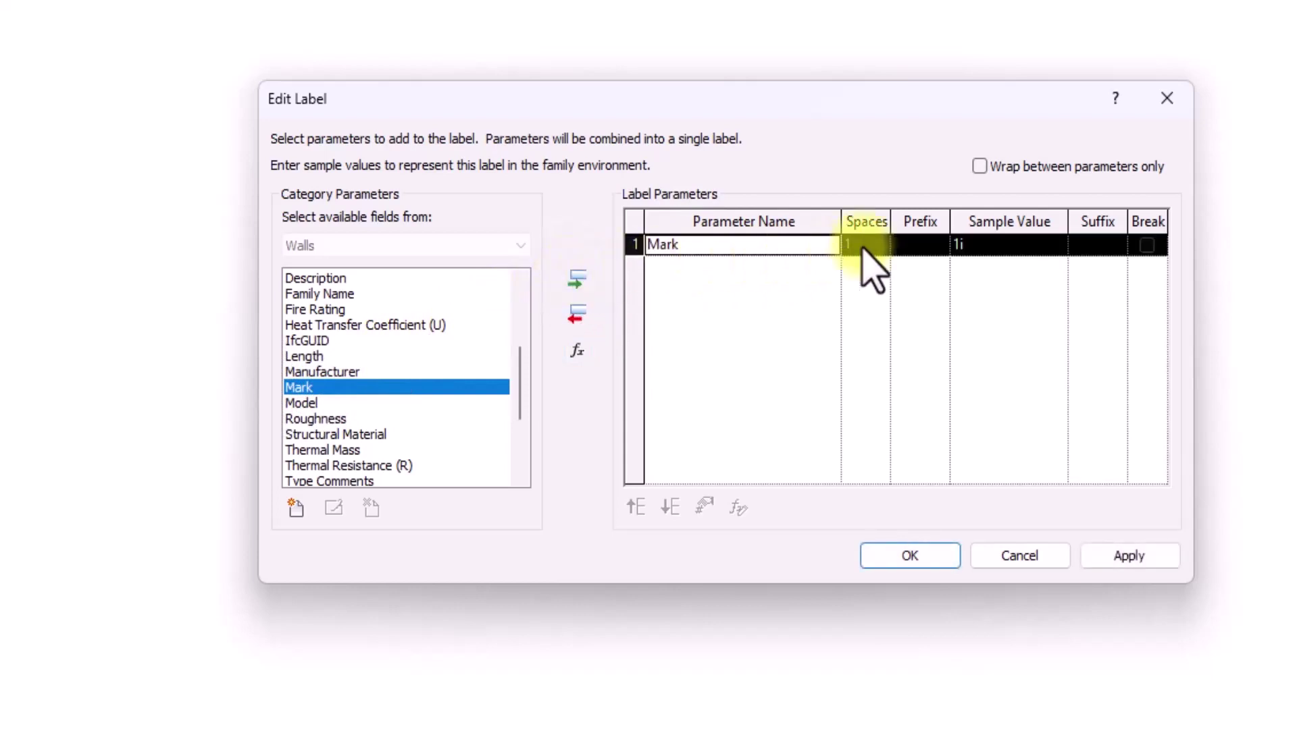
left_click(919, 245)
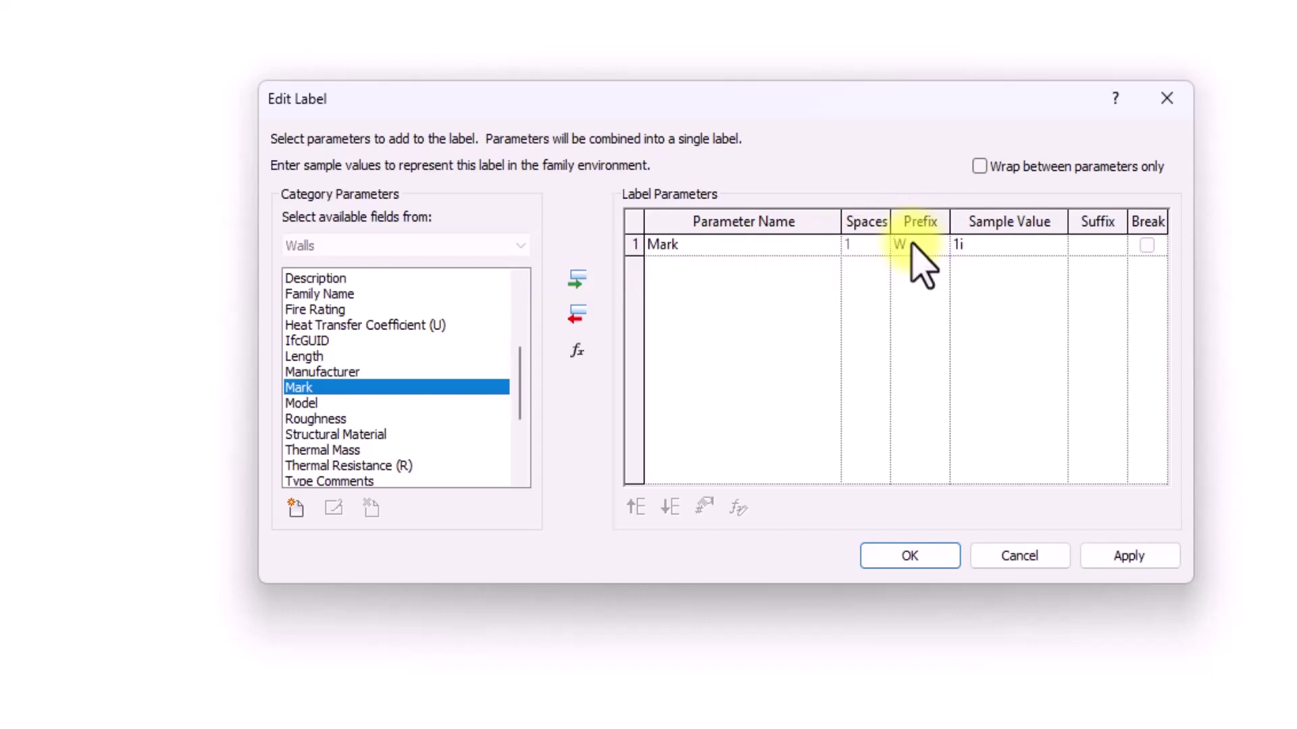
left_click(1010, 246)
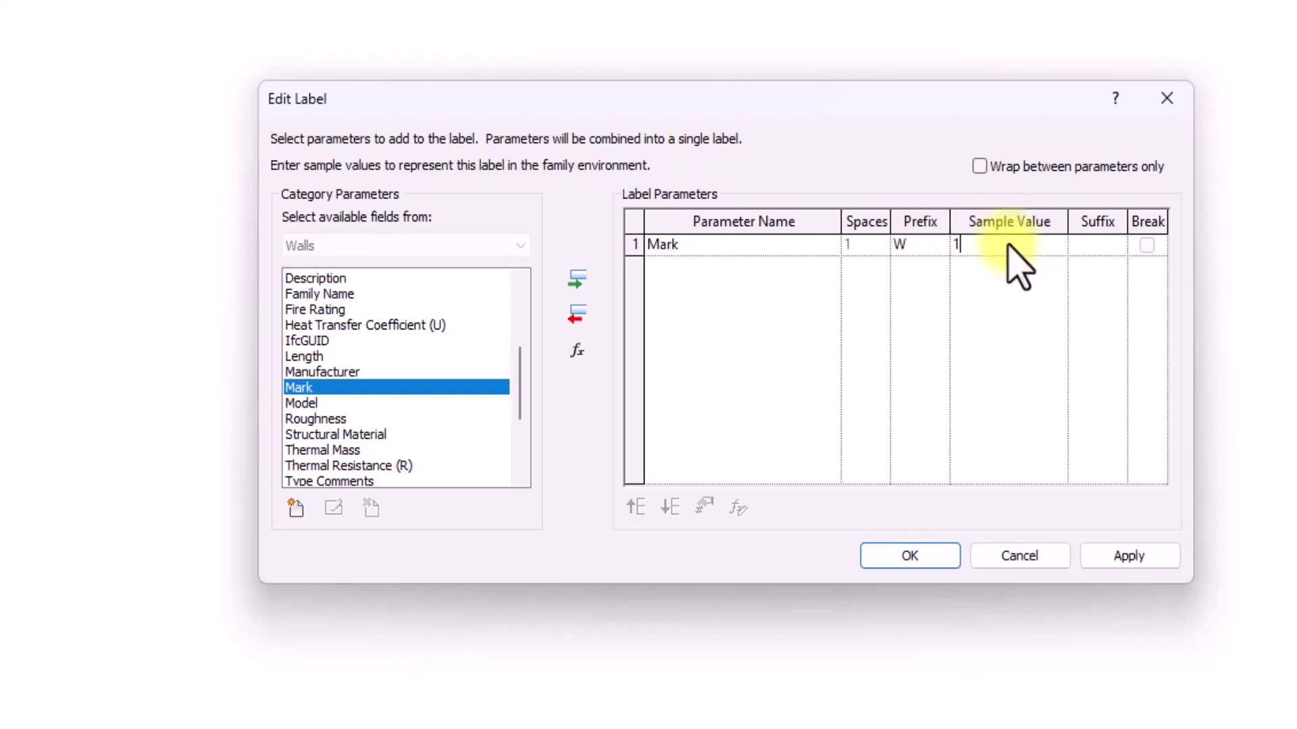
left_click(905, 552)
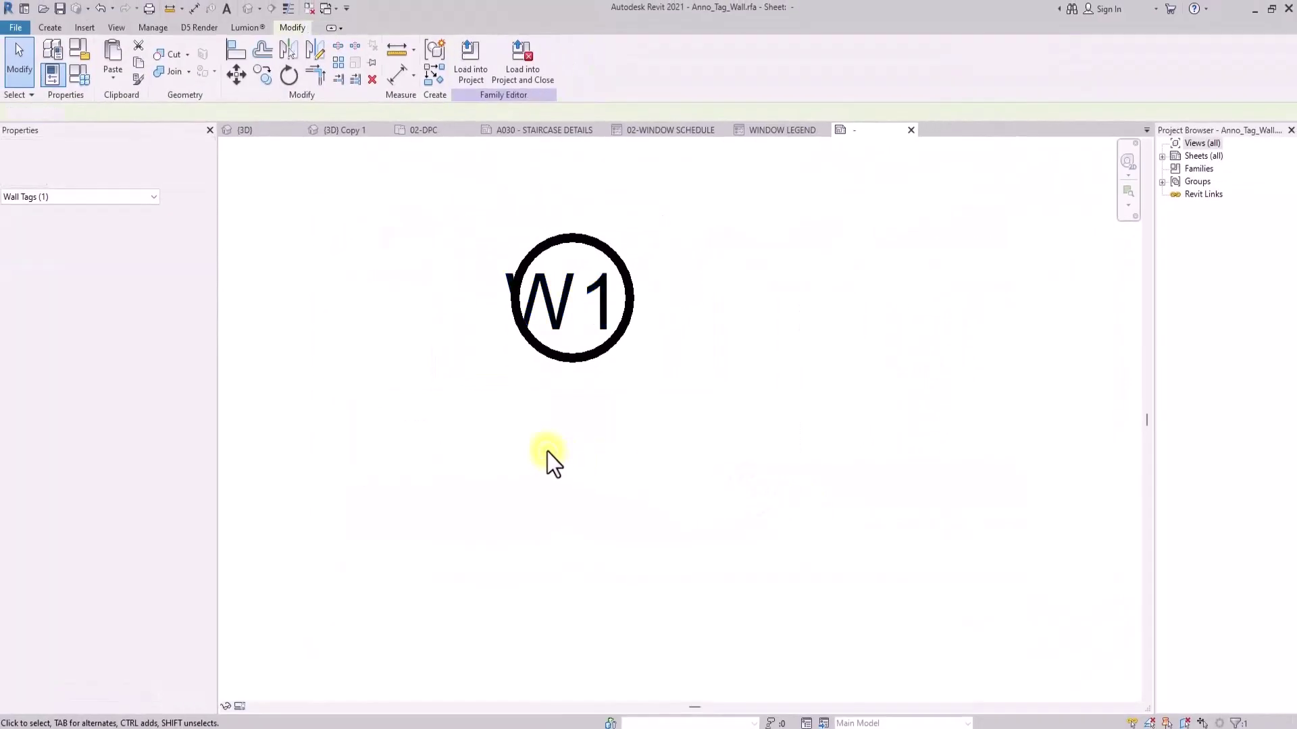
Edit the W1 label's 3mm type to use a text size of 2 mm and the Bebas Neue font
left_click(558, 305)
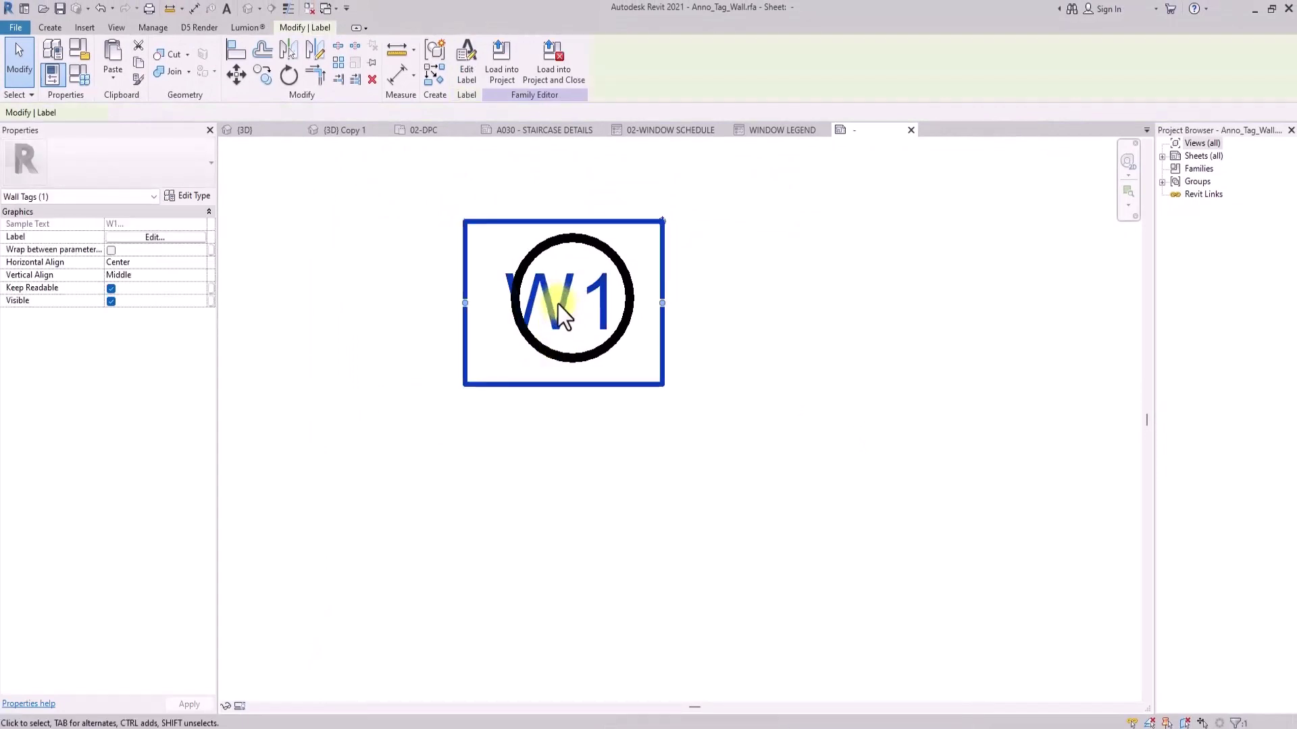
left_click(196, 193)
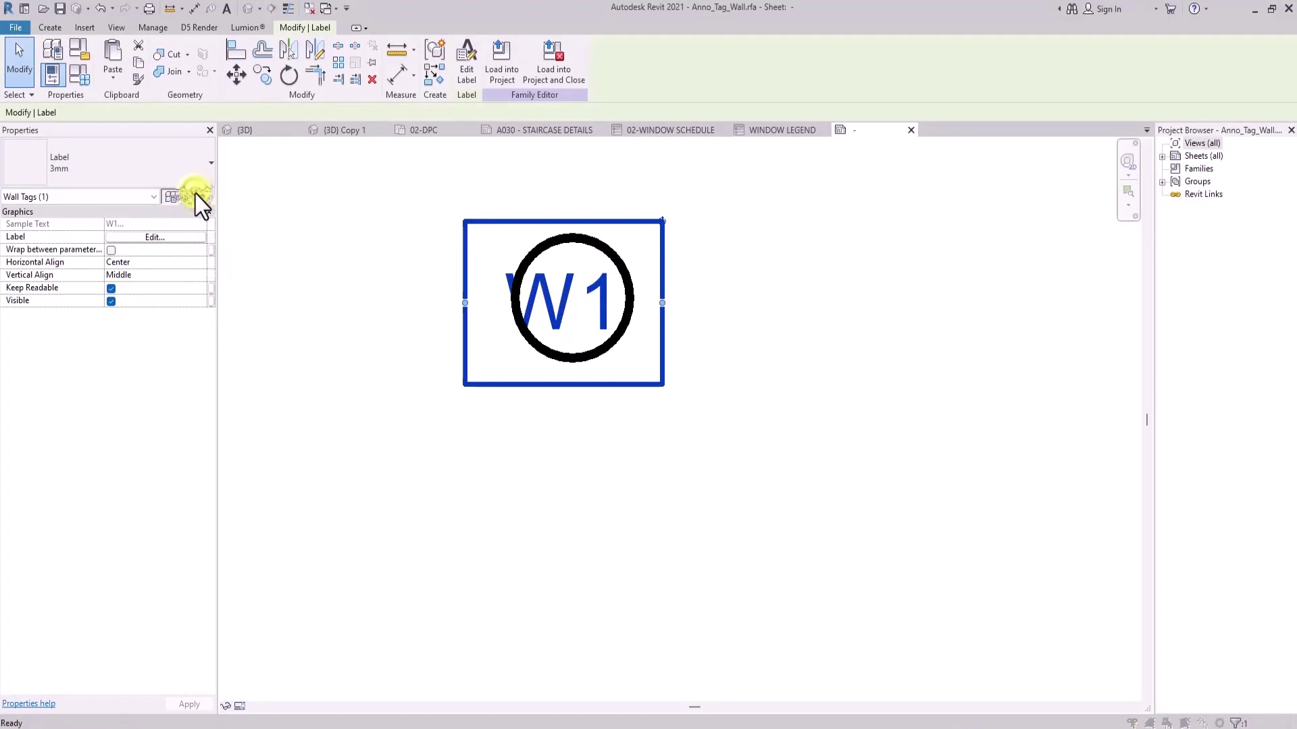
left_click(941, 376)
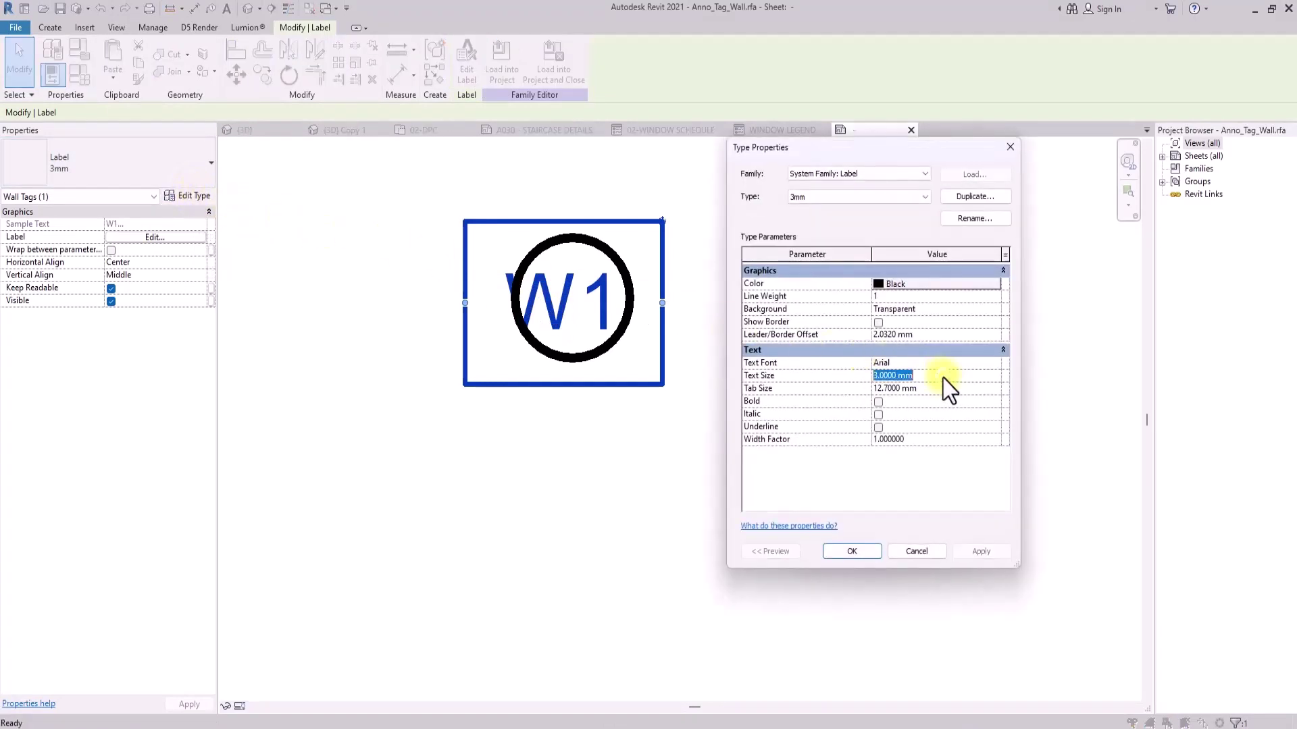
type("2")
left_click(996, 366)
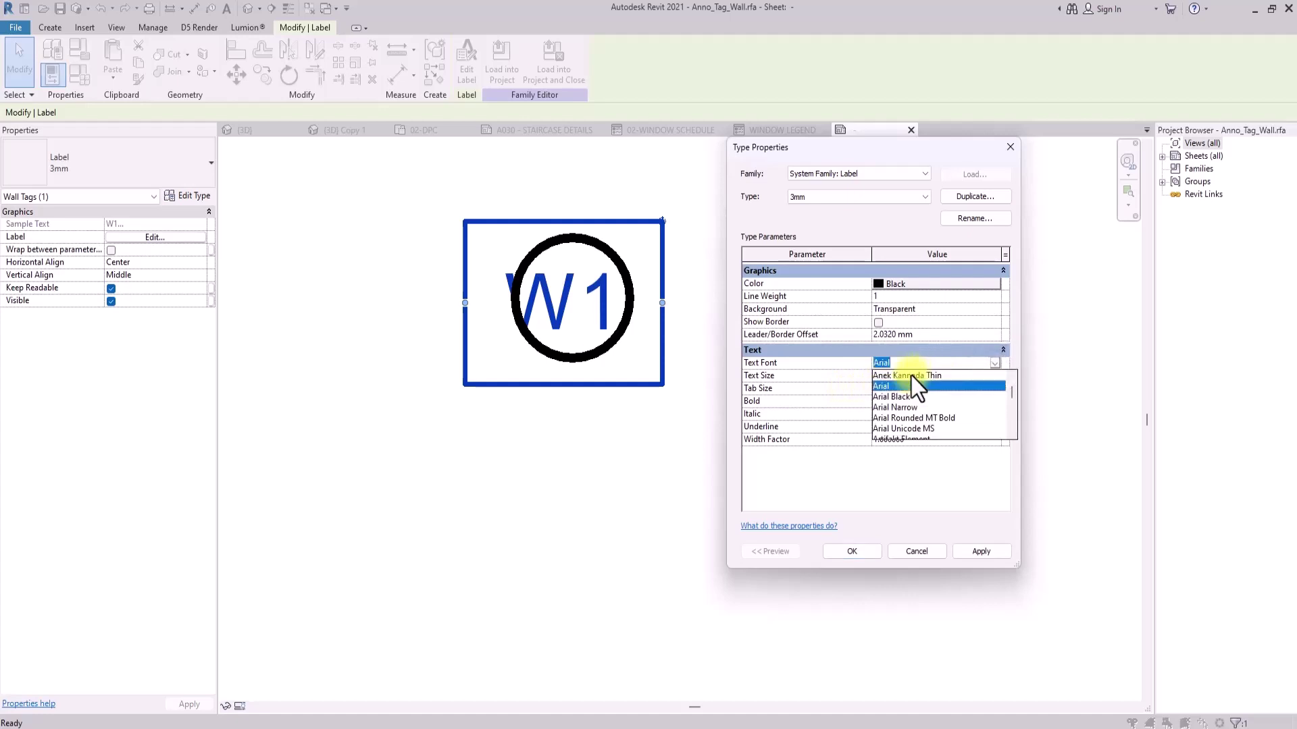
type("be")
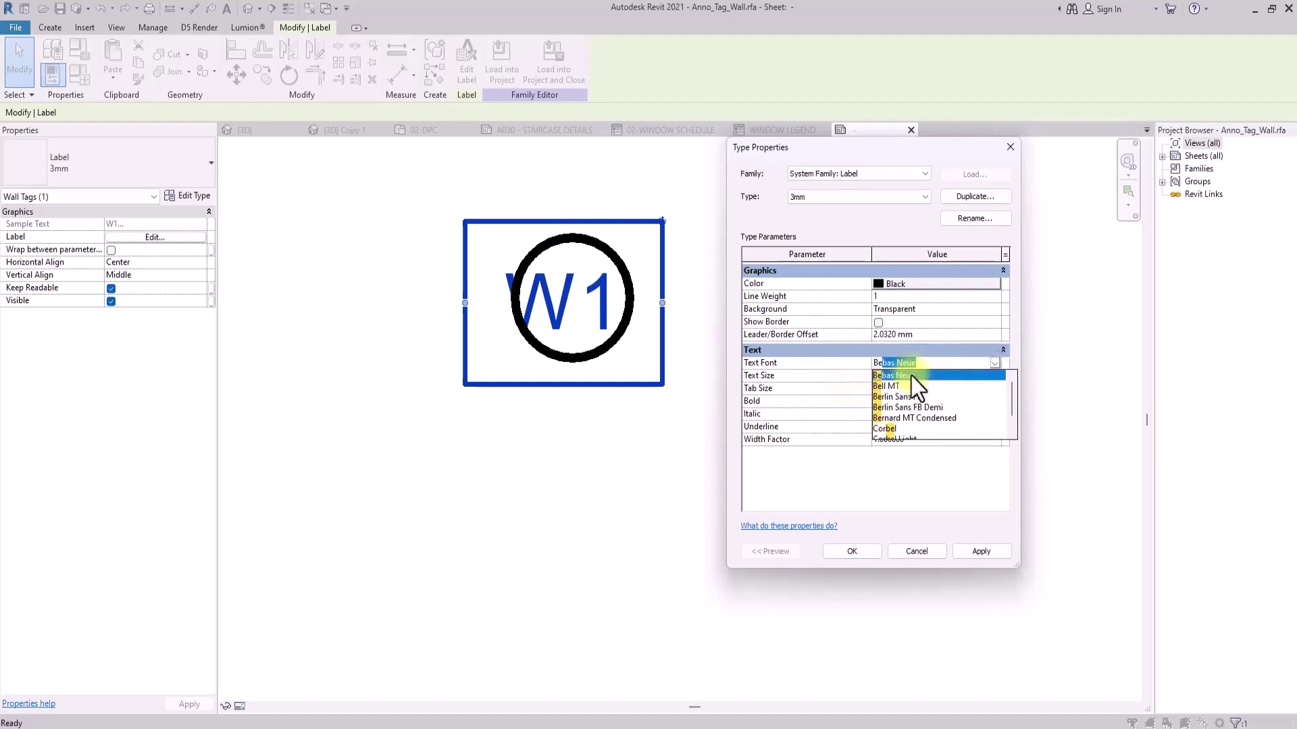
left_click(910, 376)
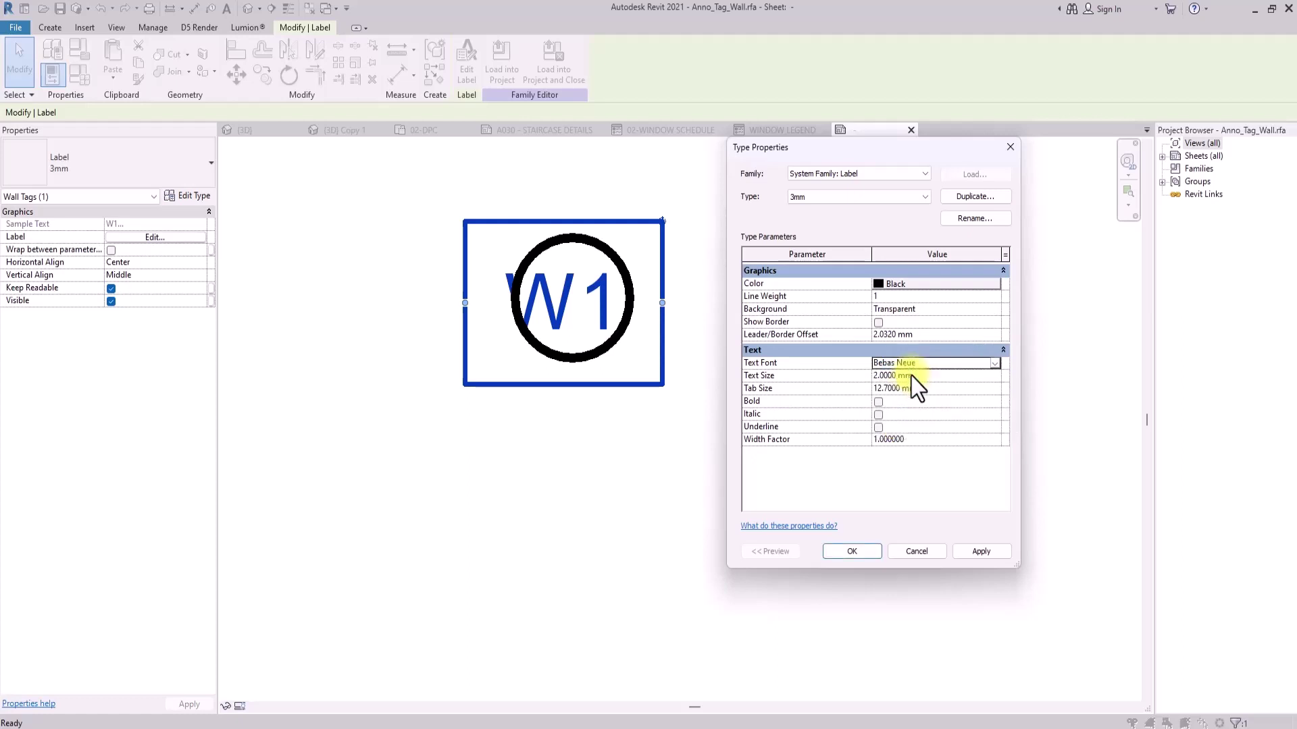
Change the label type's text color to Red and apply the type changes
left_click(880, 289)
left_click(749, 370)
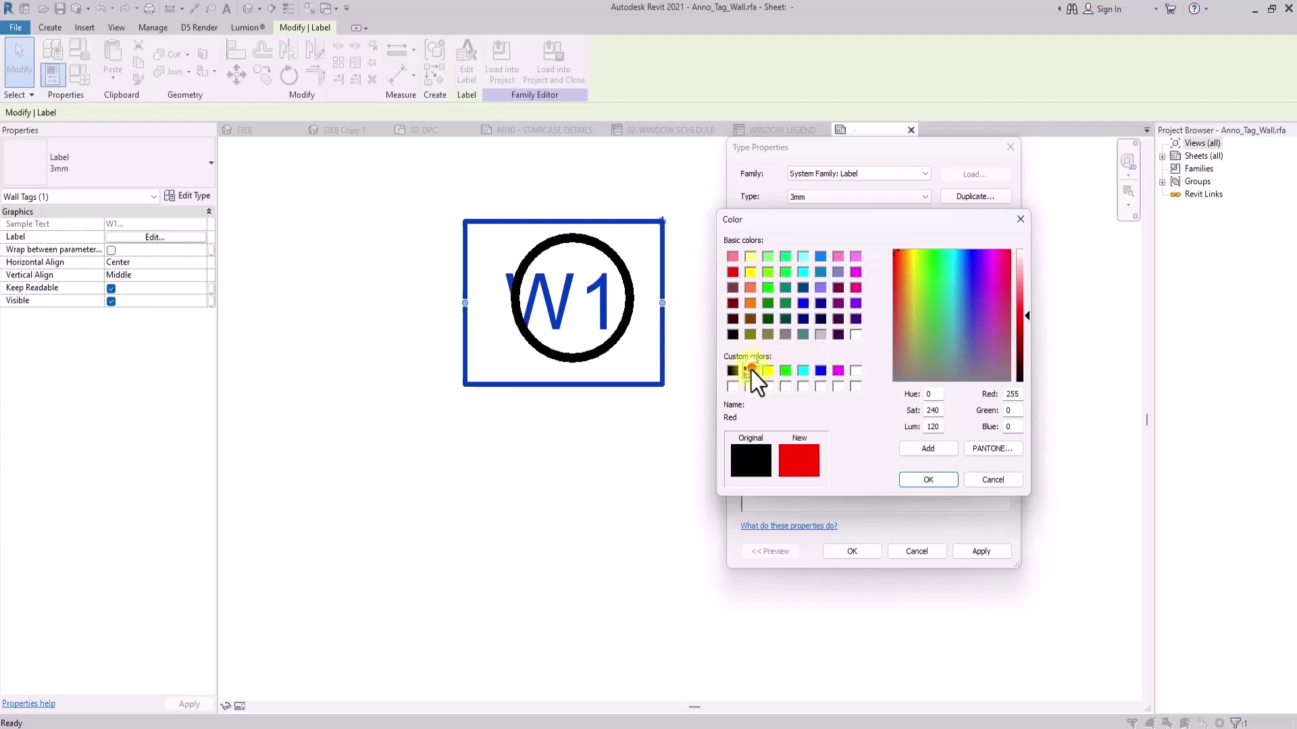
left_click(927, 479)
left_click(979, 551)
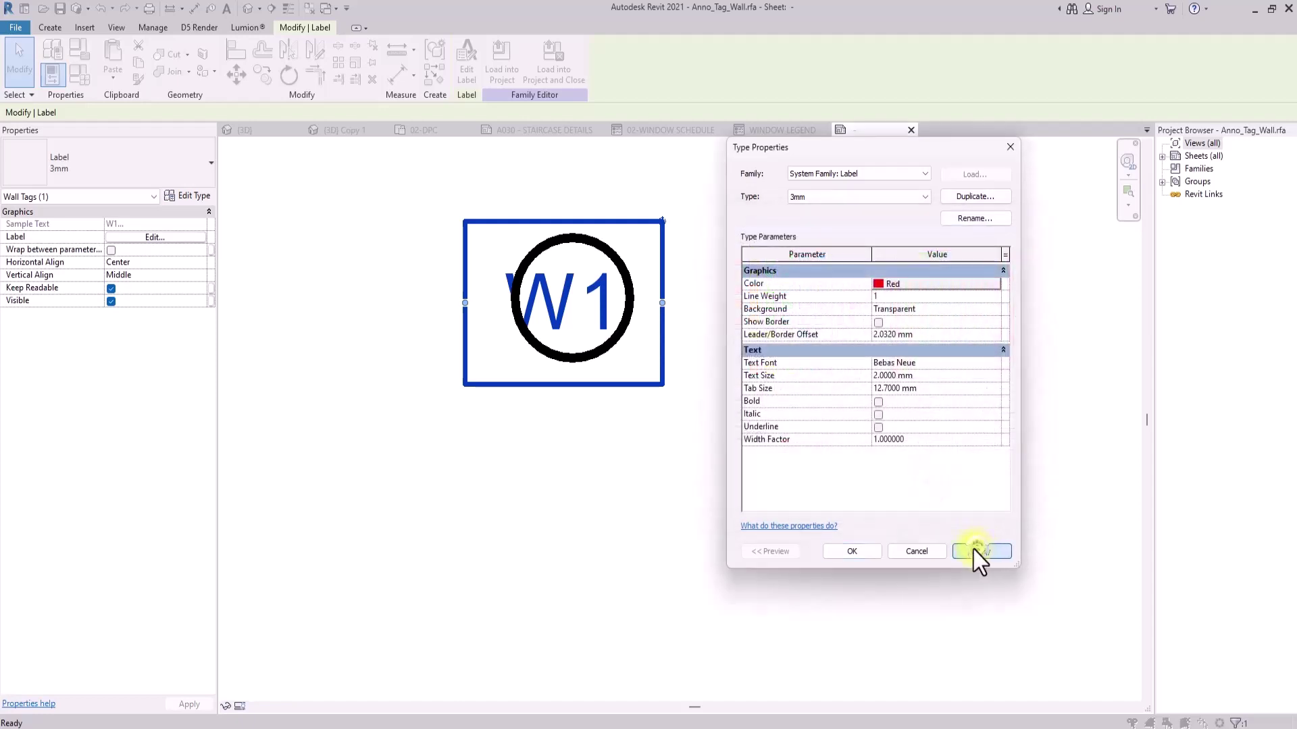
left_click(852, 551)
left_click(477, 407)
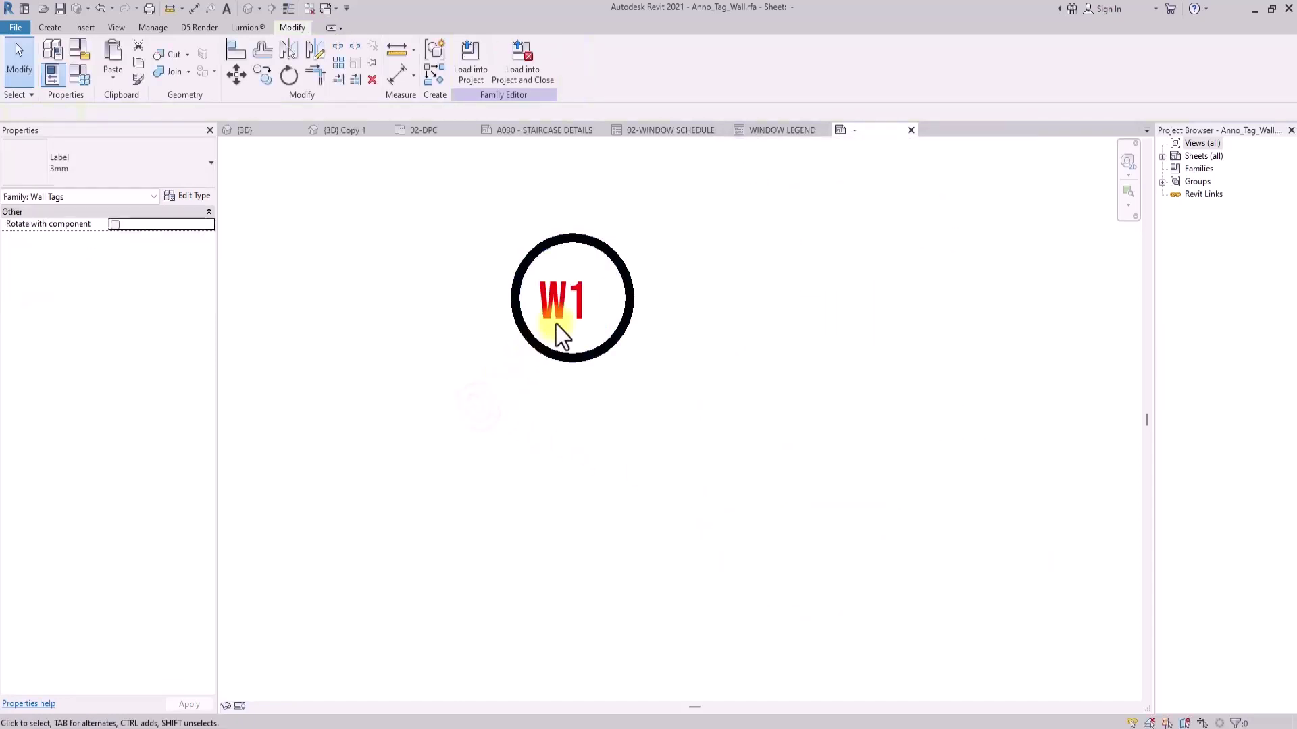
Set the radius of the circle around the W1 label to 2 mm
scroll(567, 256, "up", 2)
left_click(628, 255)
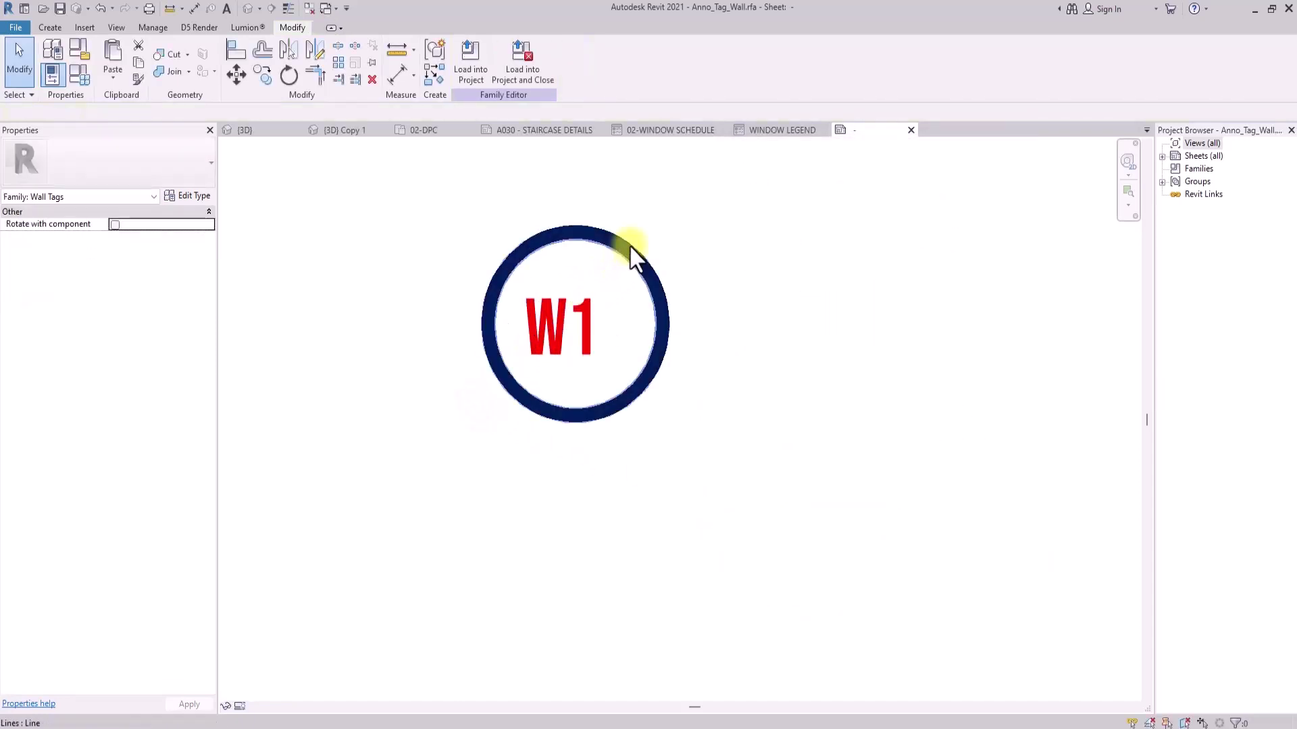
left_click(589, 285)
type("2")
key("Return")
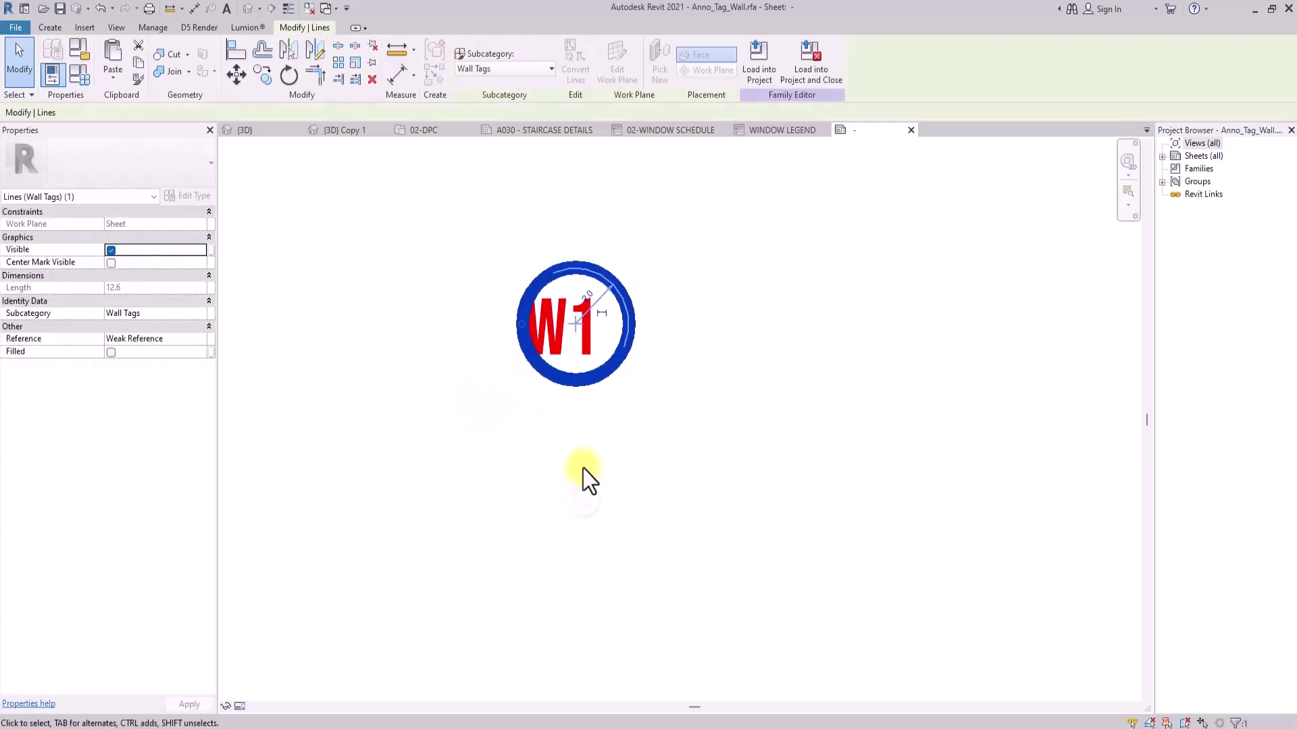
Nudge the circle sideways until it is centered around the W1 text
key("Left")
key("Left")
key("Left")
key("Left")
key("Left")
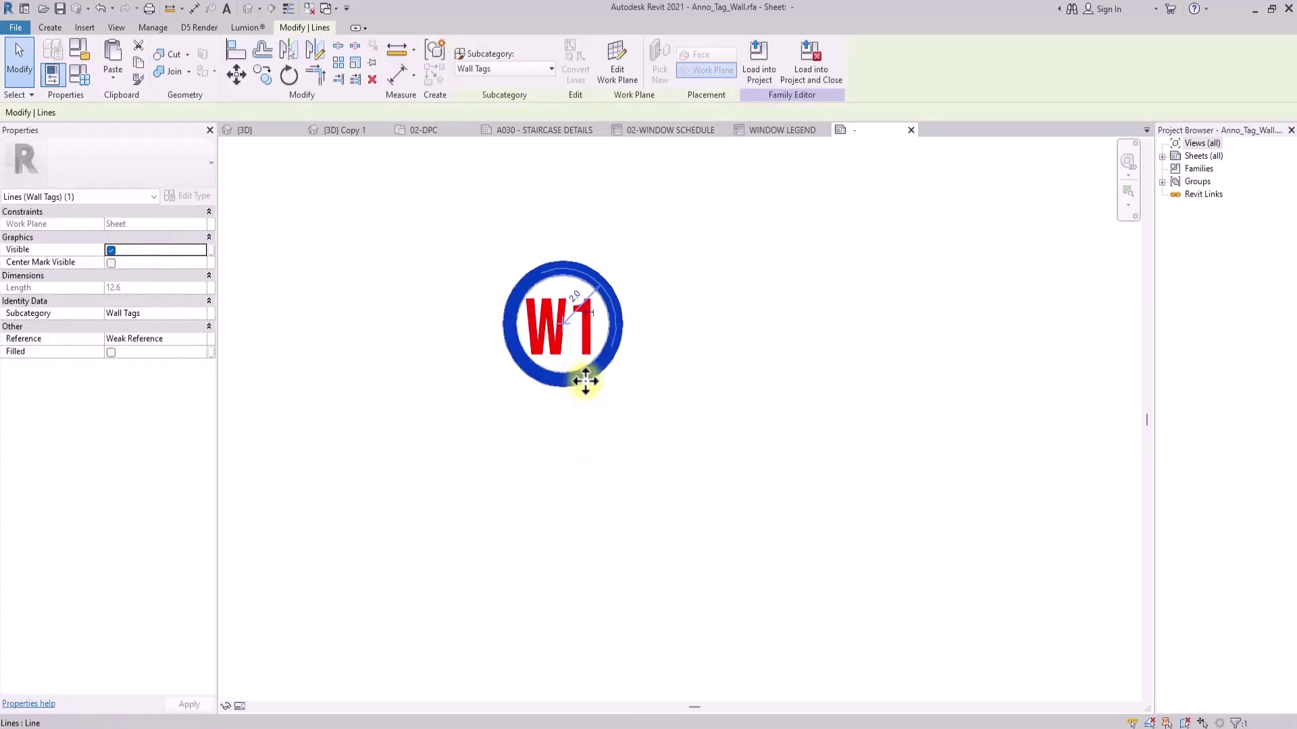
left_click(557, 453)
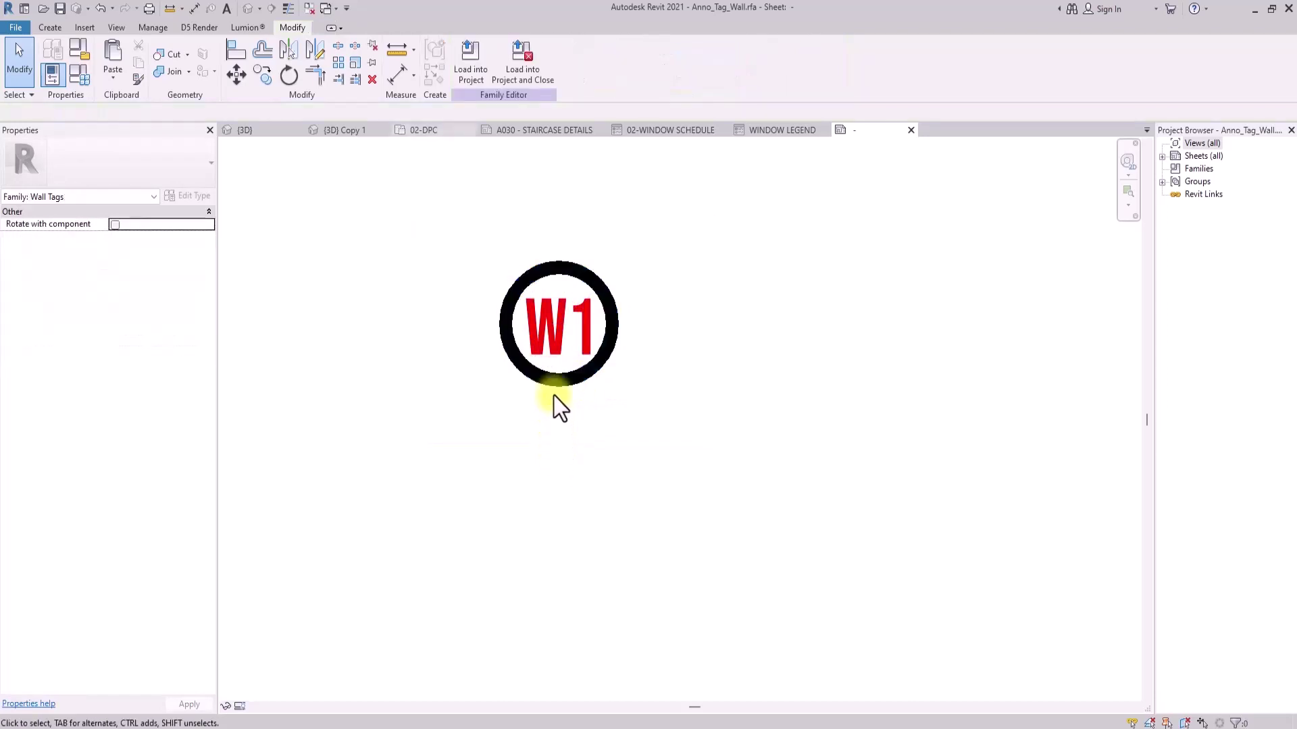
Load the tag family into WRITERS RESIDENCE.rvt and close it without saving, overwriting the existing version and its parameter values
left_click(537, 67)
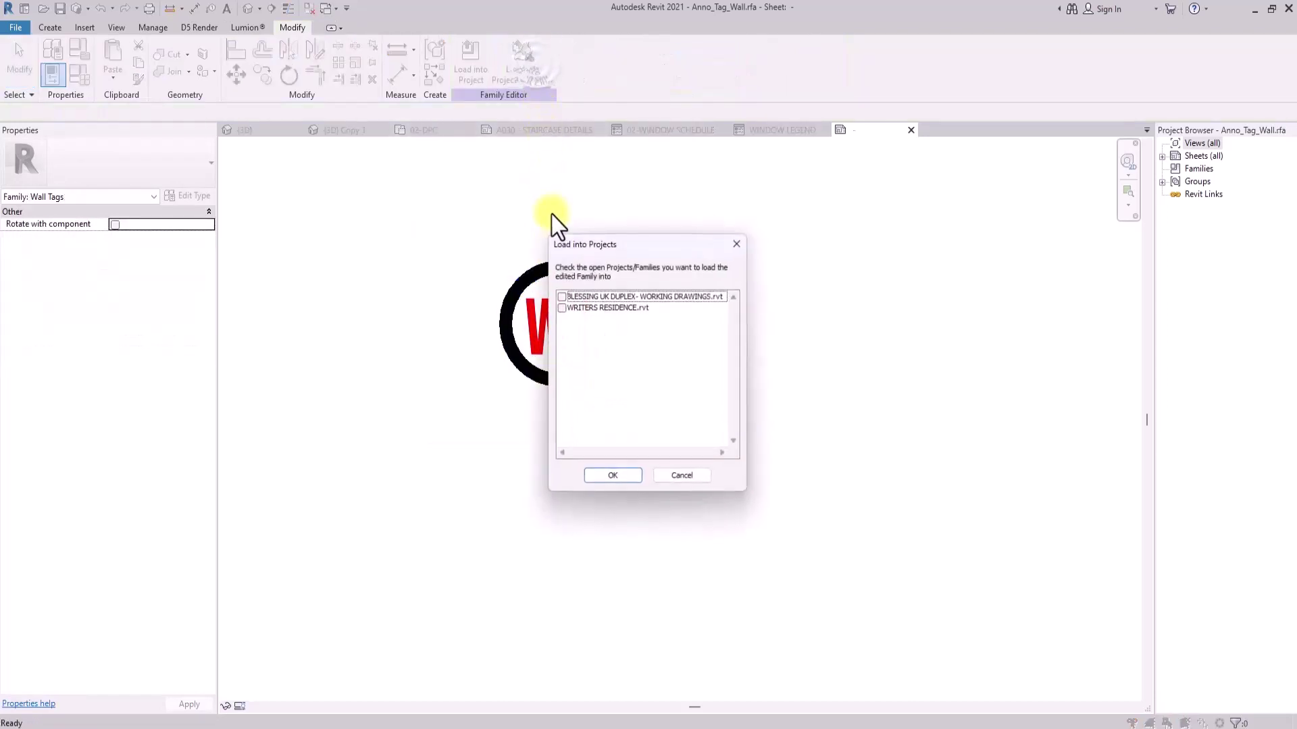
left_click(561, 308)
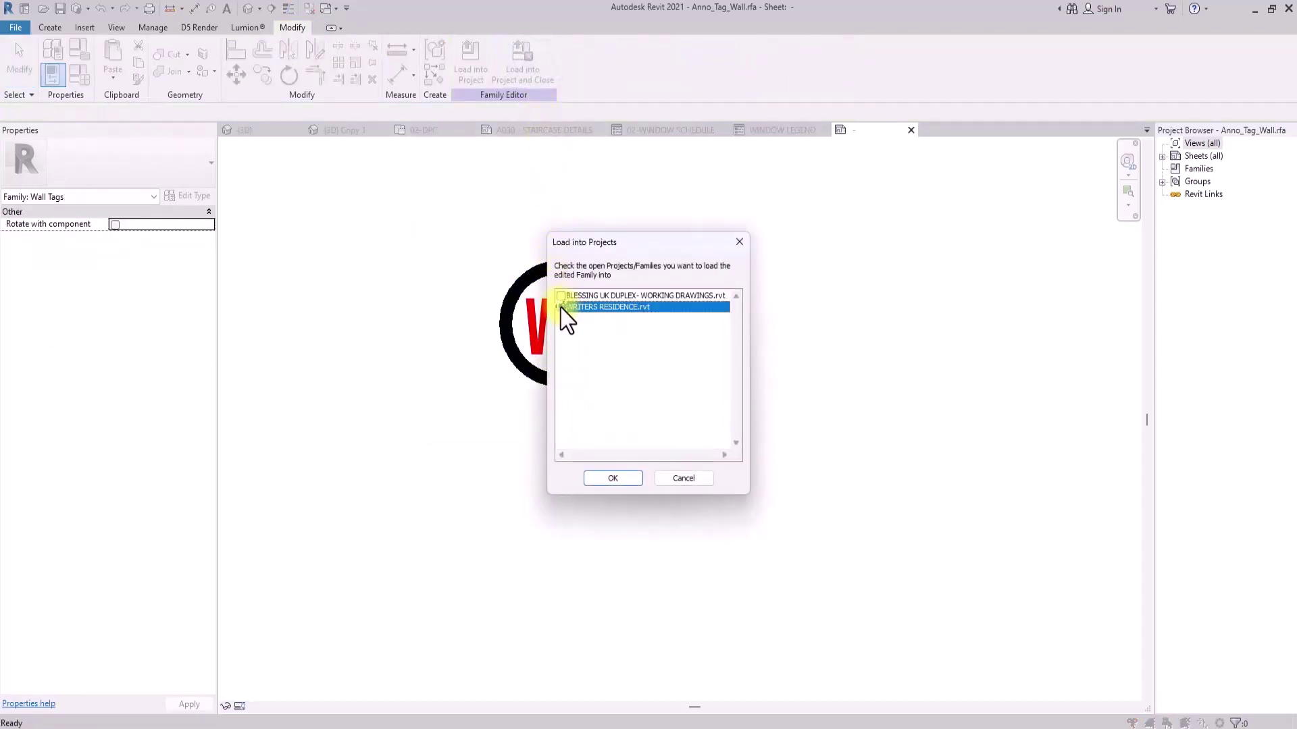
left_click(622, 476)
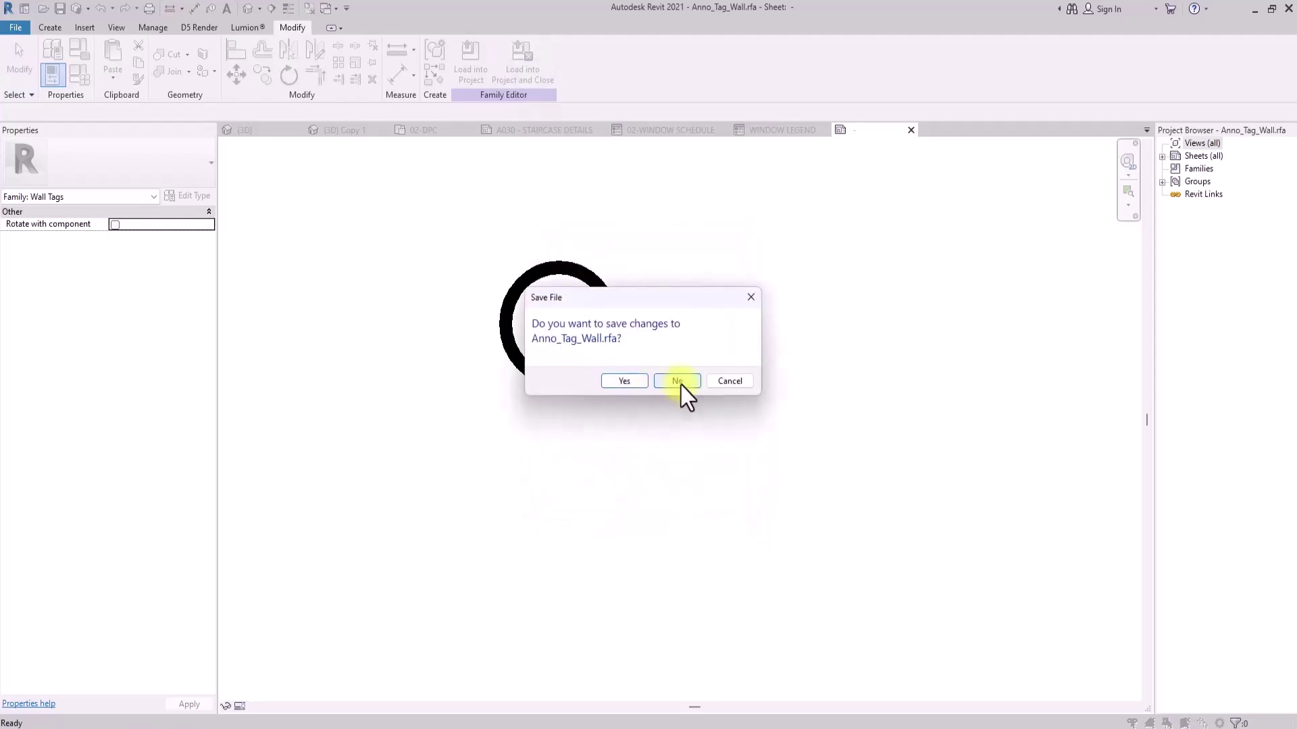
left_click(681, 385)
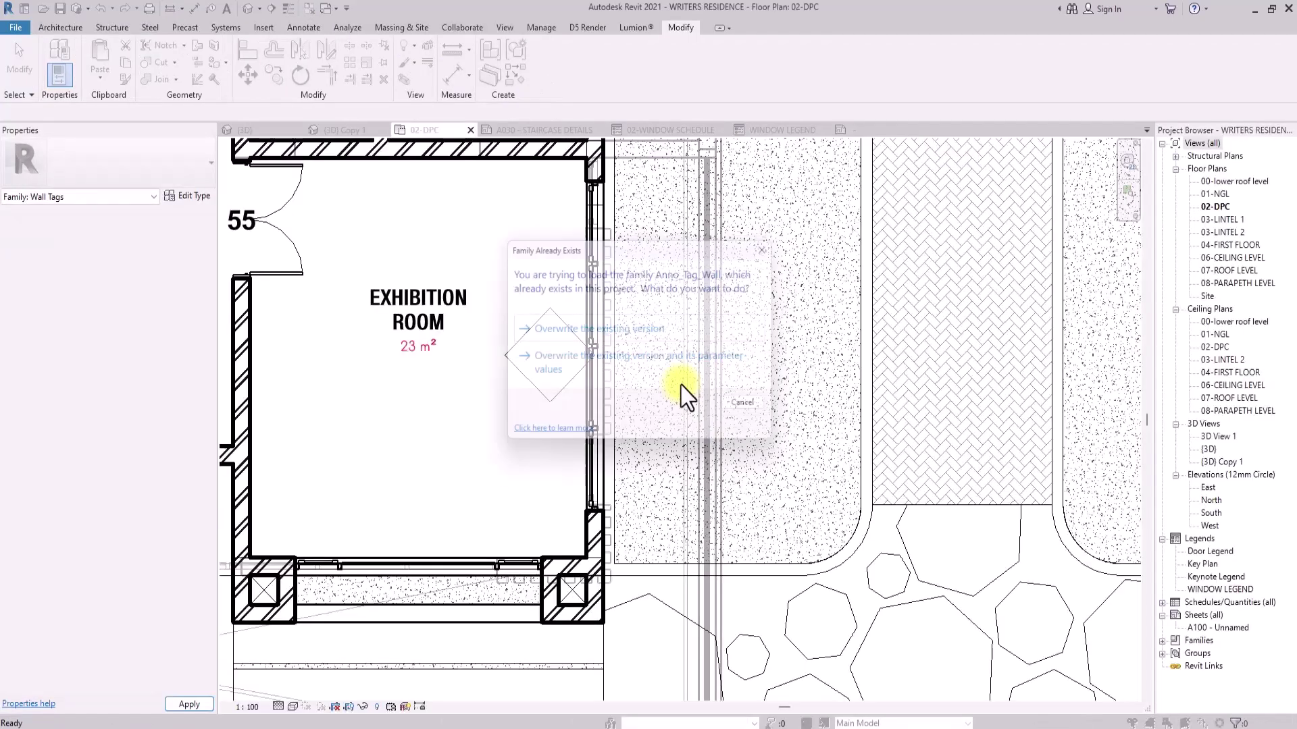
left_click(604, 374)
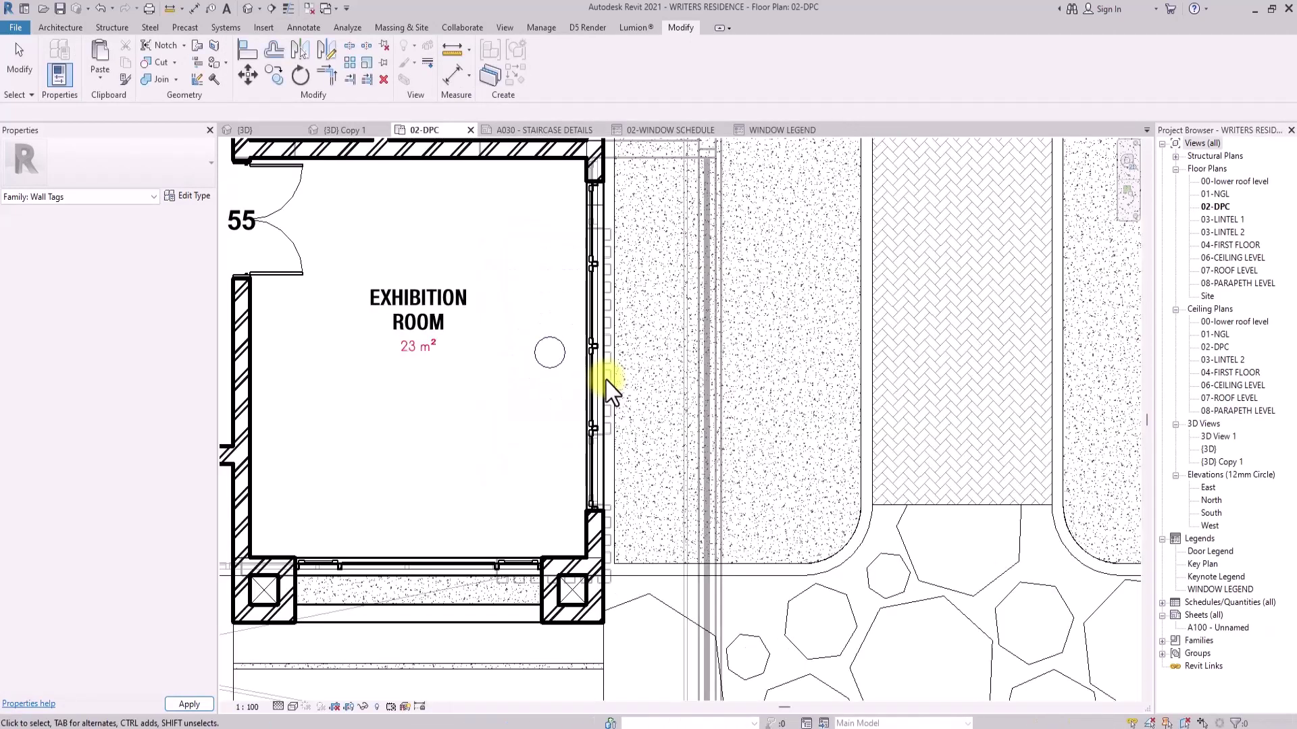
key("Escape")
Set the Mark of the exhibition room's long curtain wall to 1
scroll(606, 379, "up", 2)
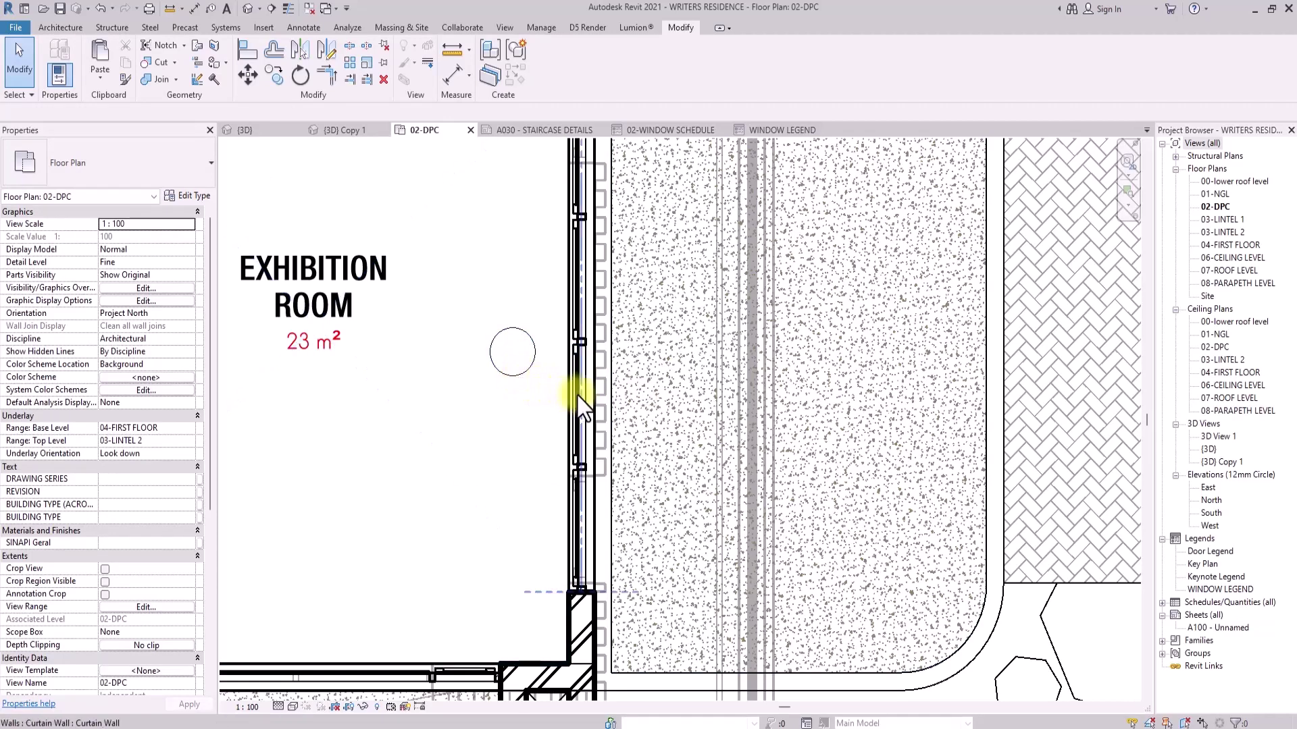
left_click(576, 393)
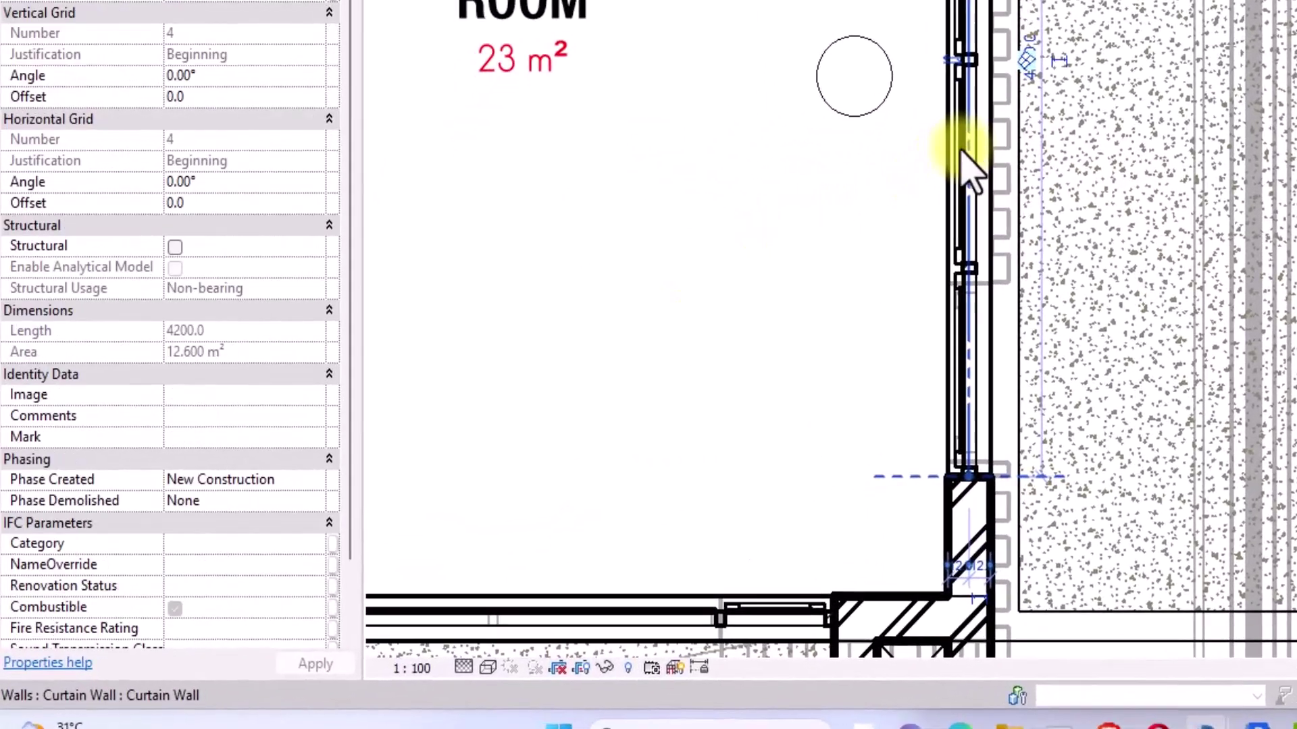
left_click(213, 441)
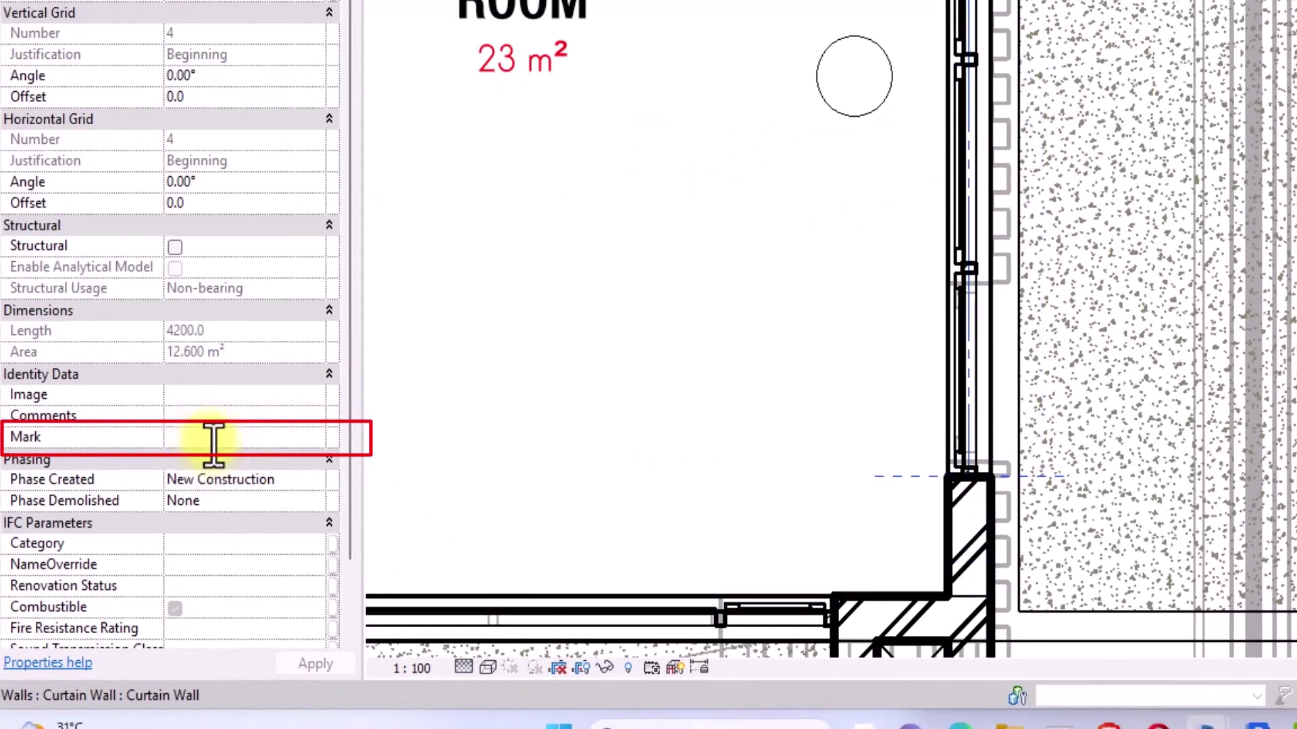
key("Return")
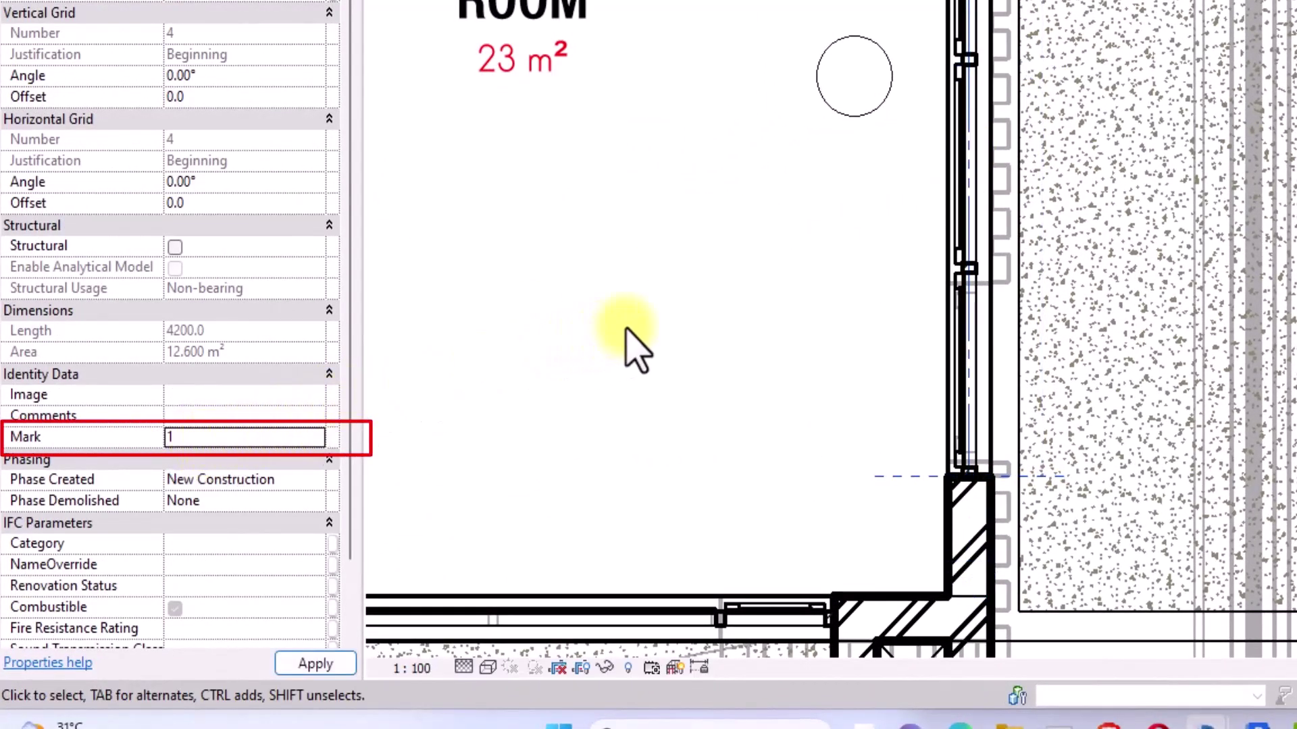
scroll(842, 51, "up", 2)
scroll(627, 331, "down", 4)
left_click(627, 331)
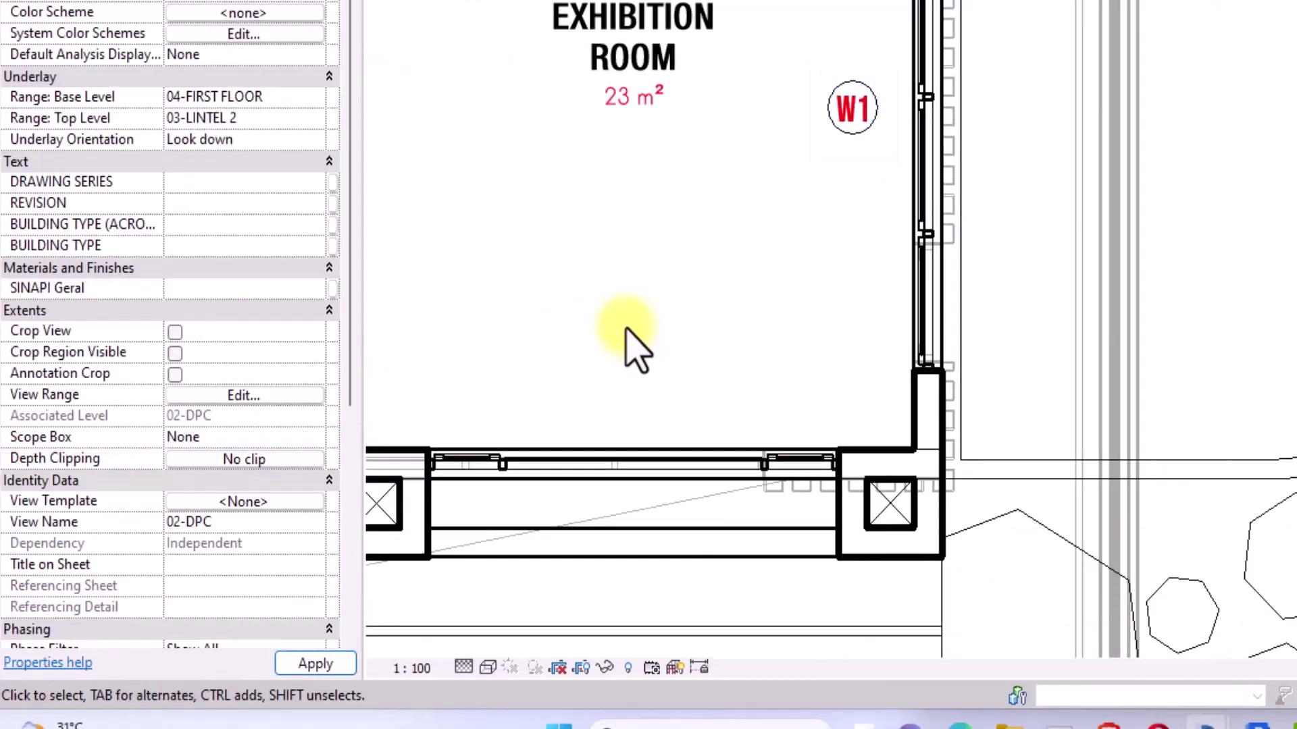
Set the Mark of the exhibition room's shorter curtain wall between the two columns to 2
scroll(627, 331, "up", 2)
scroll(625, 329, "down", 4)
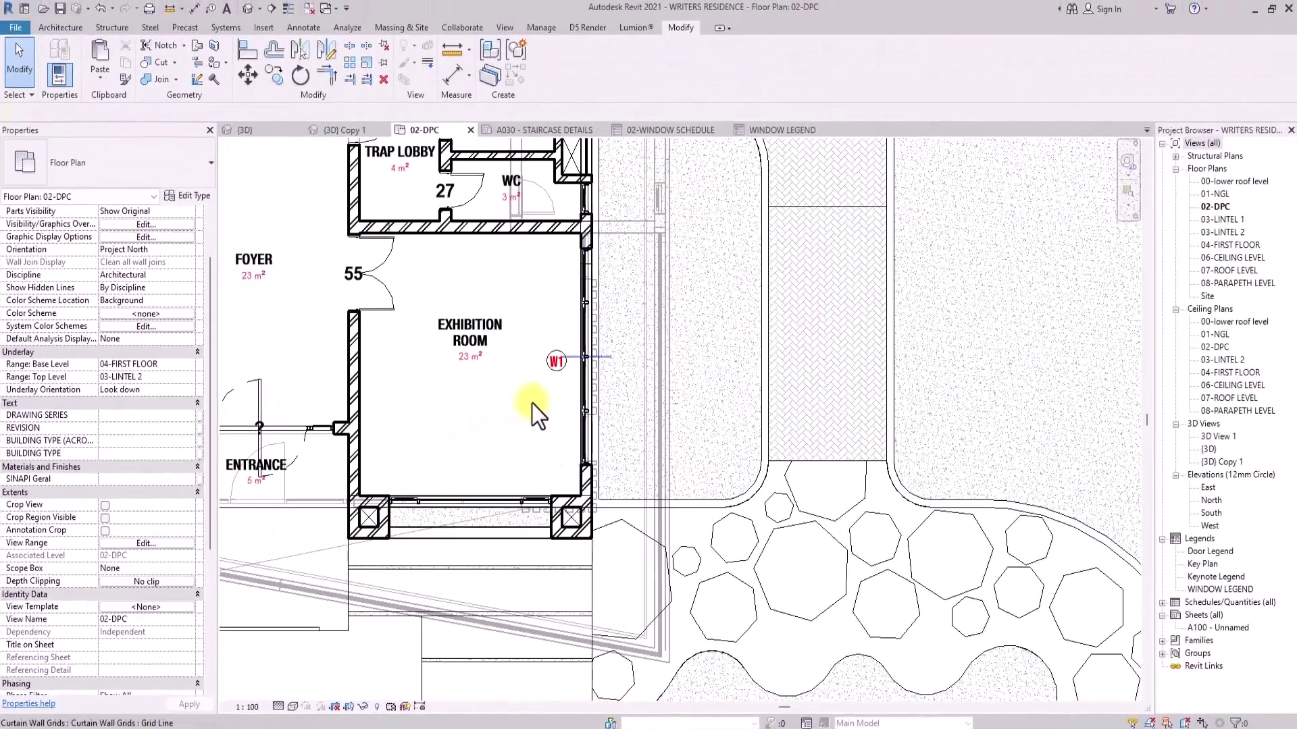
middle_click_drag(452, 389, 567, 381)
scroll(567, 381, "up", 2)
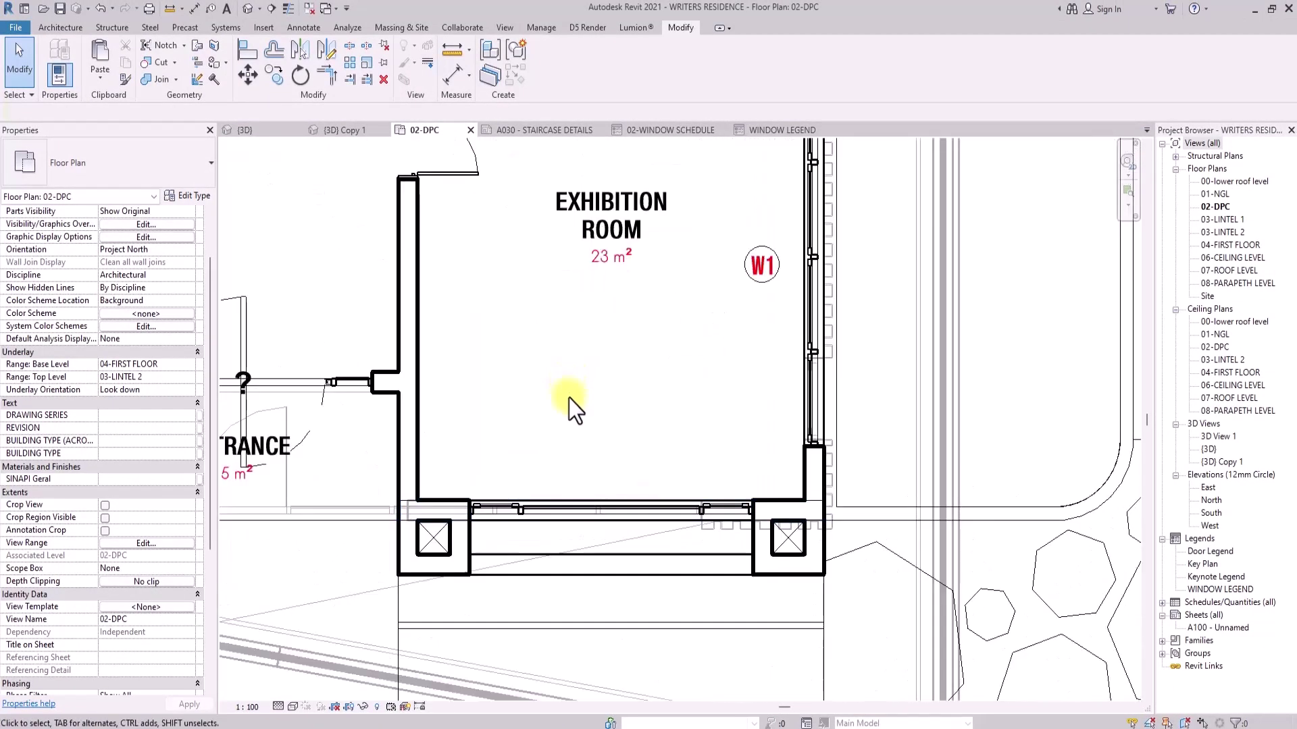
left_click(579, 515)
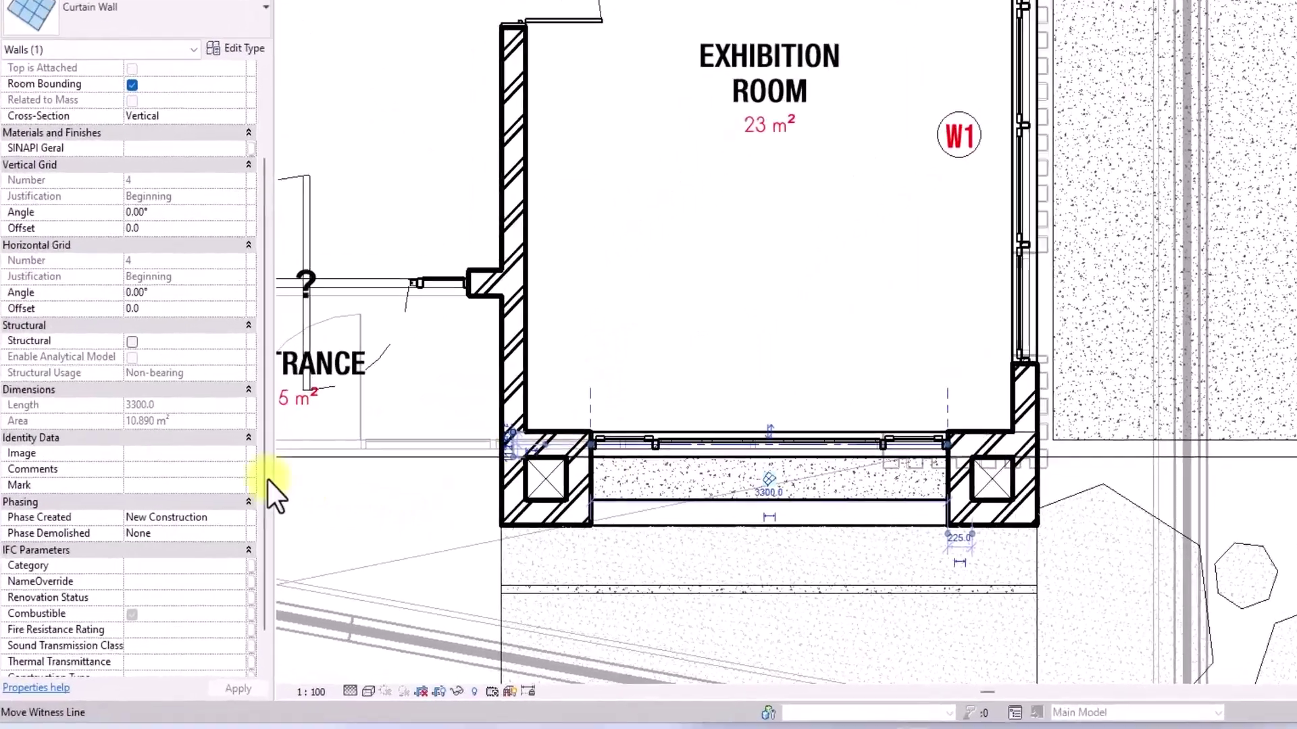
left_click(121, 544)
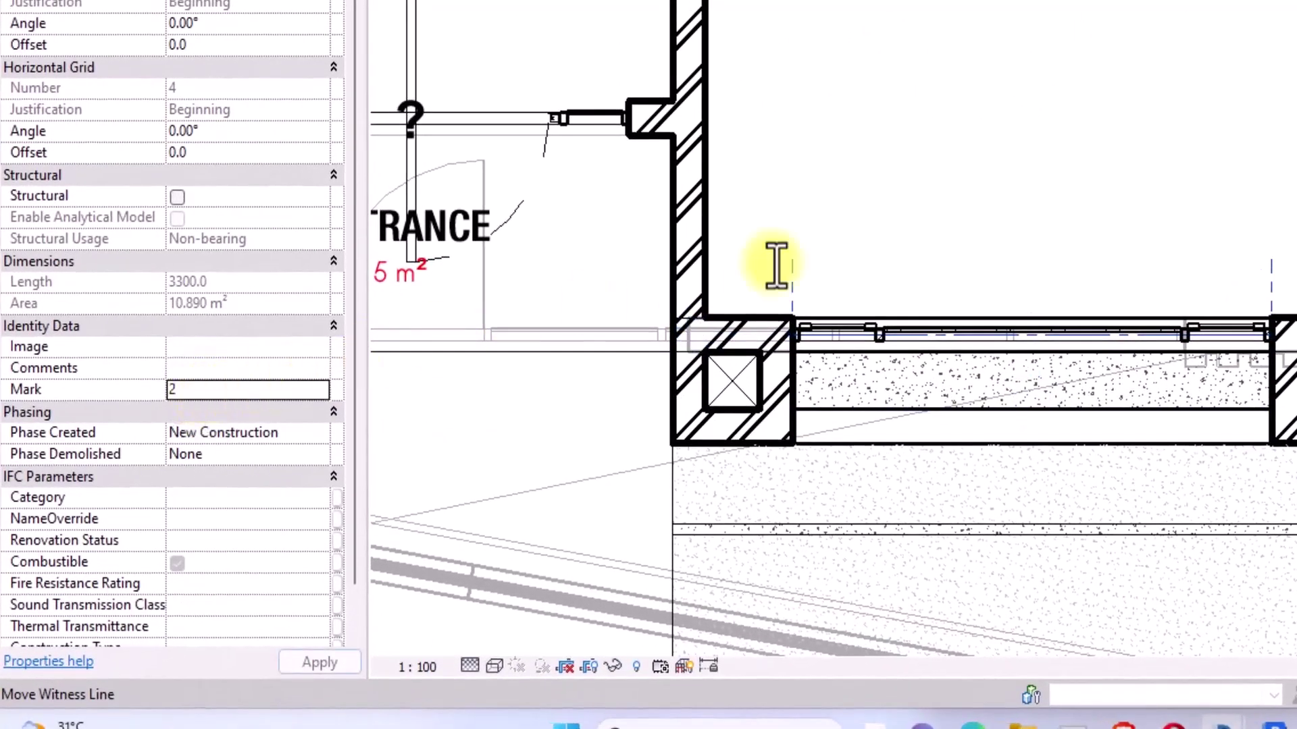
left_click(1084, 194)
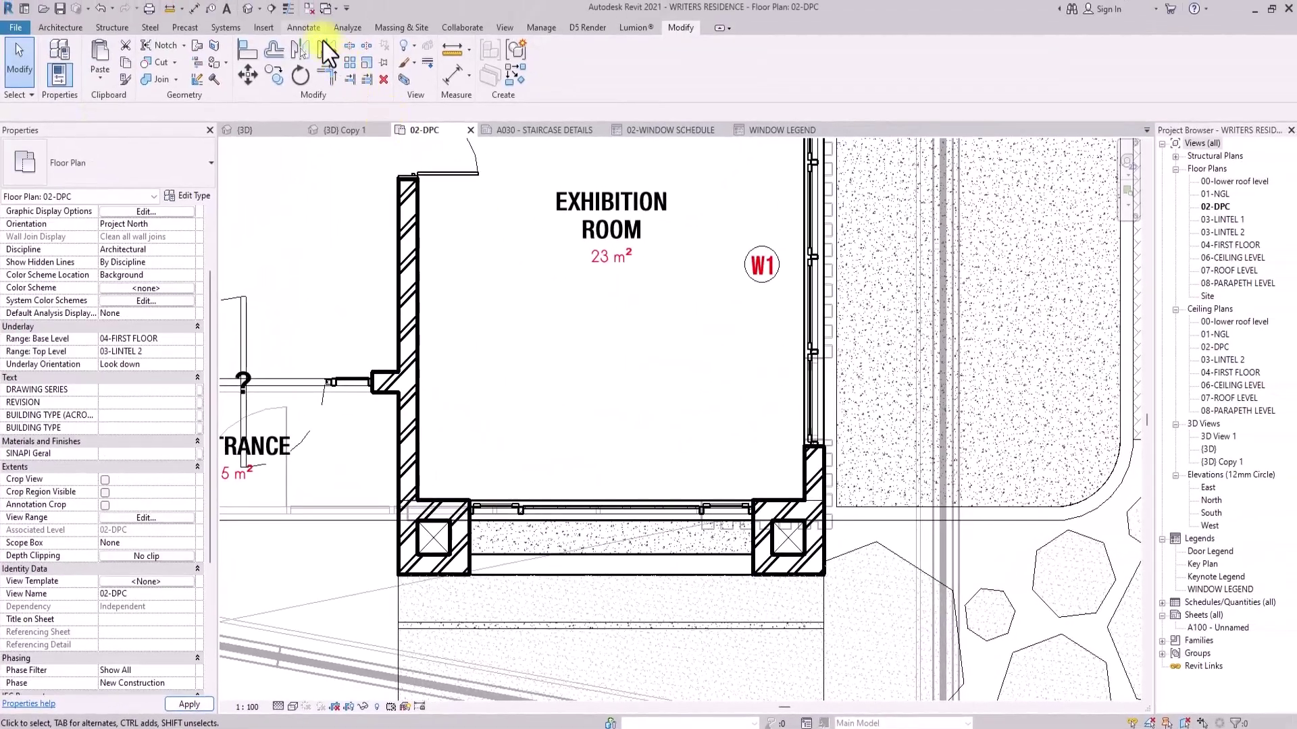
Tag the exhibition room's shorter curtain wall by category without a leader
left_click(310, 27)
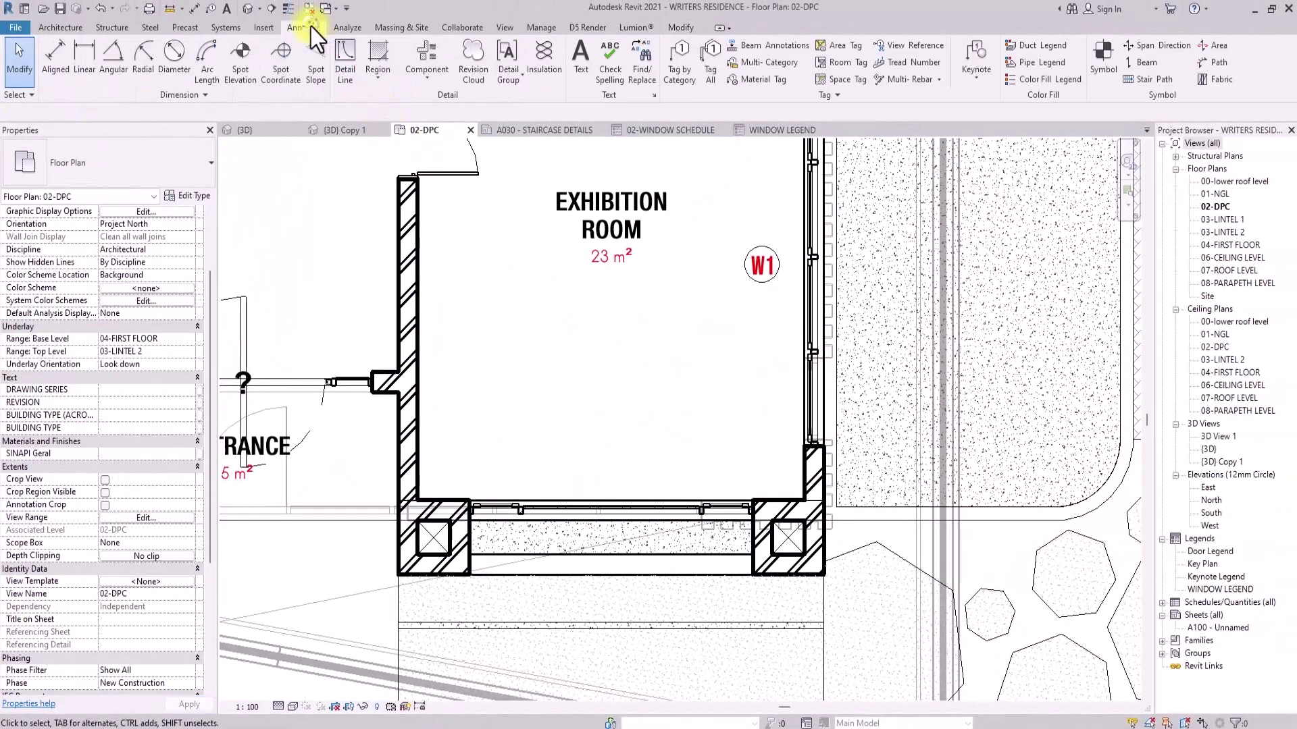
left_click(683, 74)
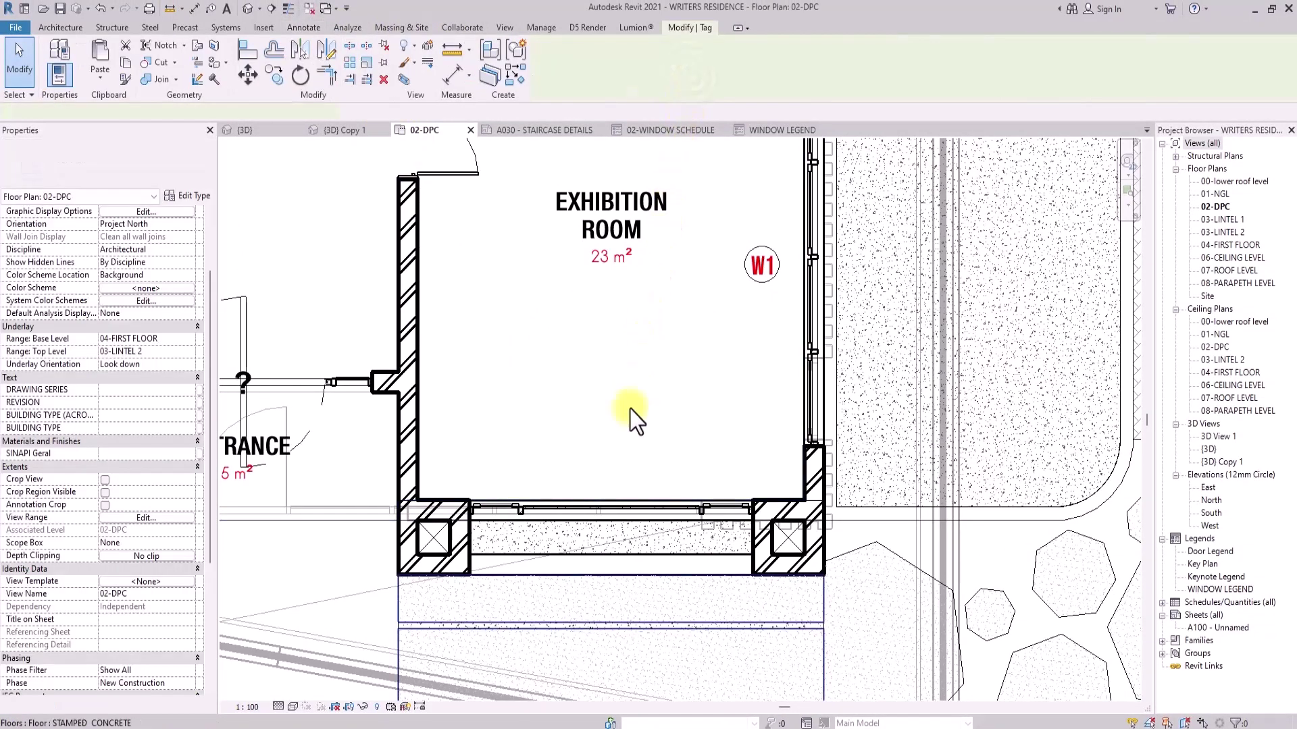
left_click(613, 505)
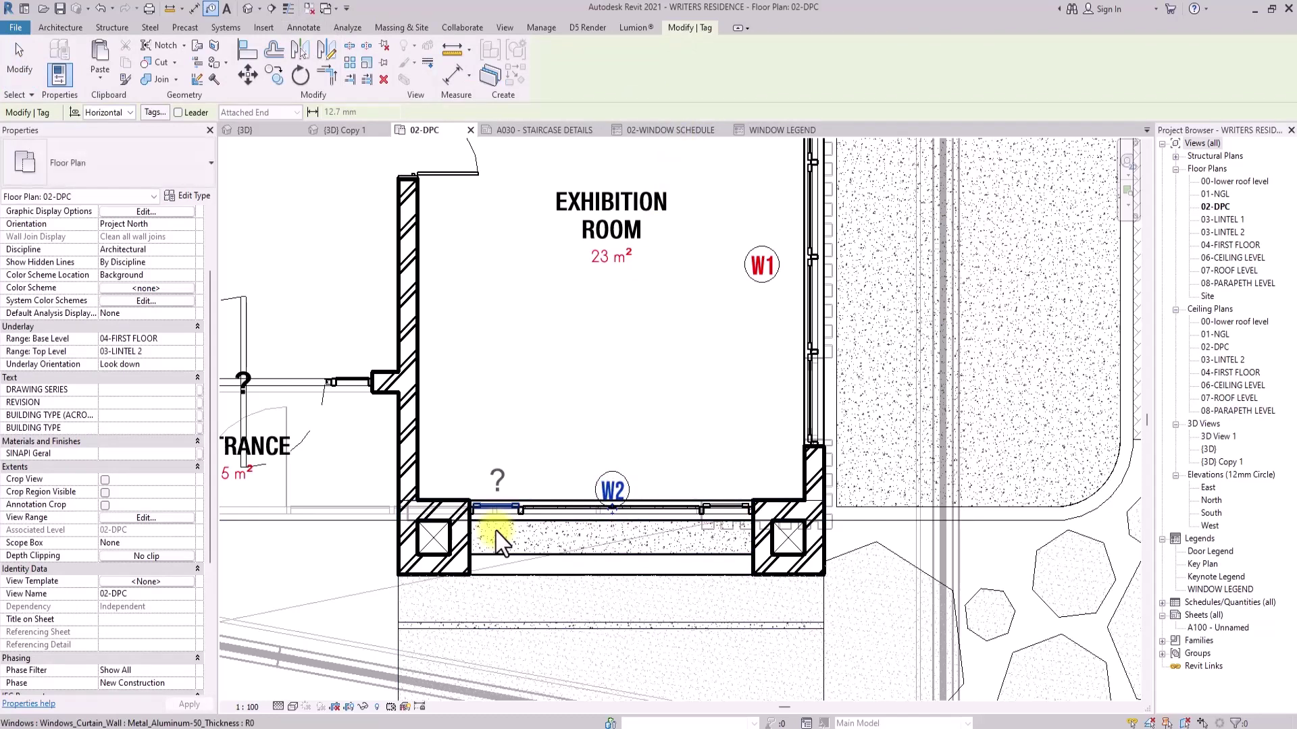
scroll(513, 502, "down", 3)
key("Escape")
scroll(616, 373, "up", 1)
middle_click_drag(616, 373, 617, 339)
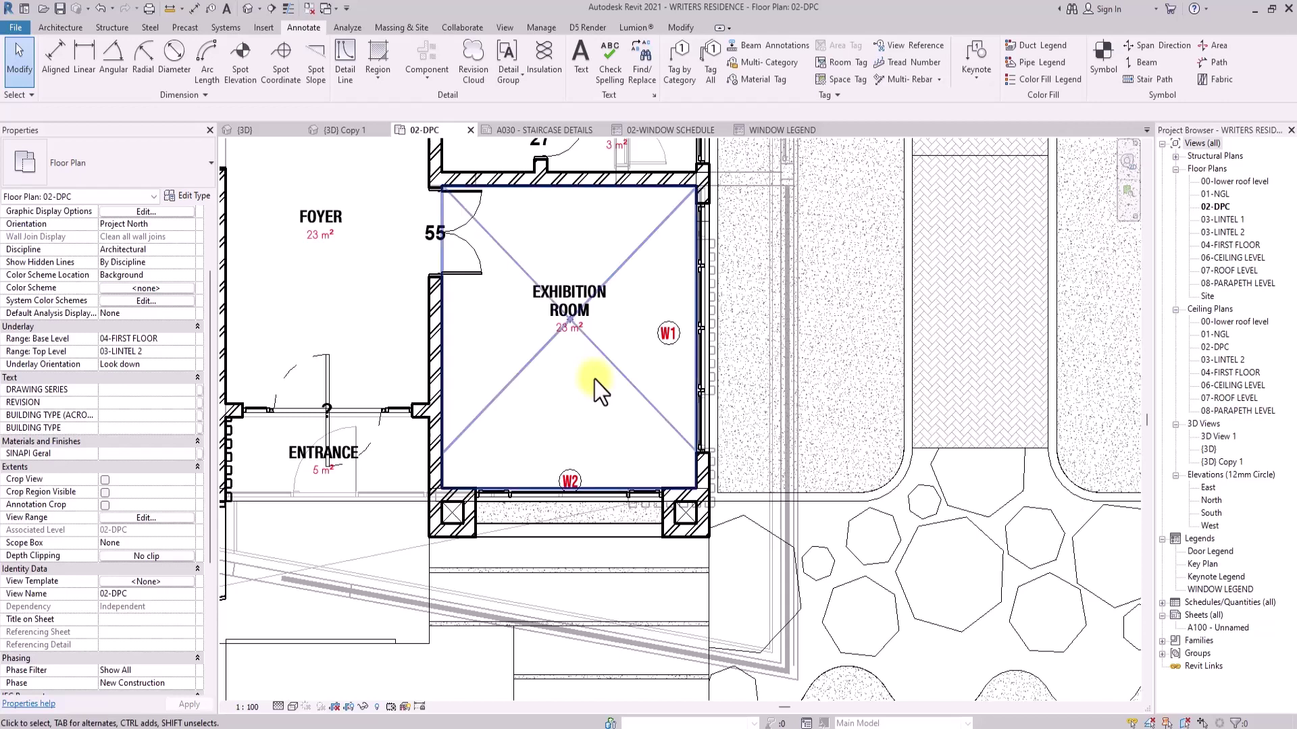
Review the WINDOW LEGEND view and place it as a viewport on sheet A100
double_click(1209, 589)
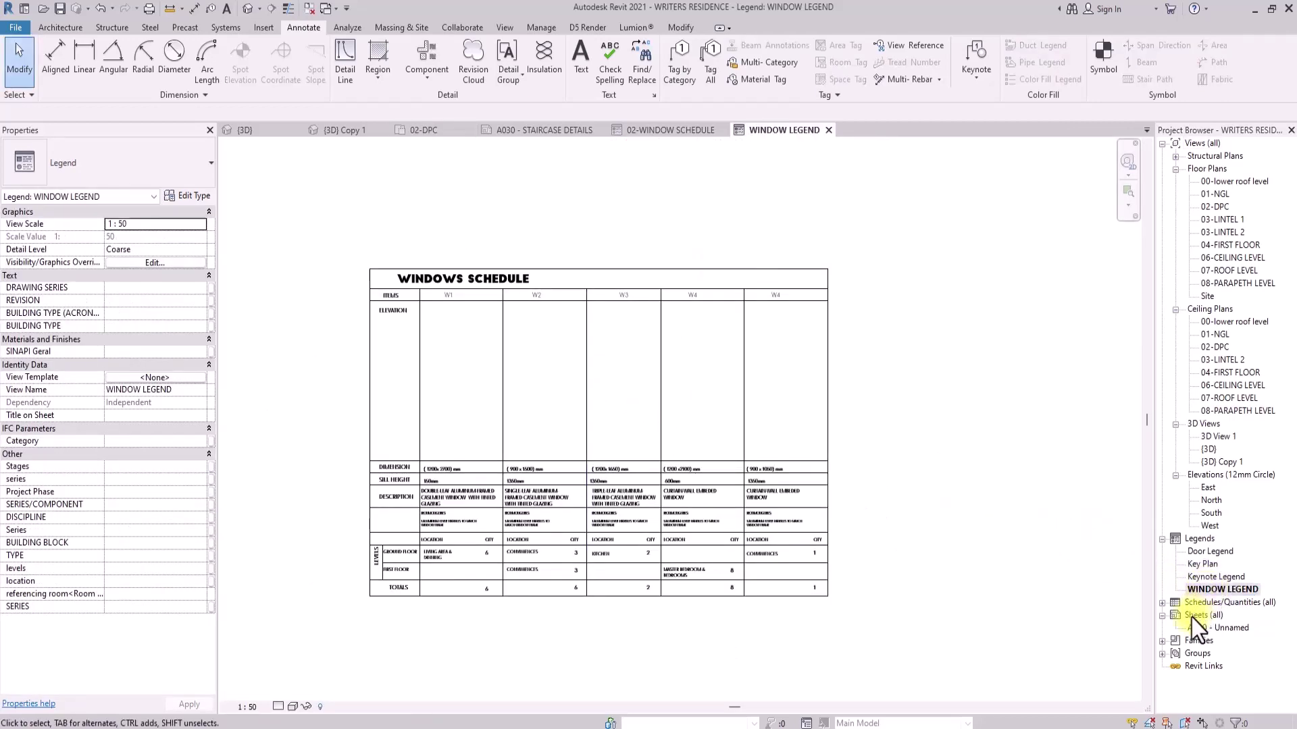
left_click(1191, 615)
left_click(1203, 628)
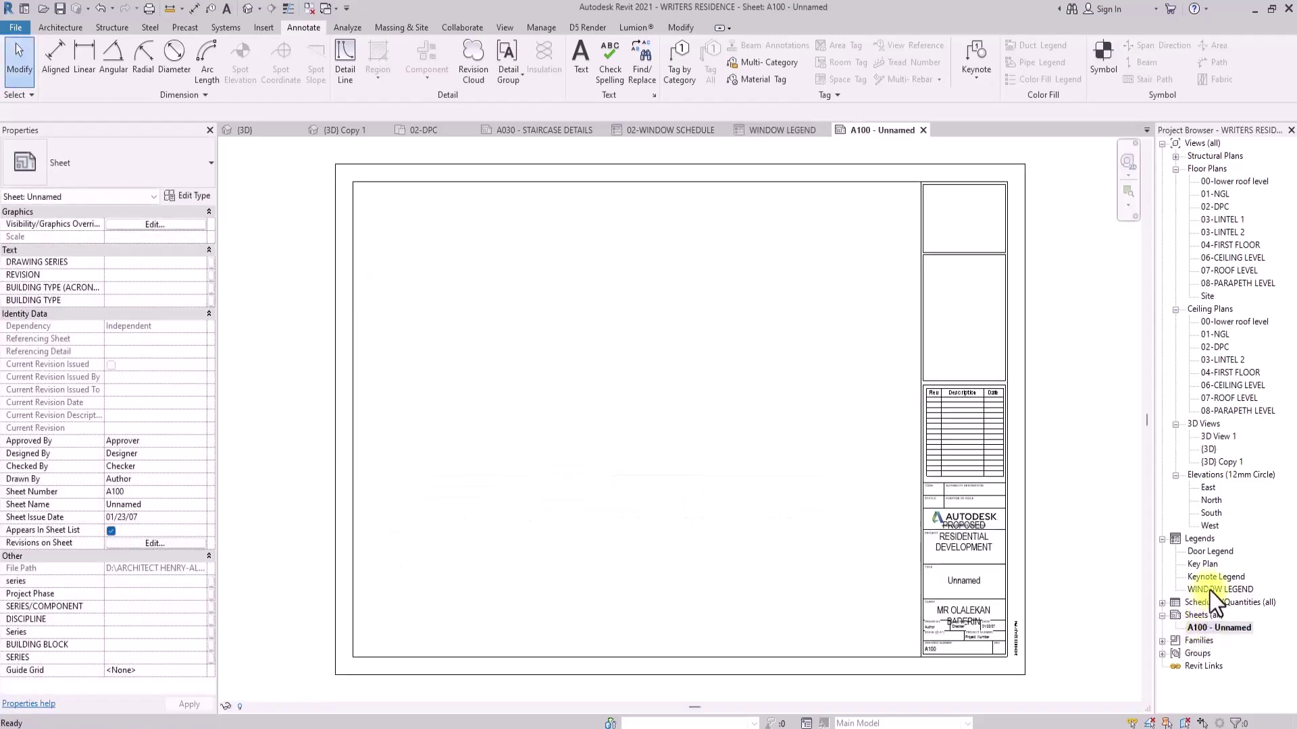
left_click_drag(1209, 590, 380, 383)
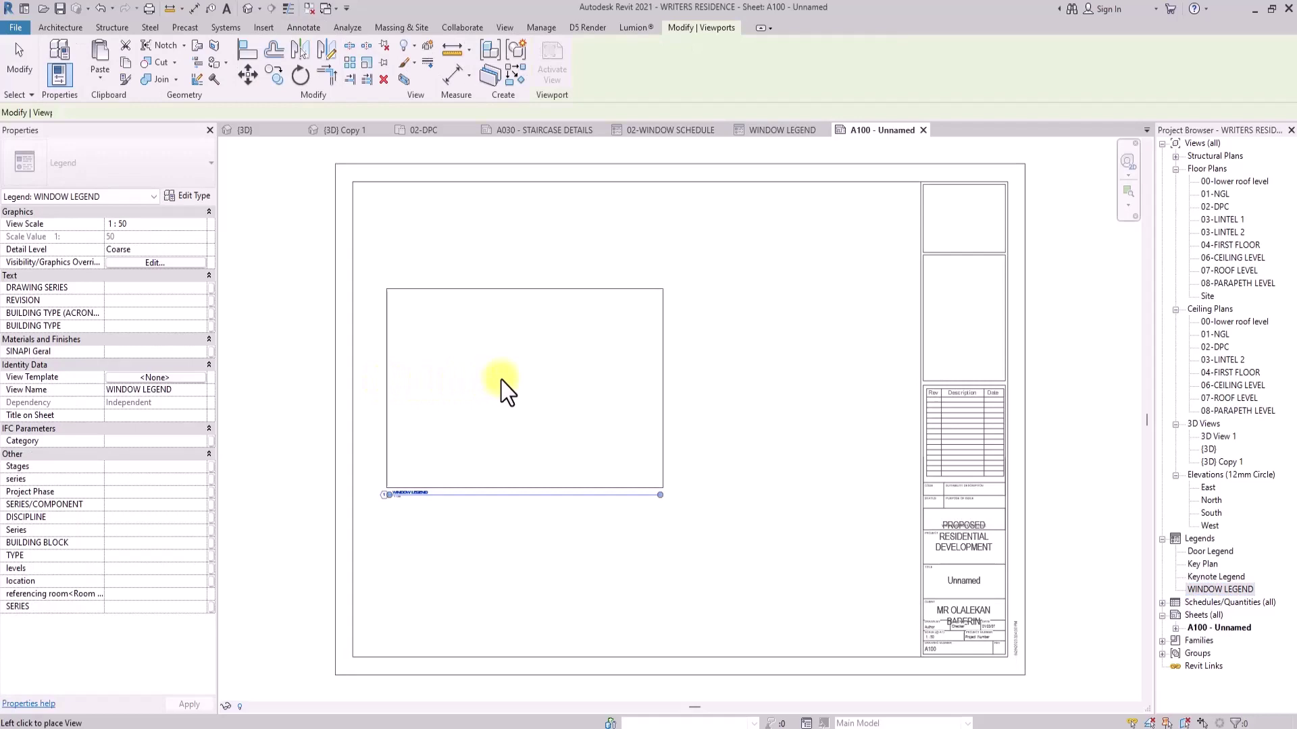
left_click(579, 378)
scroll(480, 382, "up", 3)
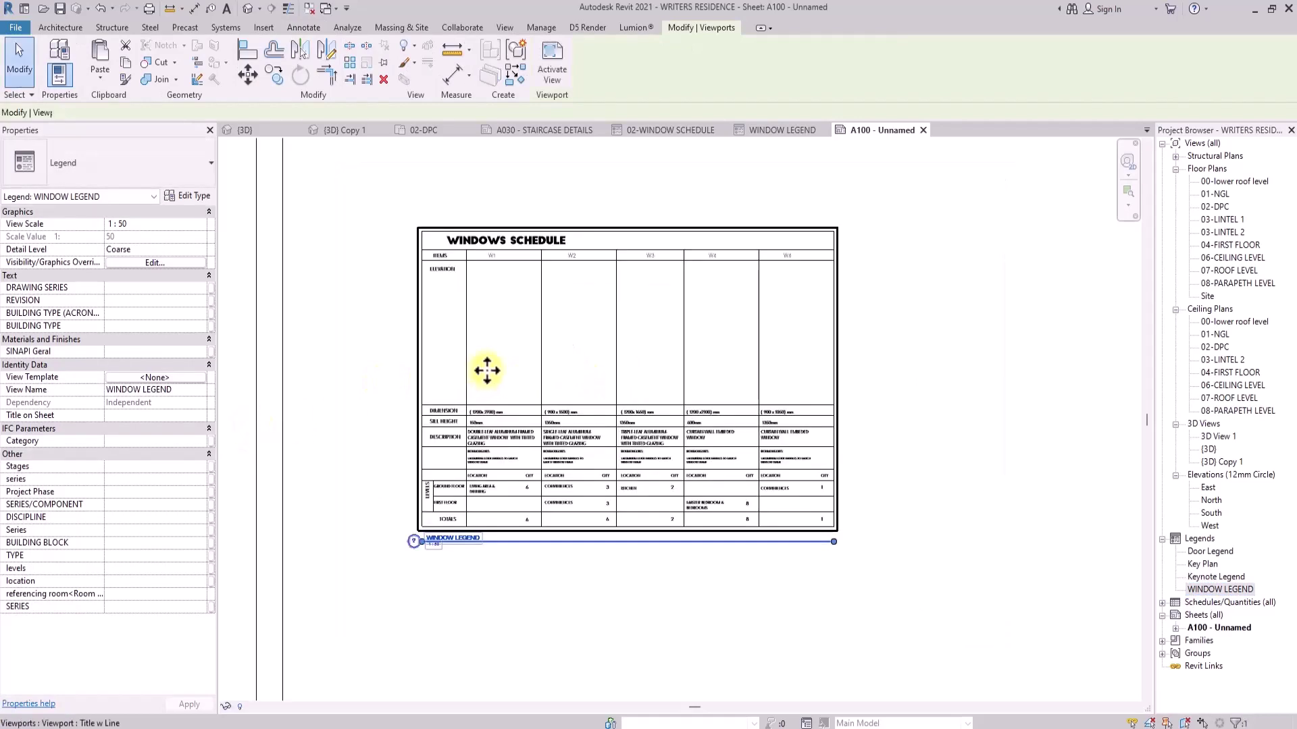
Try to place a legend component of Windows_Sgl_Plain 1810x910mm in front elevation within the WINDOW LEGEND viewport
double_click(505, 360)
scroll(506, 358, "up", 5)
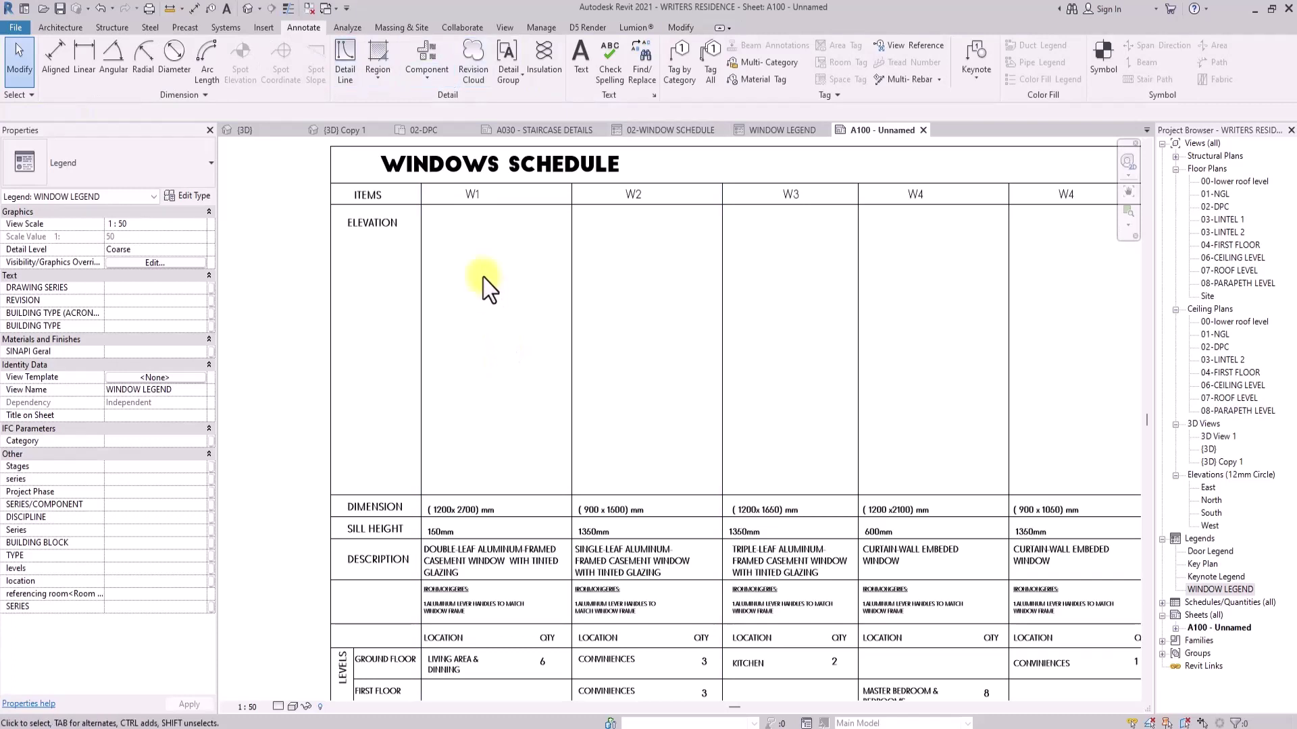
left_click(428, 84)
left_click(440, 158)
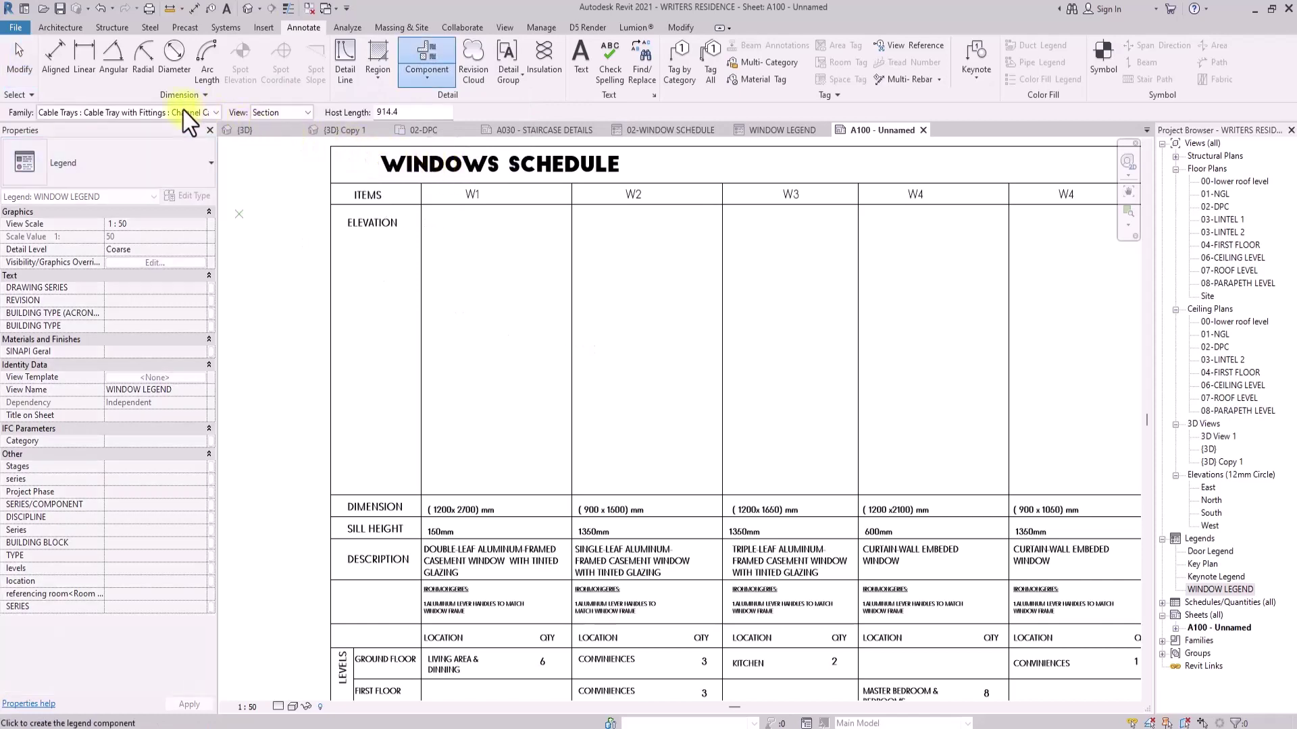
left_click(183, 111)
scroll(179, 132, "down", 20)
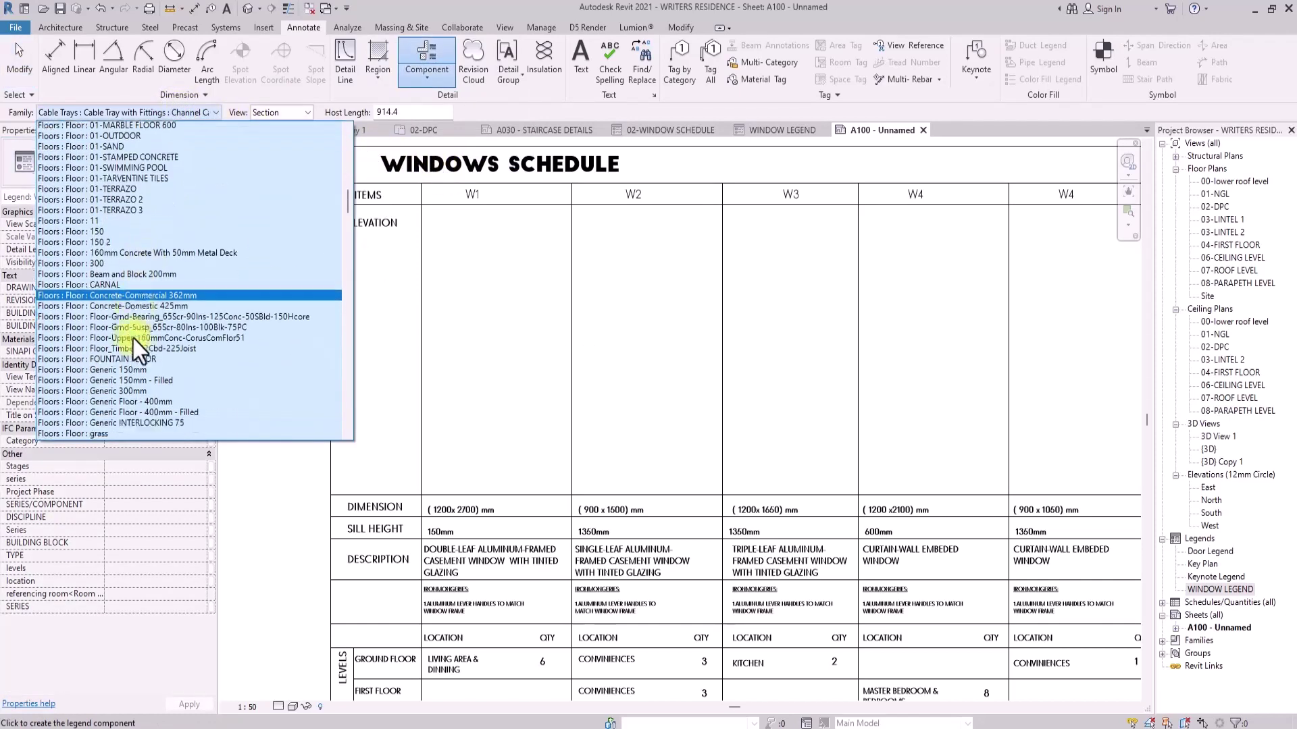
scroll(127, 363, "down", 10)
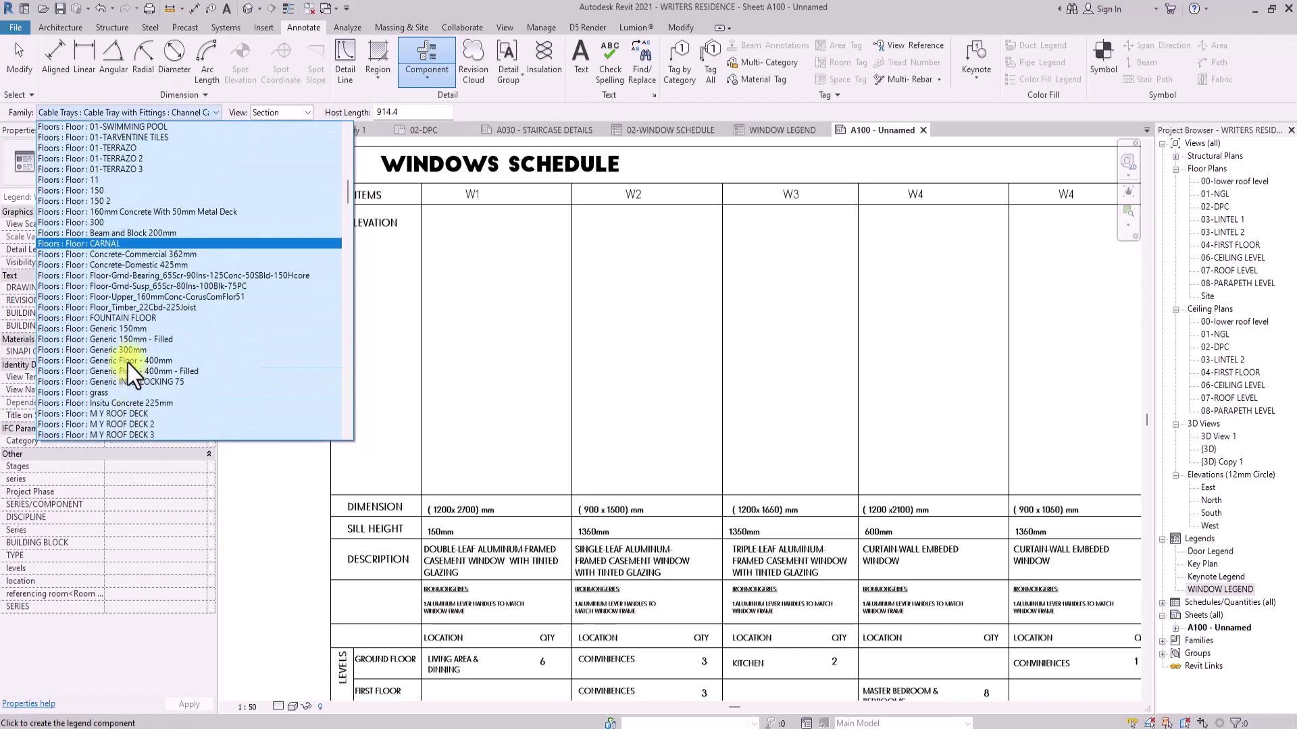
scroll(339, 319, "down", 20)
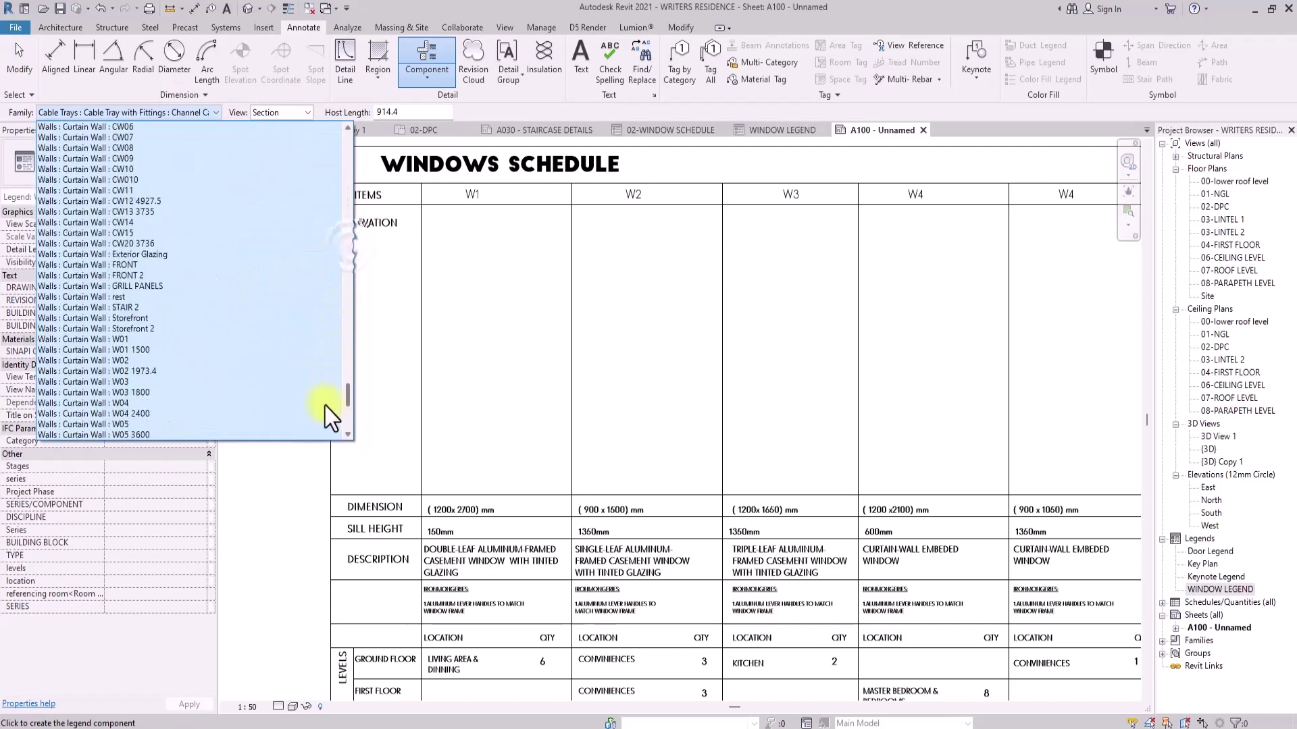
left_click(156, 425)
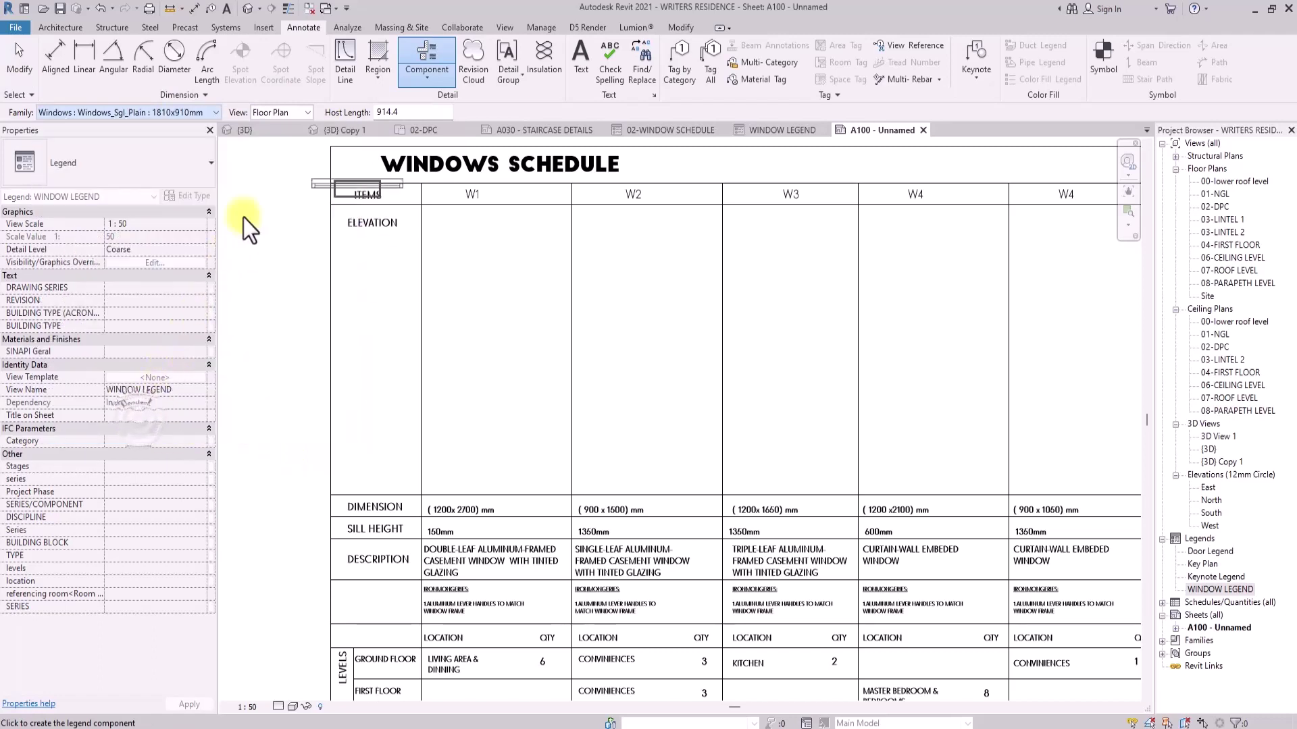
left_click(297, 113)
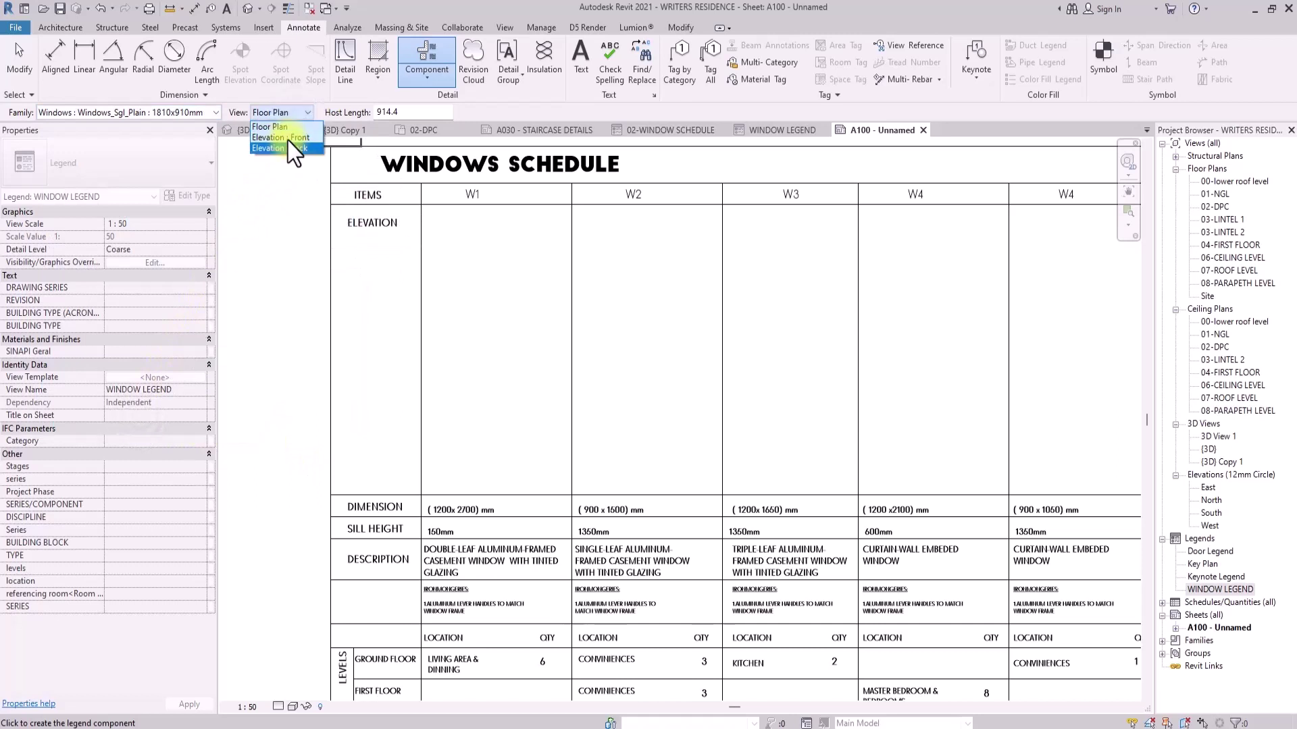
left_click(288, 138)
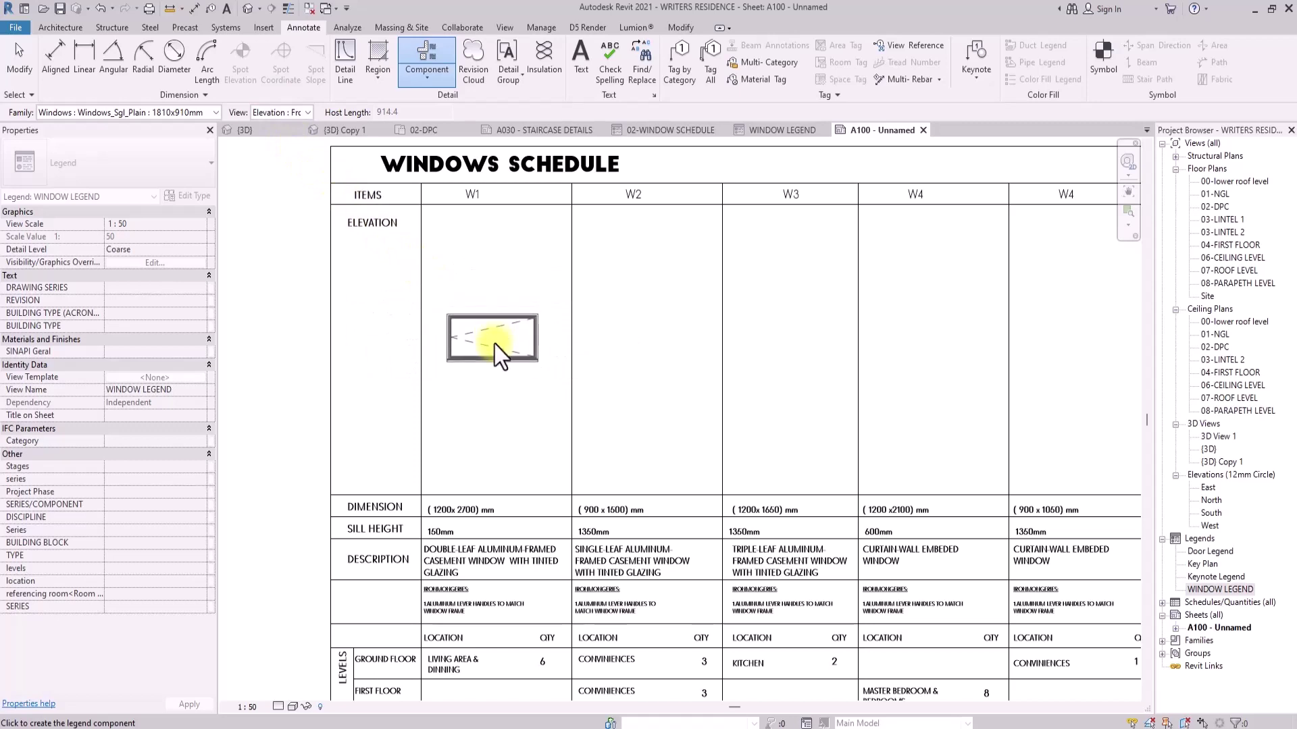
scroll(494, 343, "down", 5)
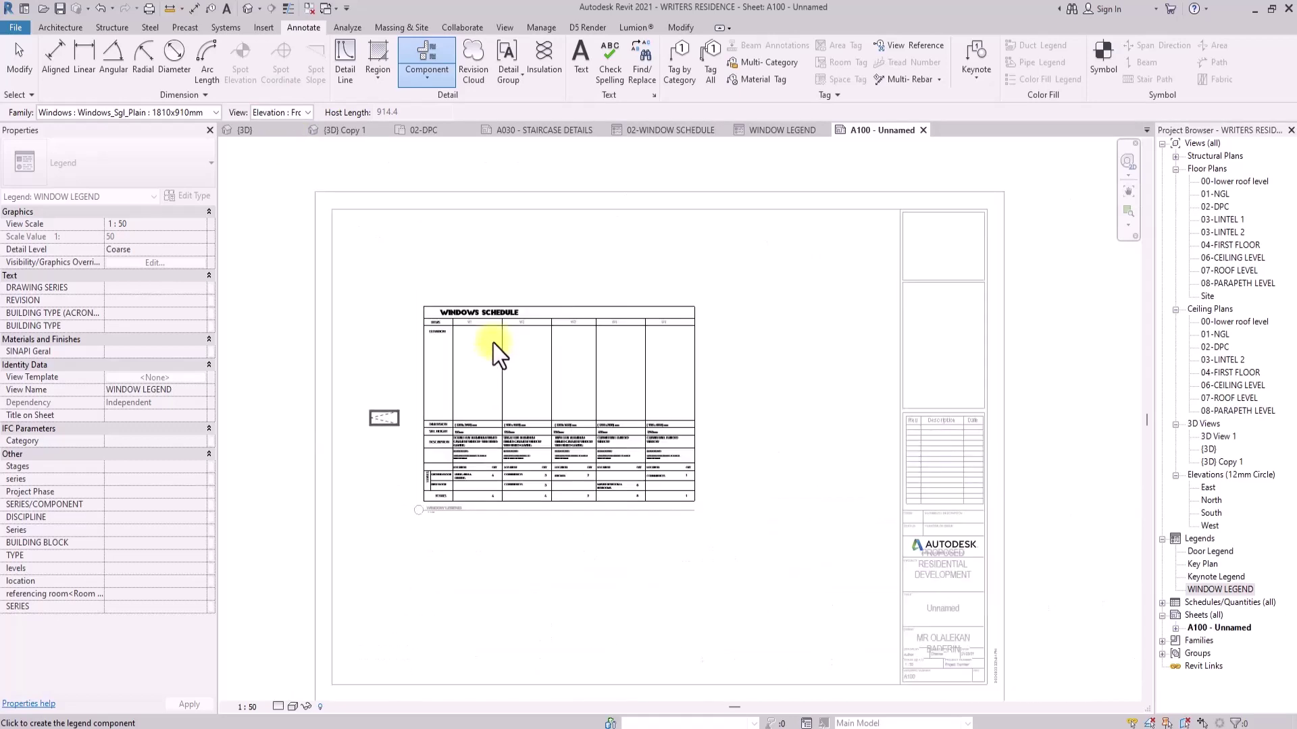
scroll(492, 343, "down", 3)
left_click(378, 262)
key("Escape")
scroll(378, 262, "up", 6)
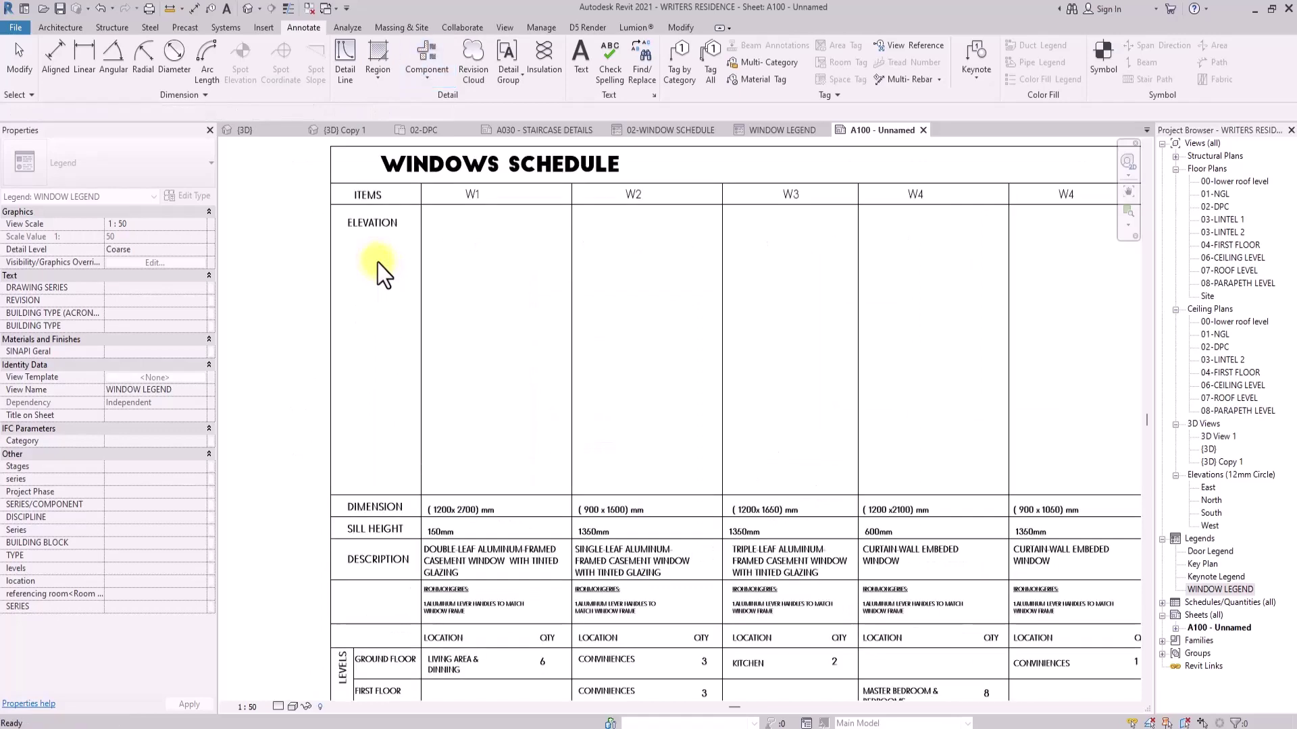
scroll(574, 229, "down", 6)
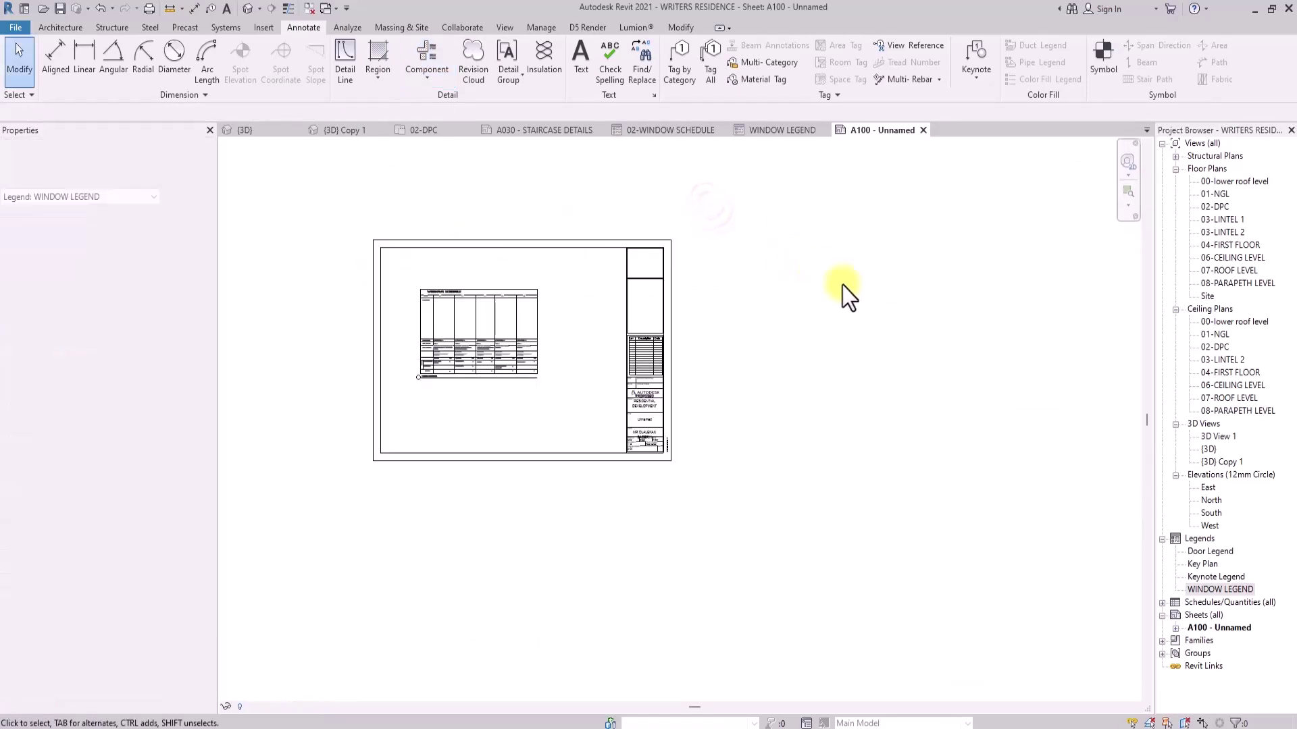
Open the North, South and East elevations to view the windows on each facade
left_click(1210, 501)
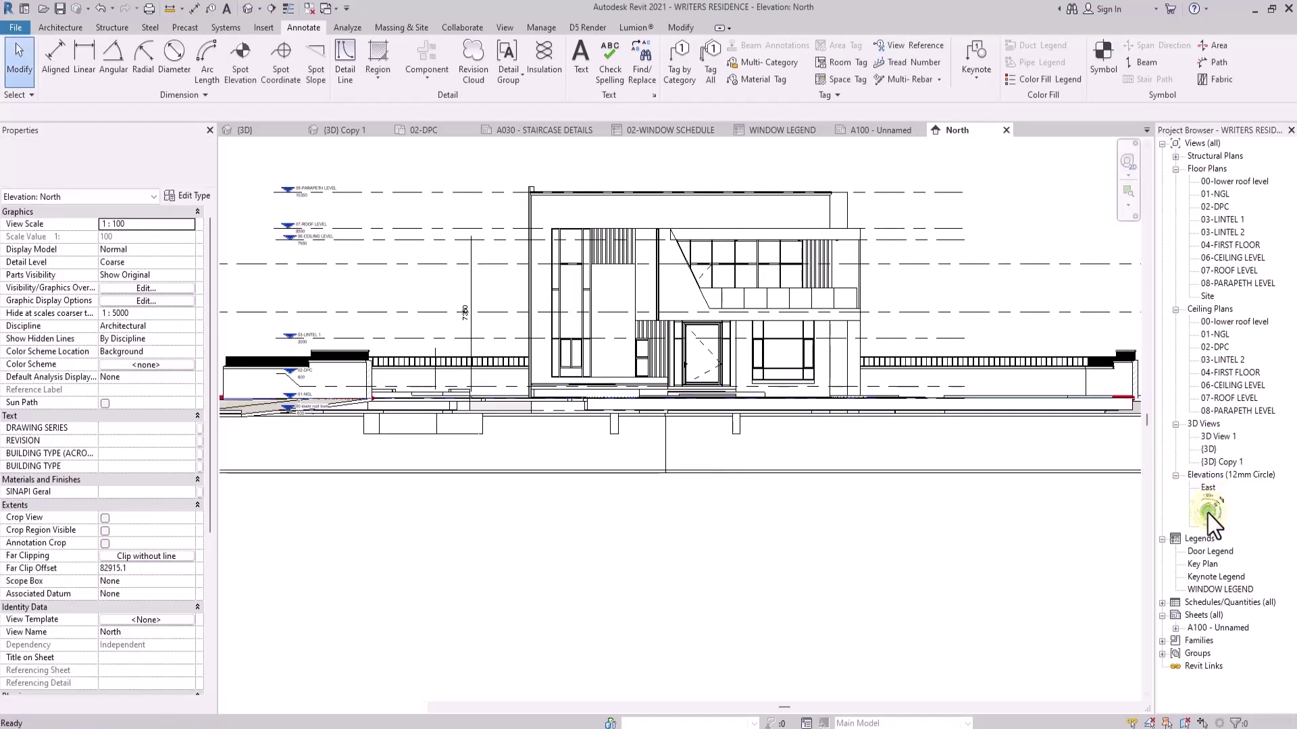
double_click(1208, 513)
left_click(1212, 492)
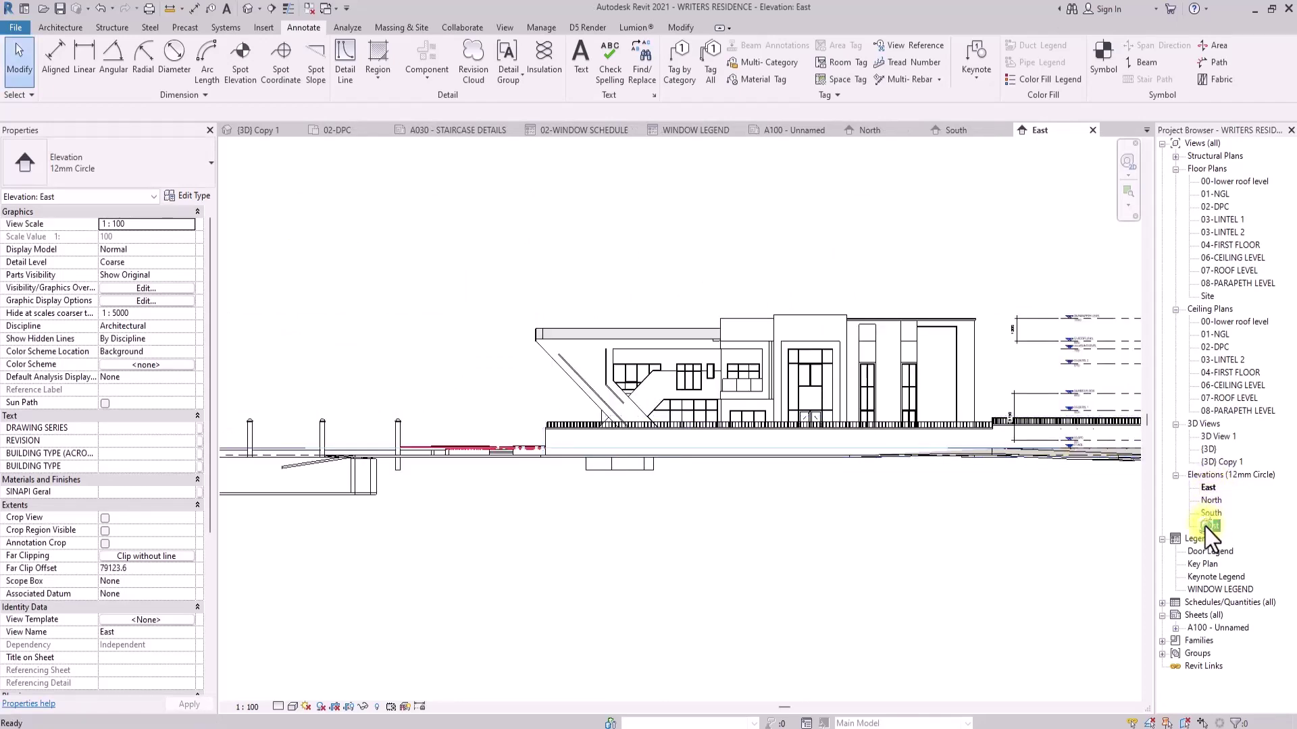
Open the West elevation and hide the boundary fence model group that covers the ground-floor windows
double_click(1206, 526)
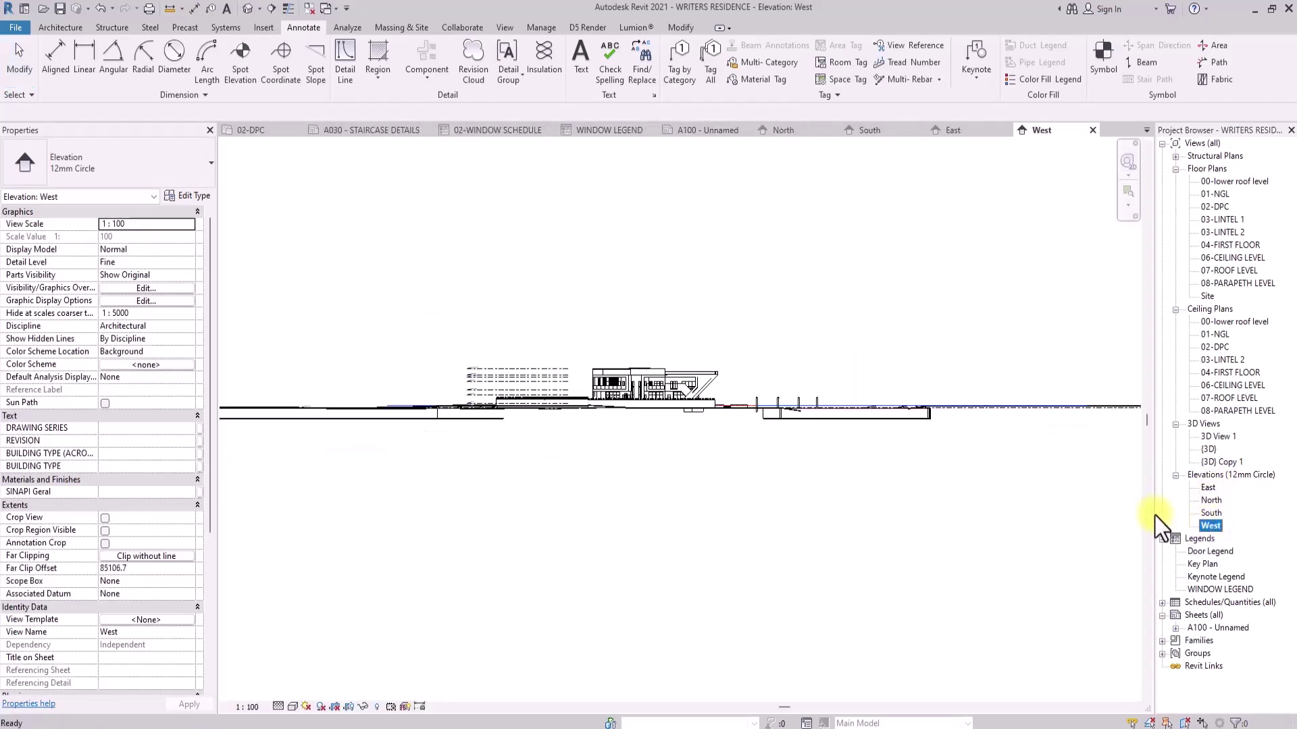
scroll(626, 400, "up", 5)
left_click(520, 374)
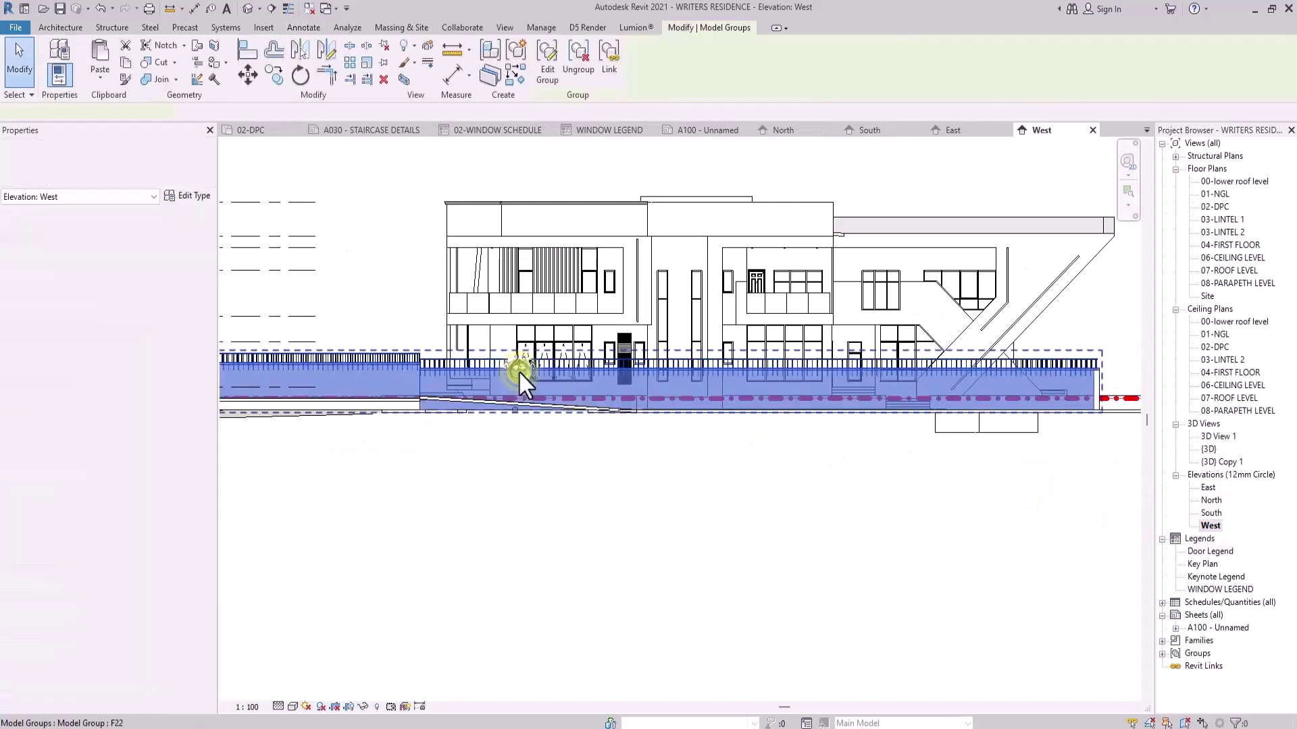
scroll(527, 368, "up", 2)
right_click(537, 358)
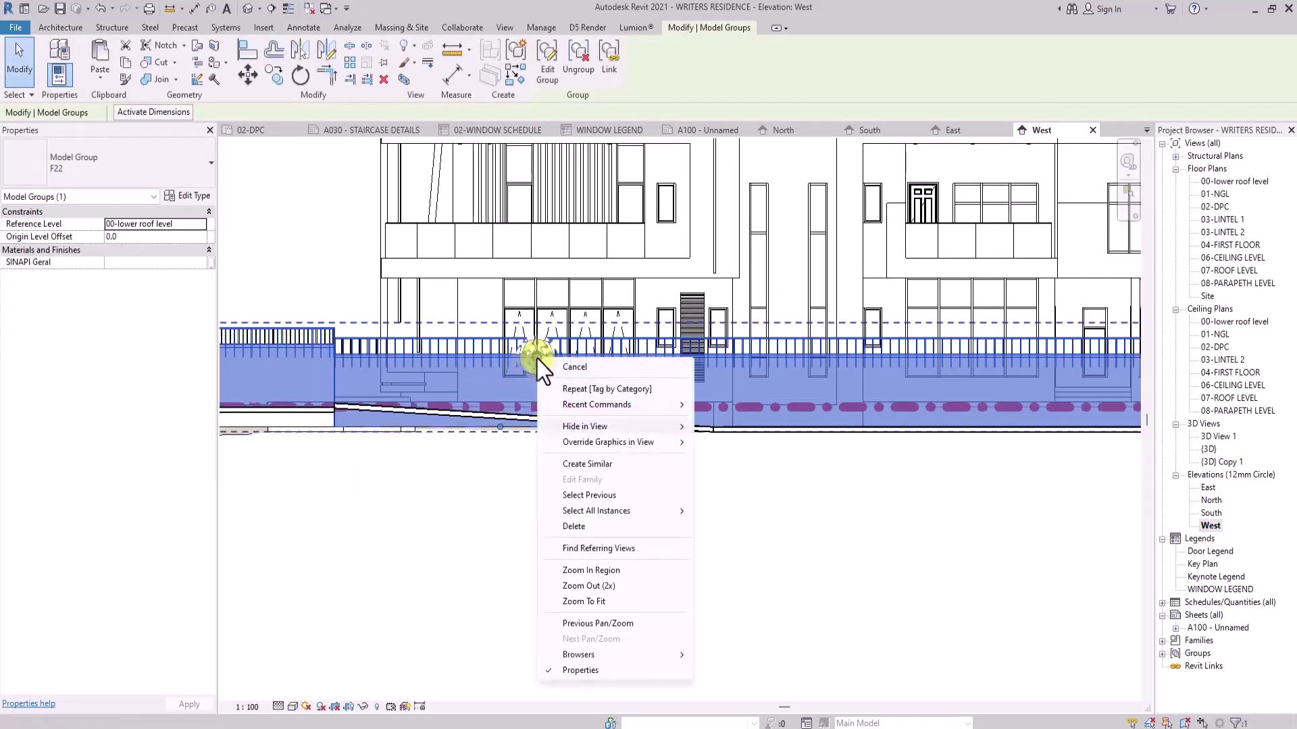
mouse_move(651, 426)
left_click(751, 428)
Create a sketched rectangular callout tightly around the four-panel ground-floor curtain wall window in the West elevation
scroll(751, 428, "up", 3)
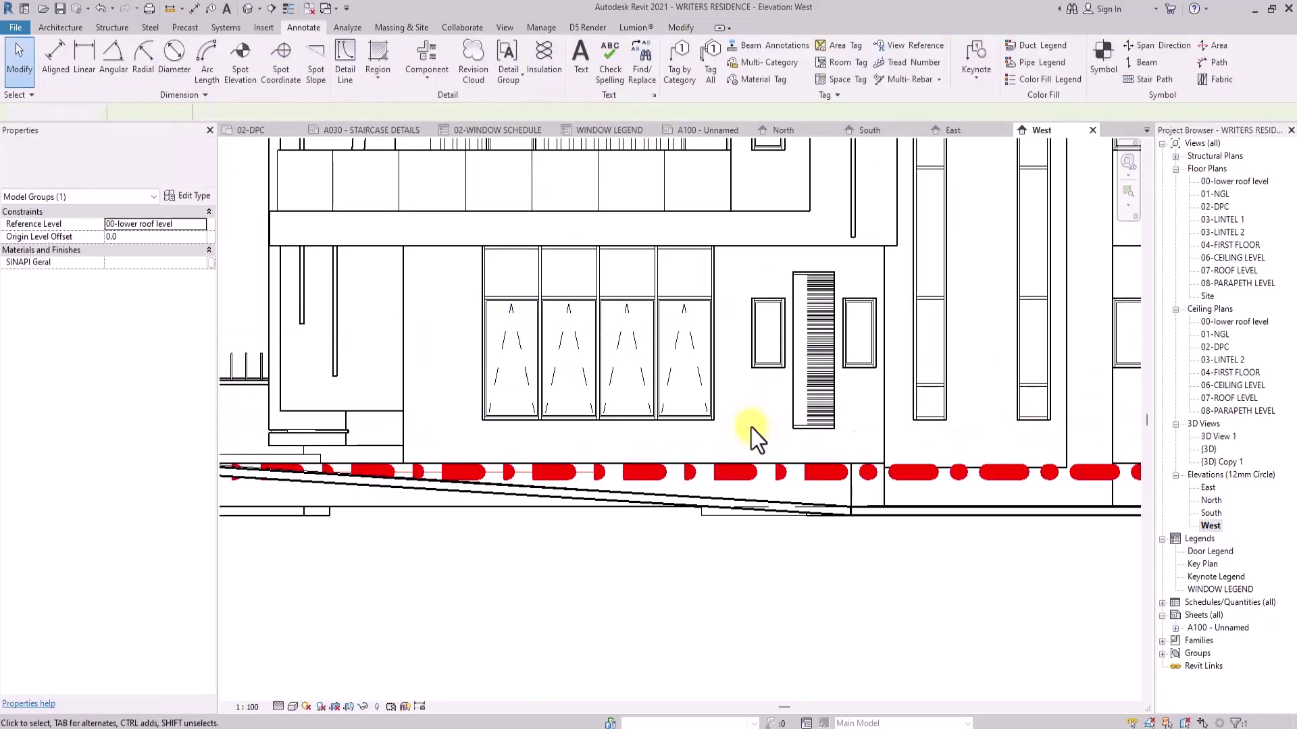
scroll(751, 427, "up", 4)
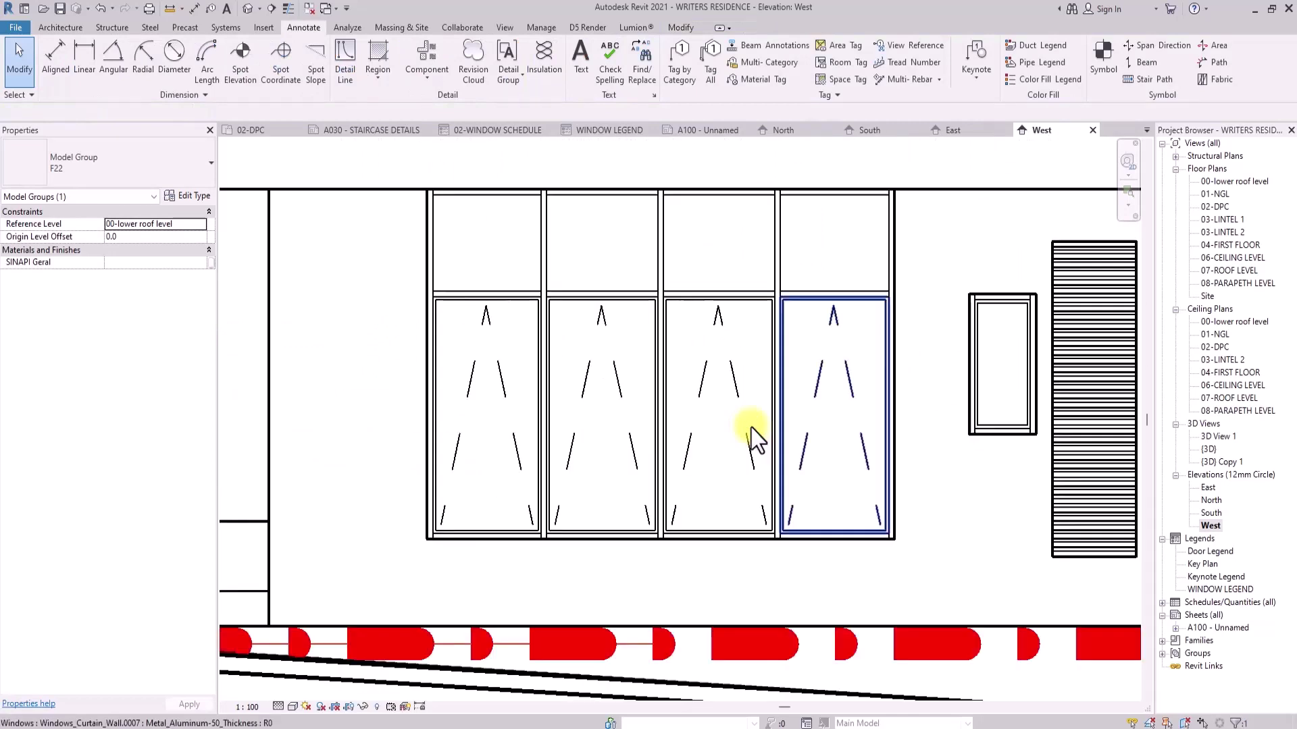
scroll(750, 427, "down", 3)
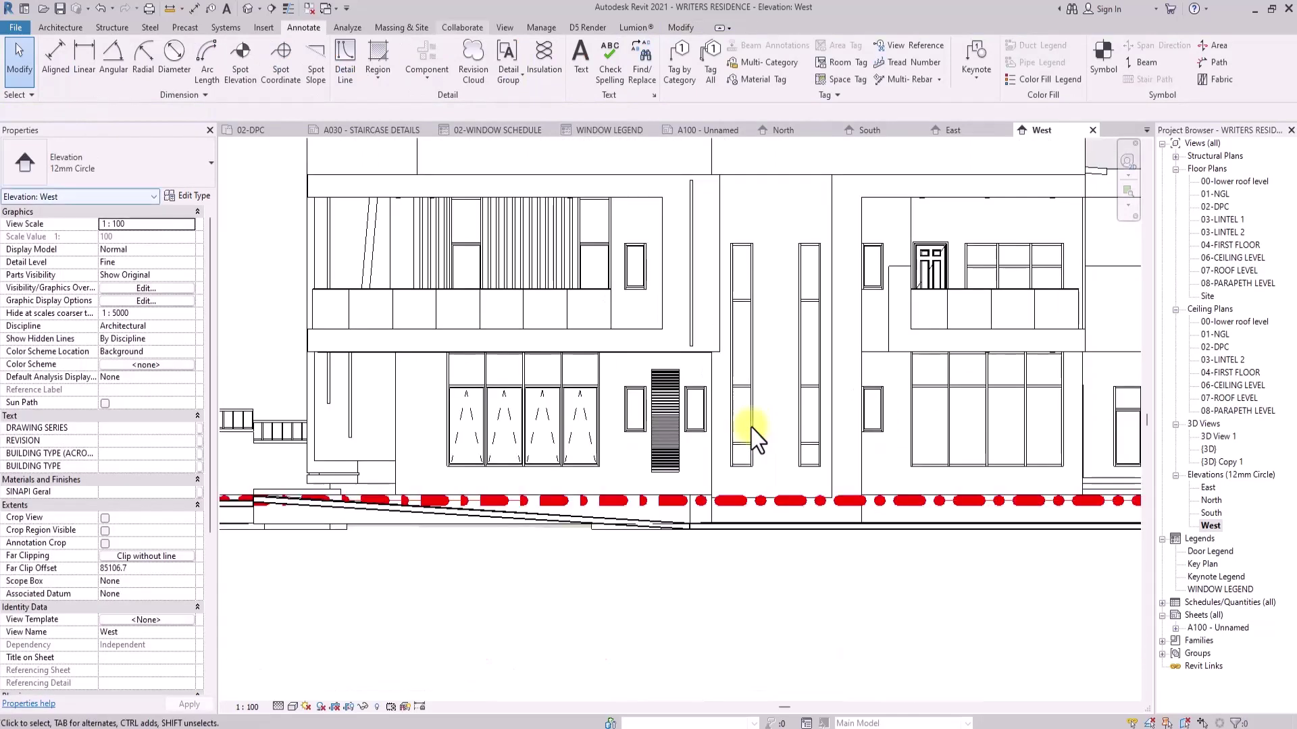
scroll(456, 334, "up", 3)
scroll(455, 333, "down", 4)
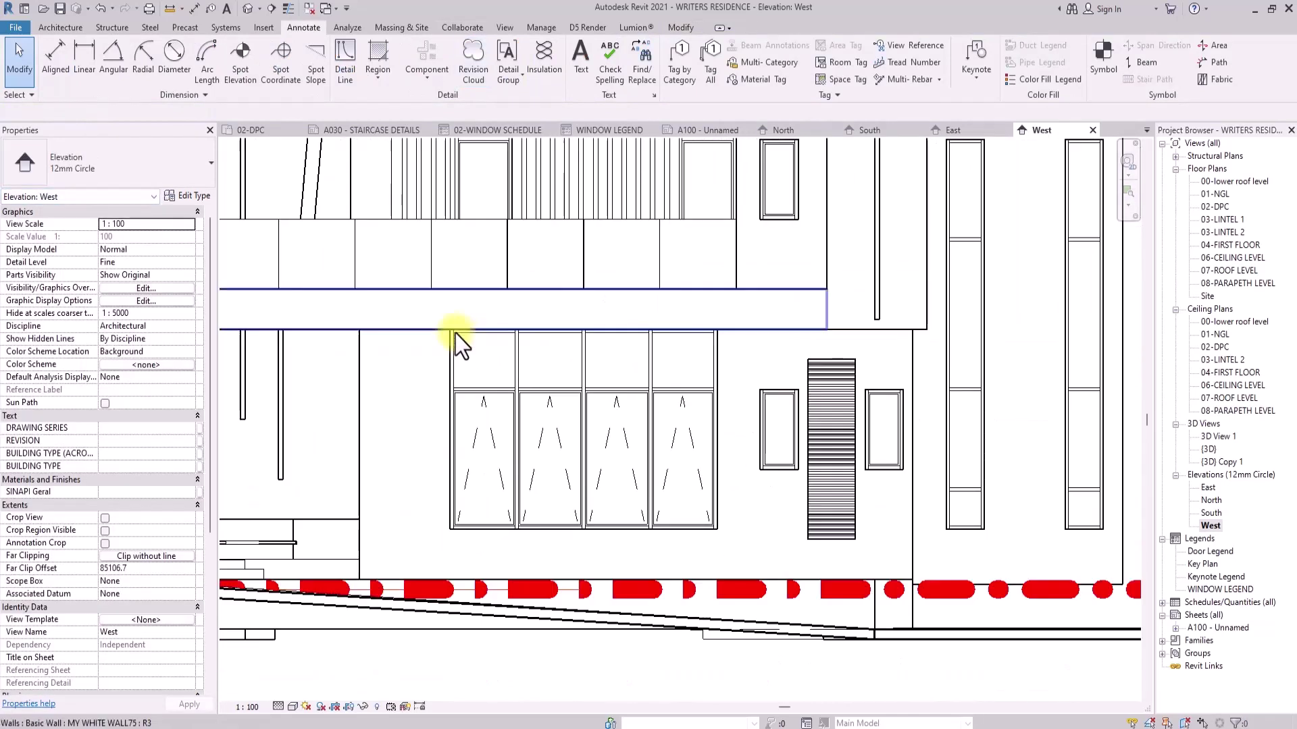
scroll(455, 333, "up", 1)
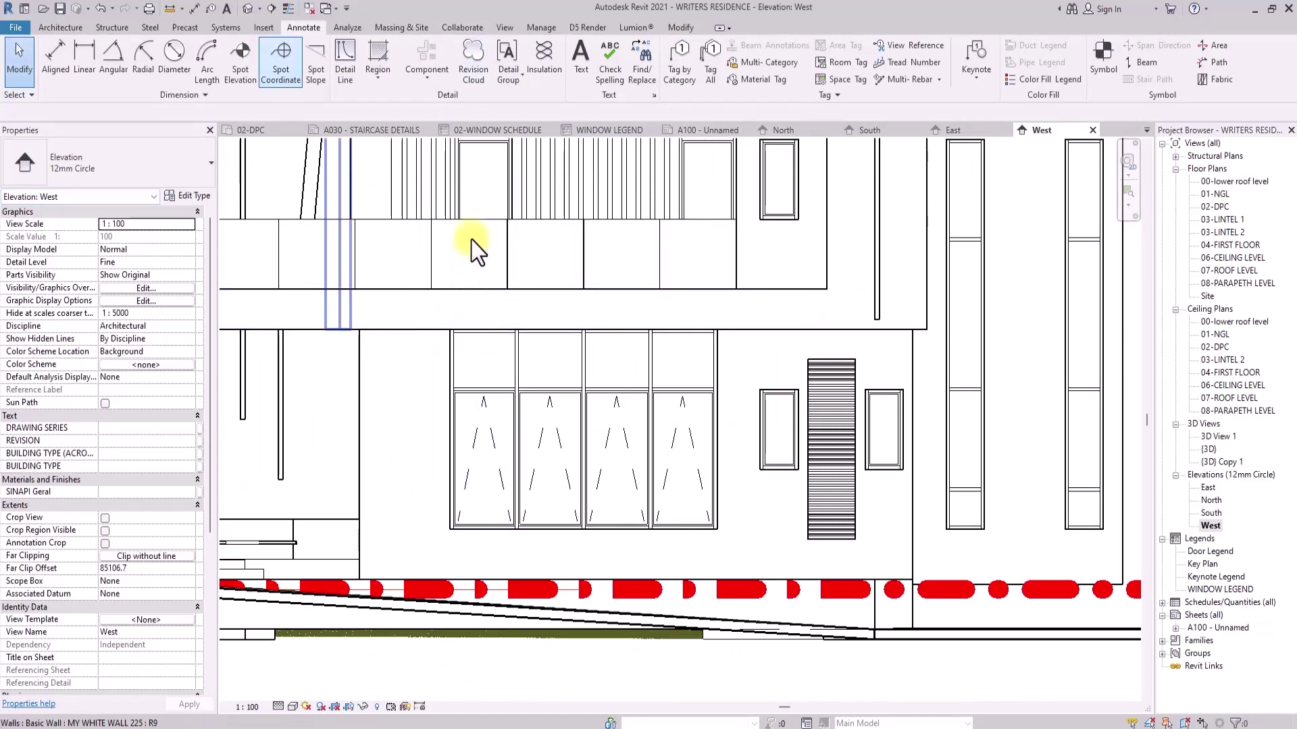
left_click(506, 28)
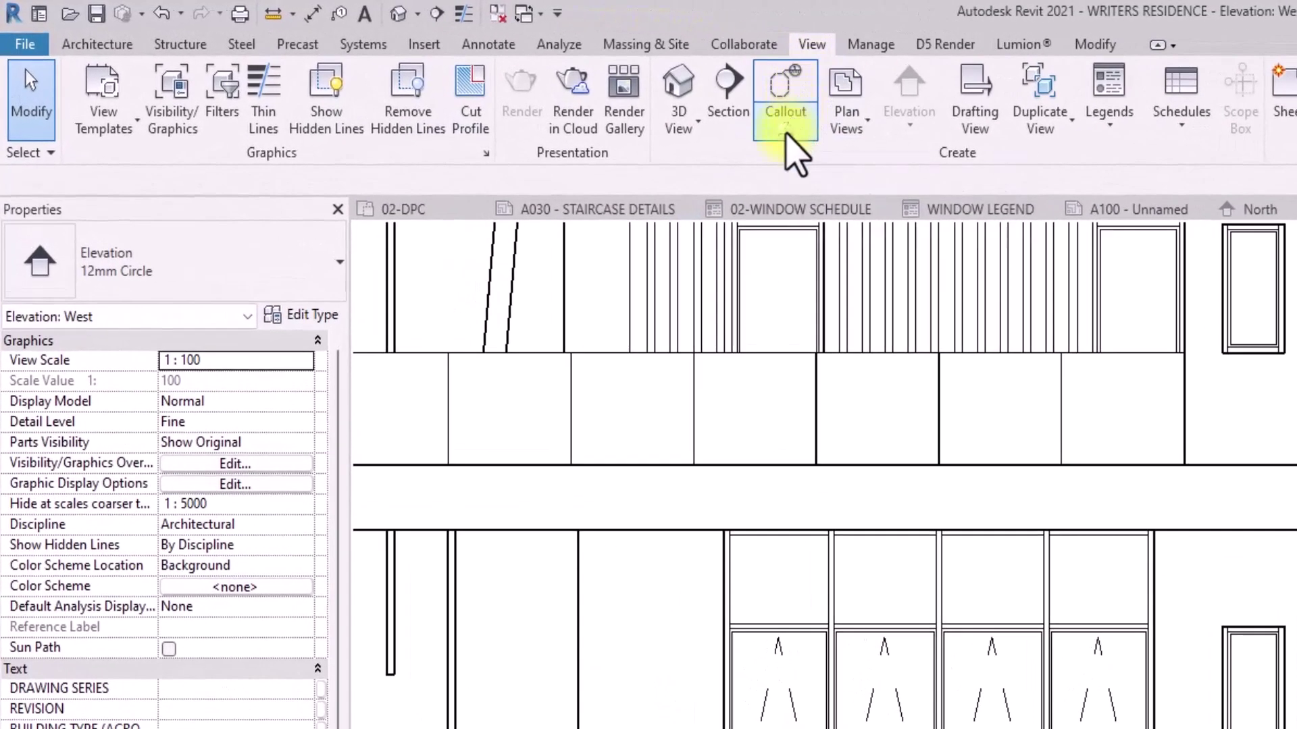
left_click(786, 133)
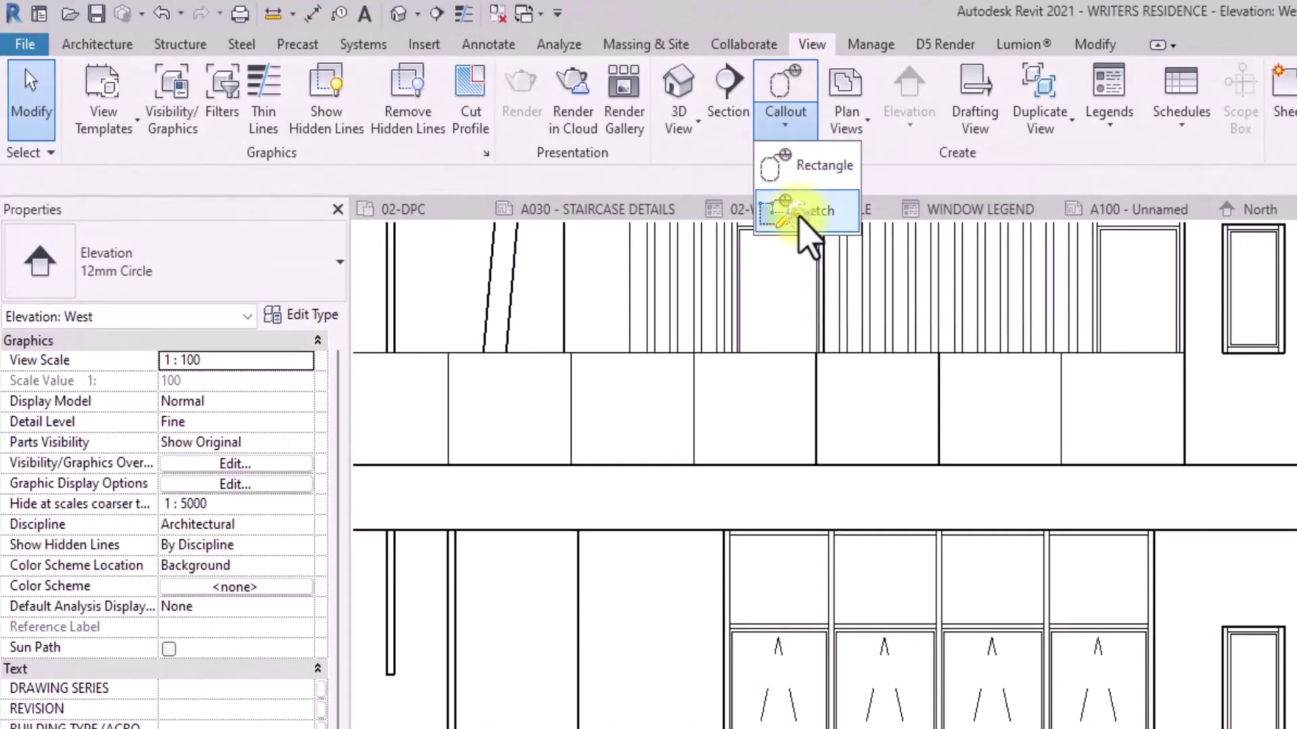
left_click(788, 203)
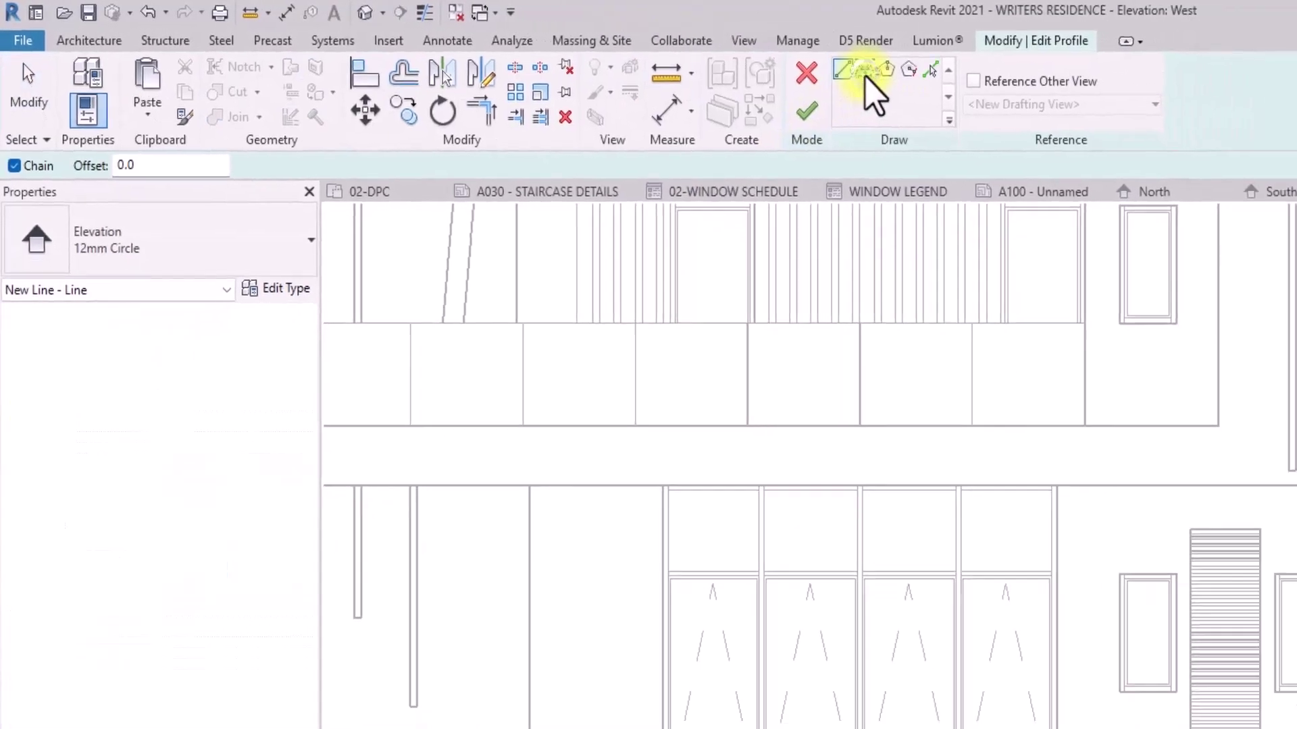
left_click(867, 69)
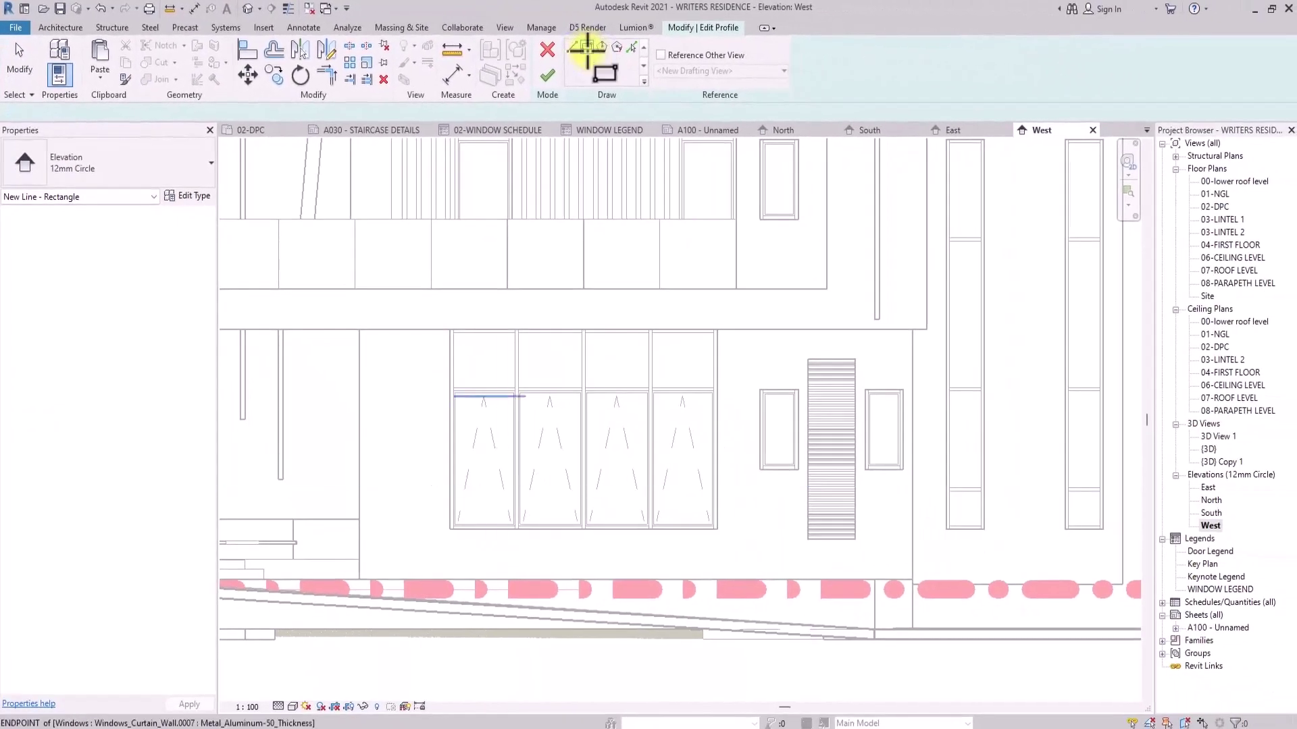
scroll(669, 391, "up", 4)
left_click(457, 252)
scroll(473, 298, "down", 4)
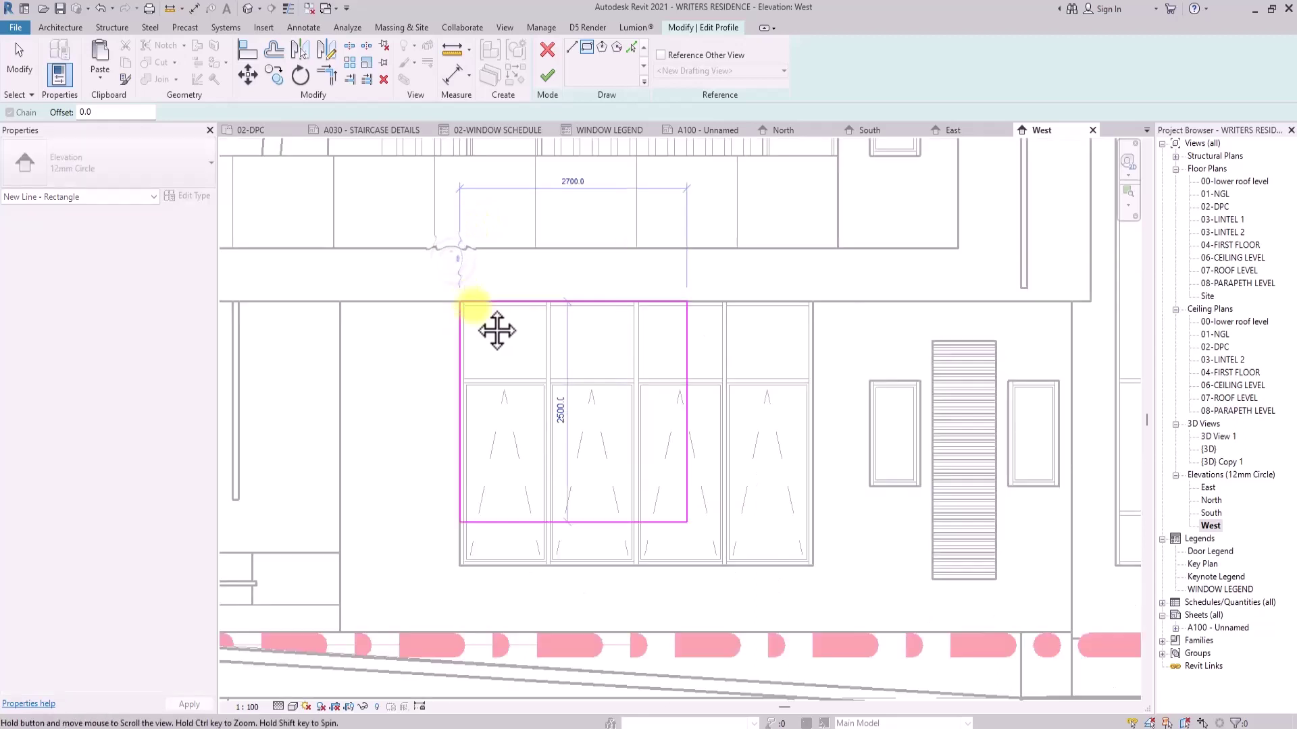
scroll(824, 492, "up", 4)
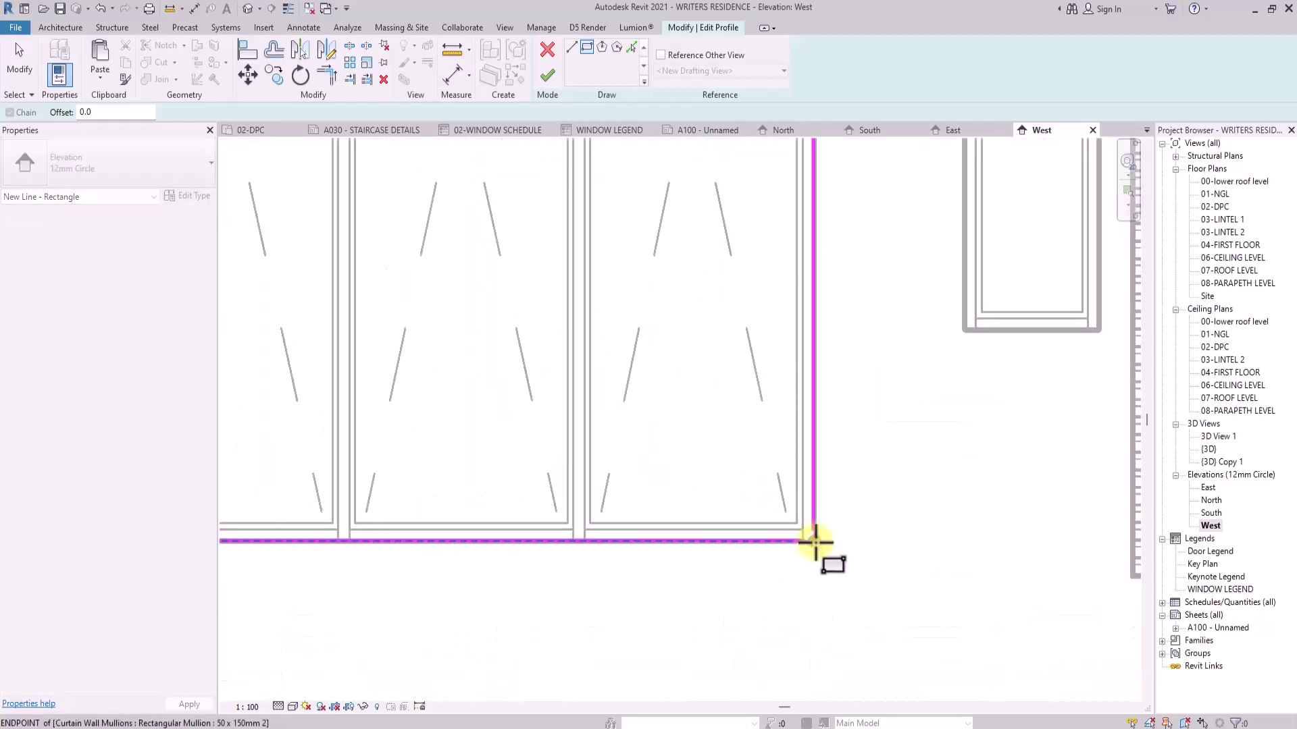
left_click(815, 542)
scroll(817, 540, "down", 5)
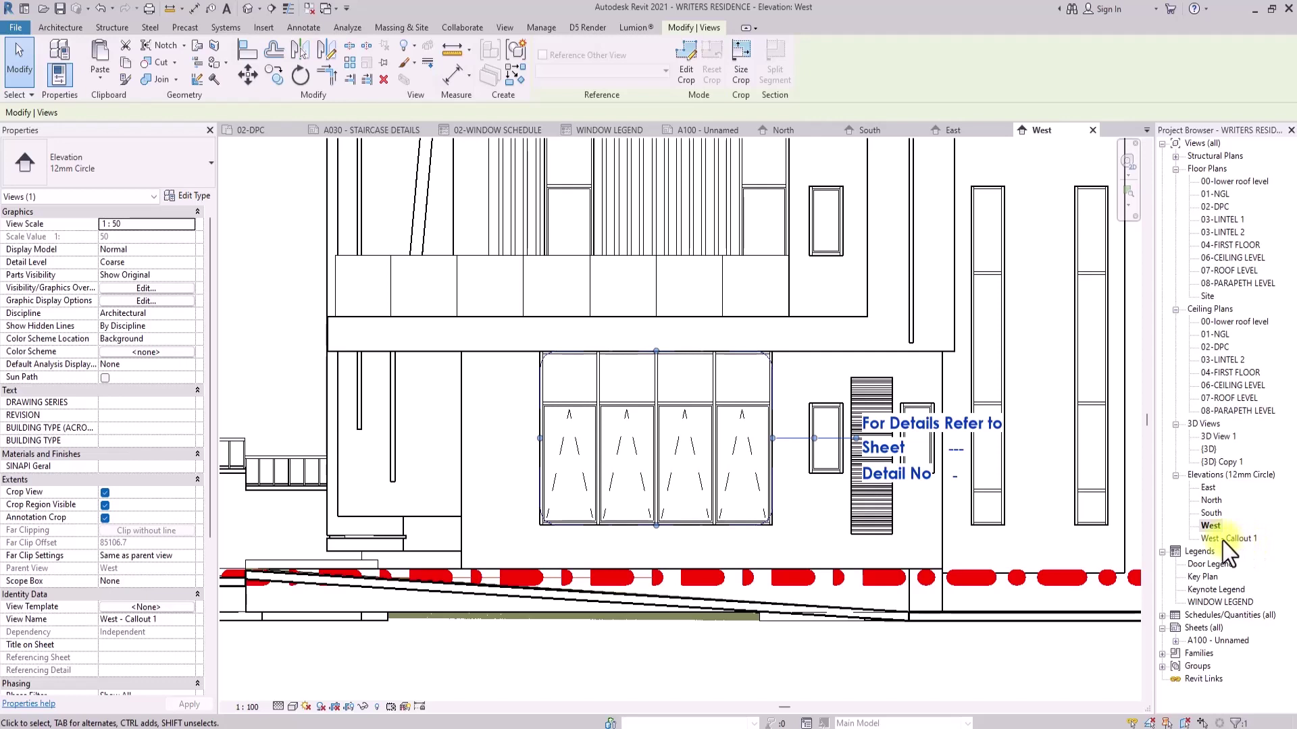
Rename the West - Callout 1 elevation view as W1
left_click(1223, 541)
right_click(1222, 540)
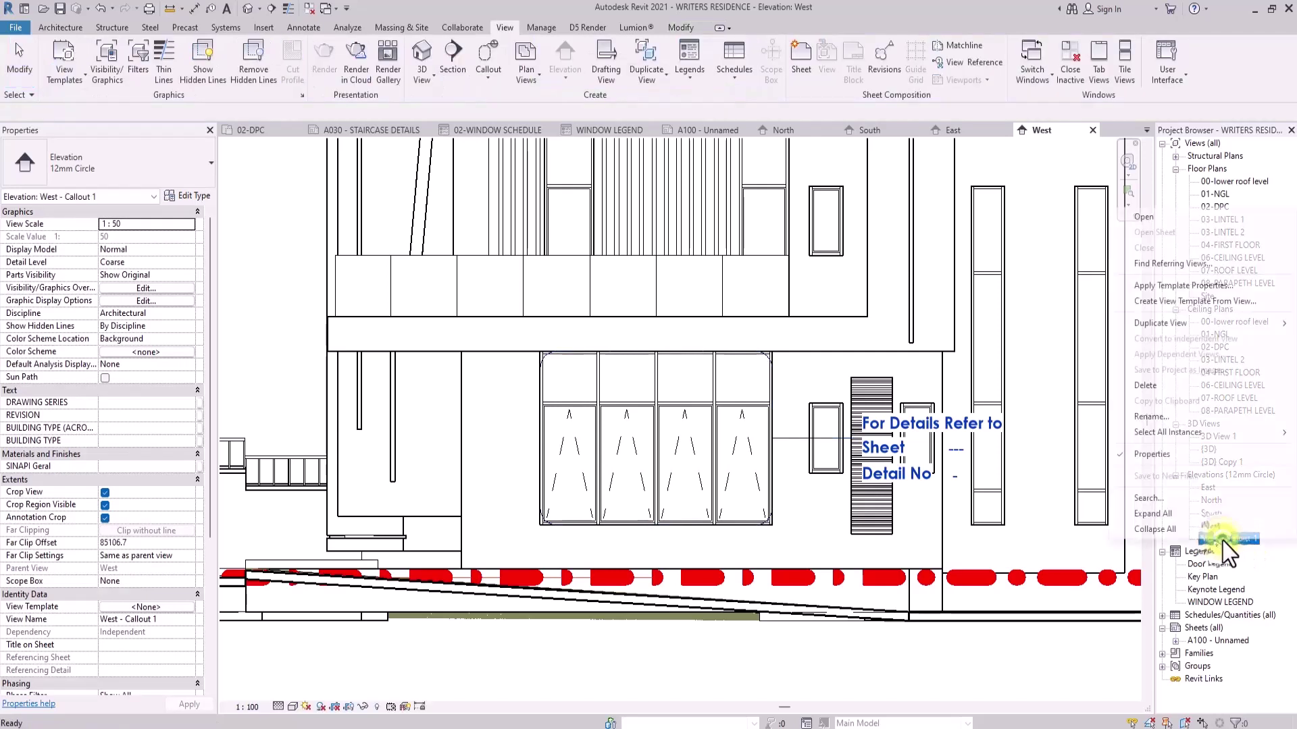
left_click(1156, 417)
type("W1")
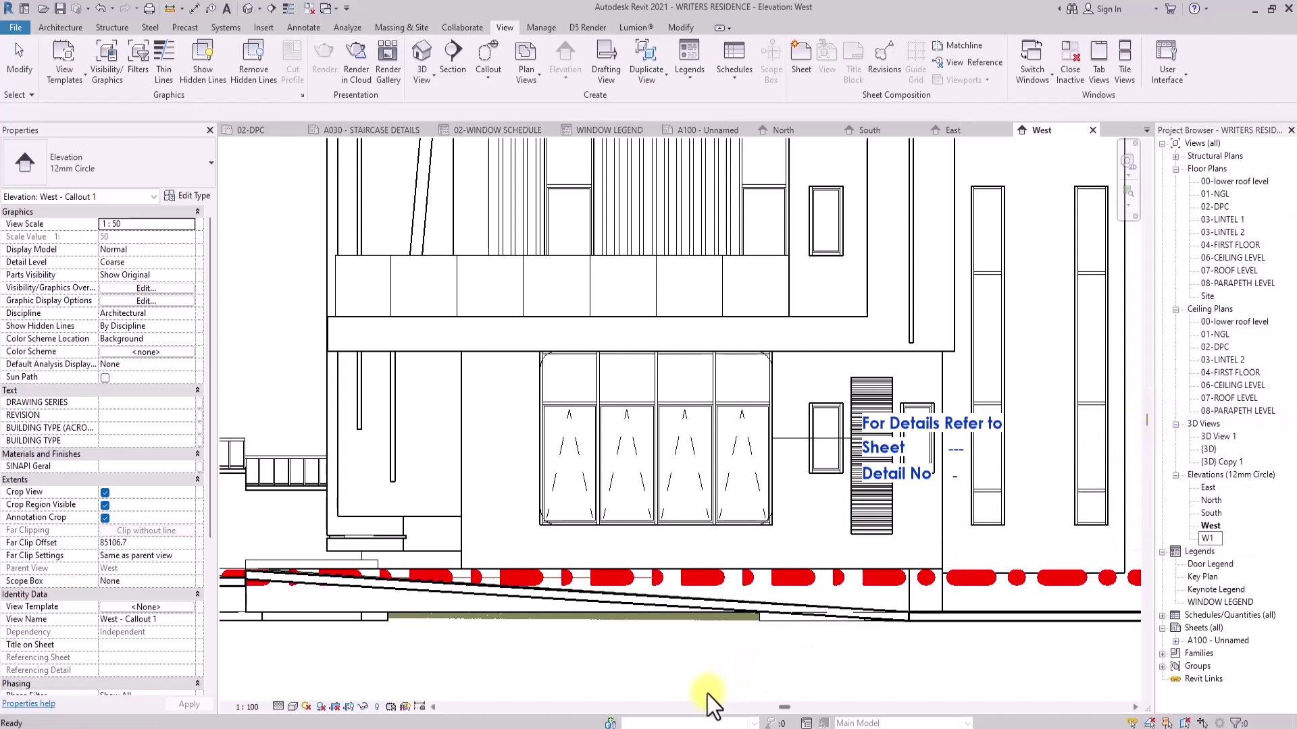
key("Return")
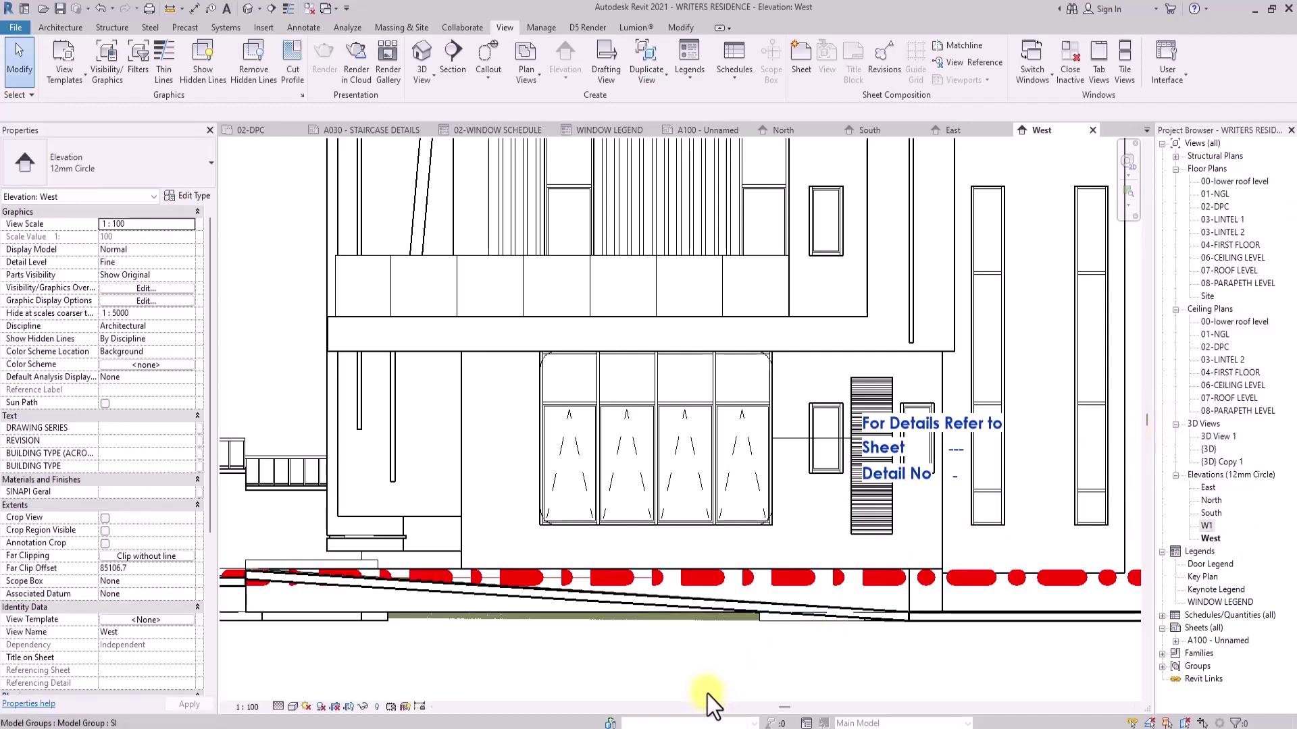
Hide the W1 callout element in the West elevation view
left_click(788, 439)
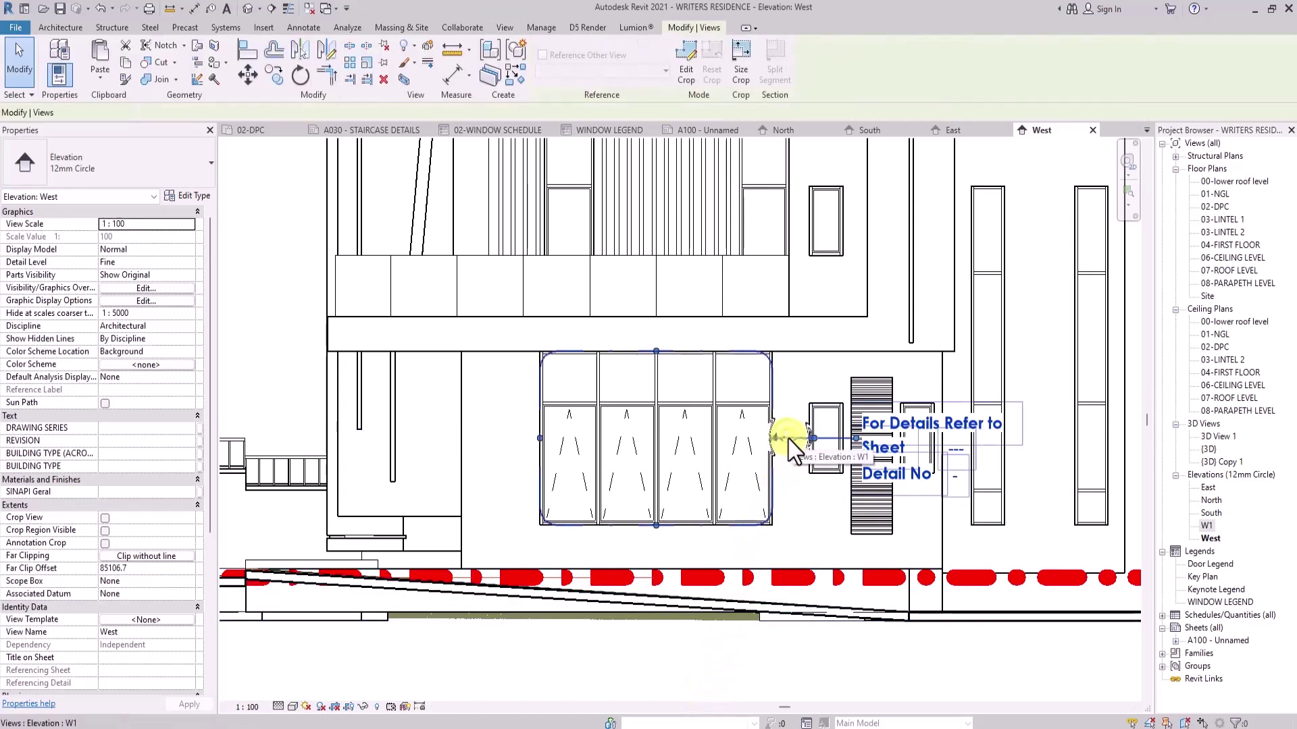
right_click(788, 439)
mouse_move(858, 183)
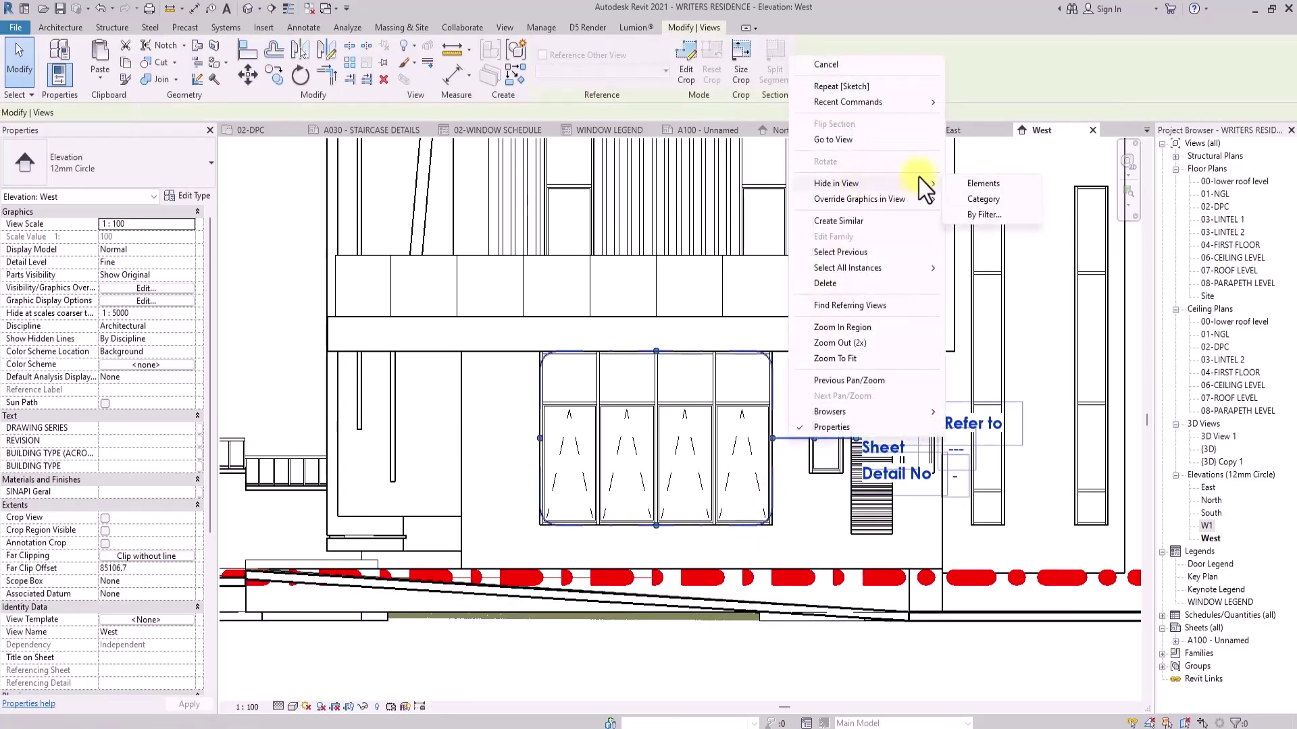
left_click(982, 183)
scroll(614, 324, "down", 2)
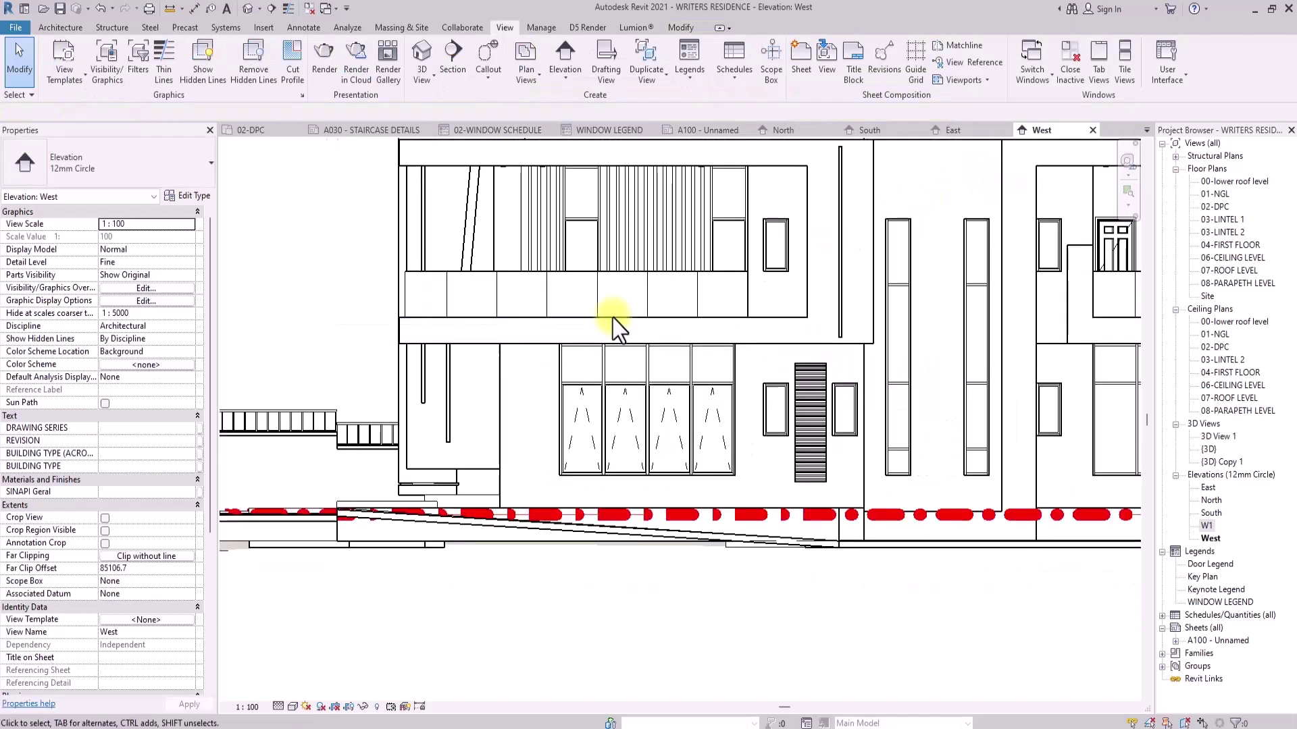
Open the W1 elevation and hide the railing model group that crosses the lower window panels
left_click(1207, 526)
double_click(1208, 527)
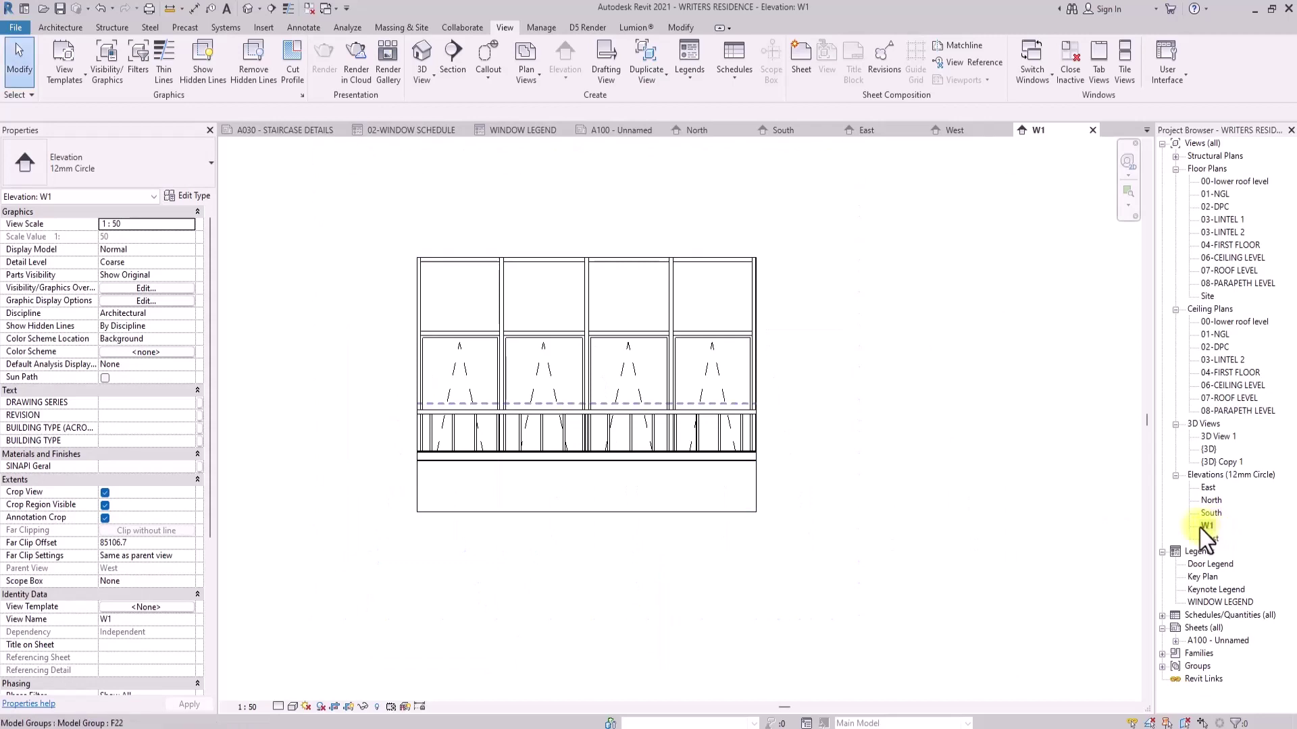
left_click(559, 465)
right_click(559, 465)
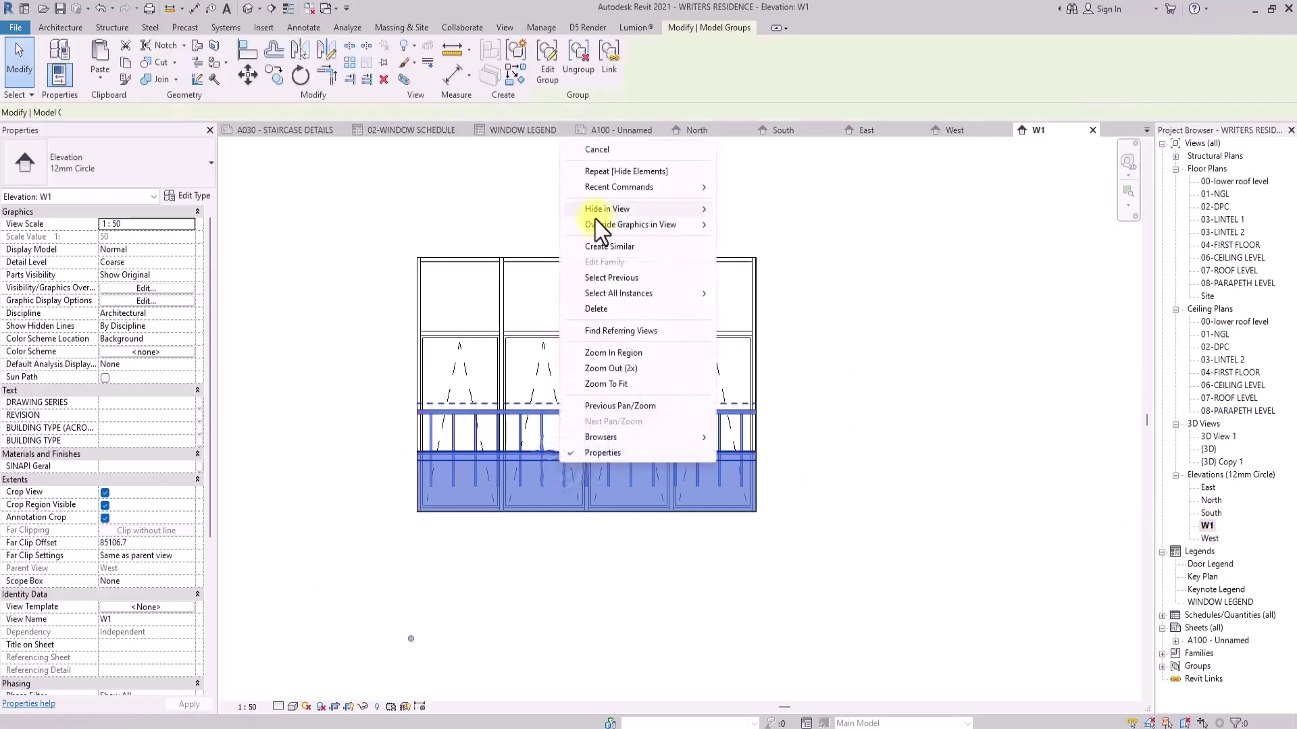
mouse_move(594, 220)
left_click(754, 209)
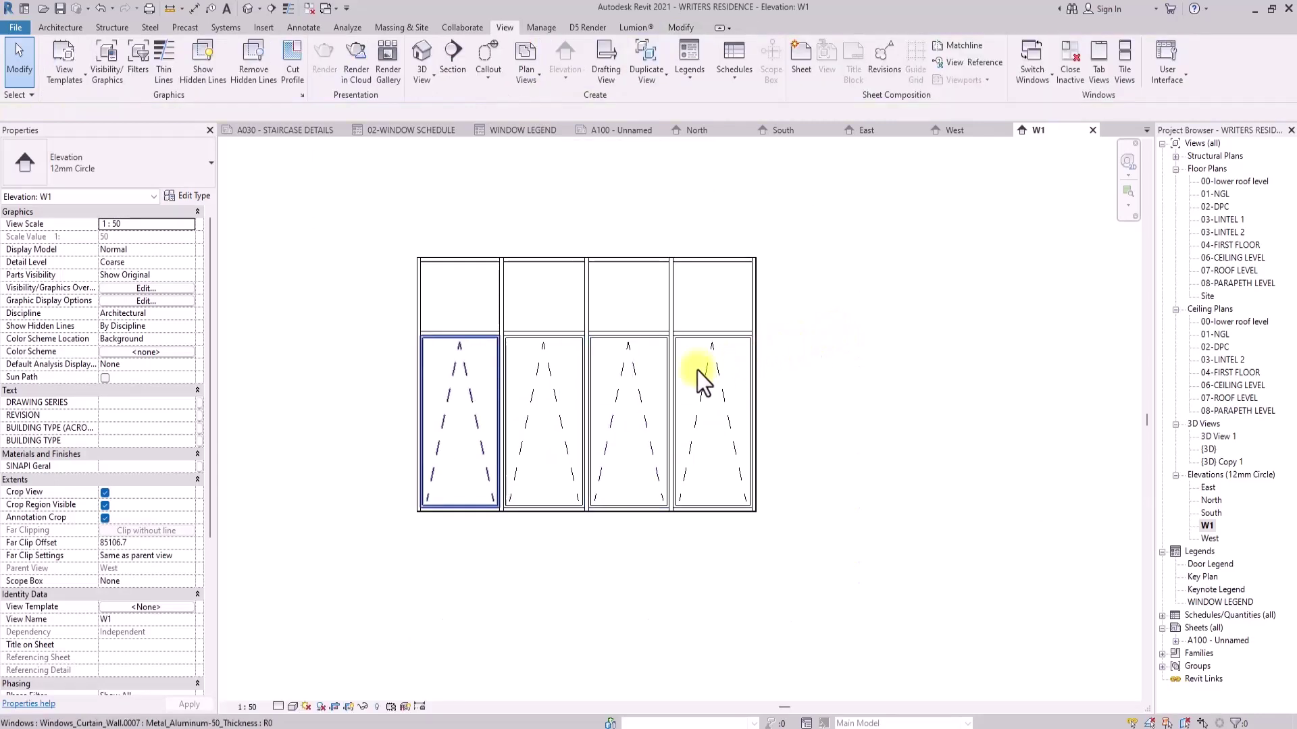
Open the lower window panel's family, Windows_Curtain_Wall.0007, for editing and go to its Exterior elevation
double_click(475, 430)
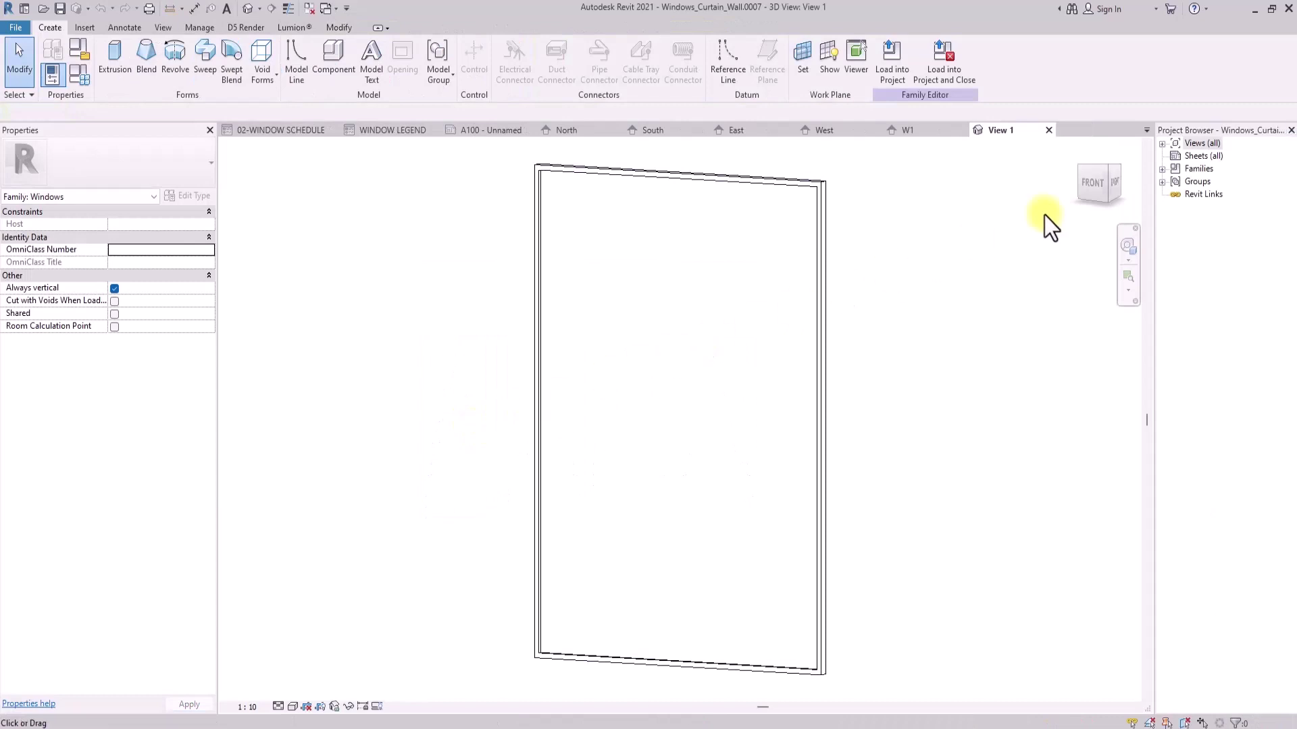
double_click(1201, 144)
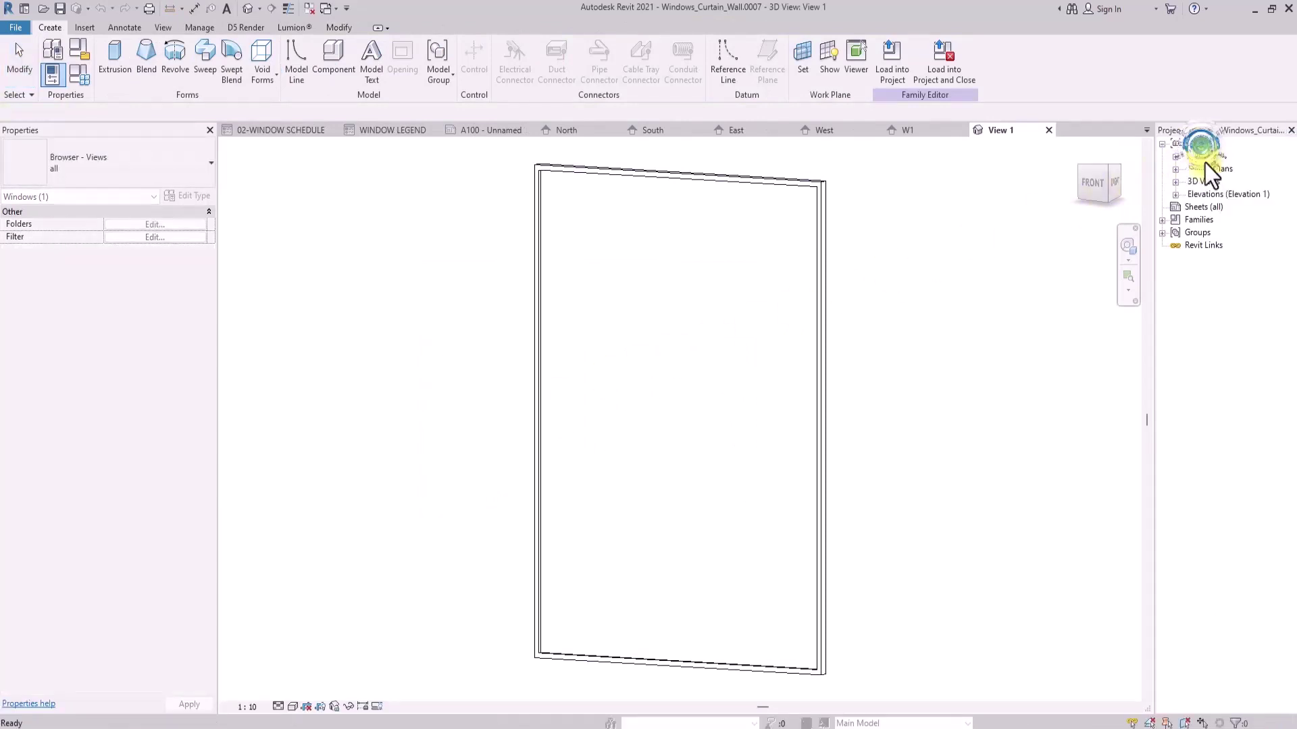
double_click(1213, 195)
double_click(1213, 206)
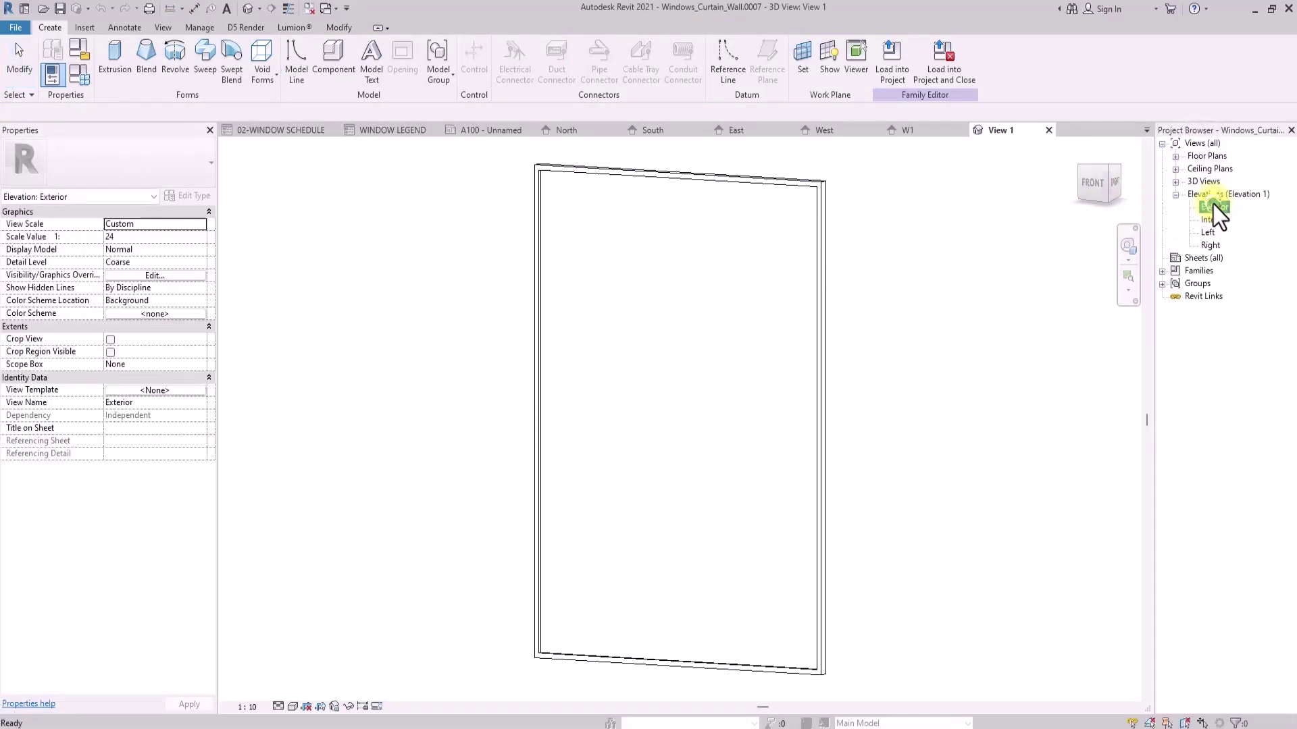
Delete both dashed opening-direction lines from the window family's Exterior elevation
left_click(579, 382)
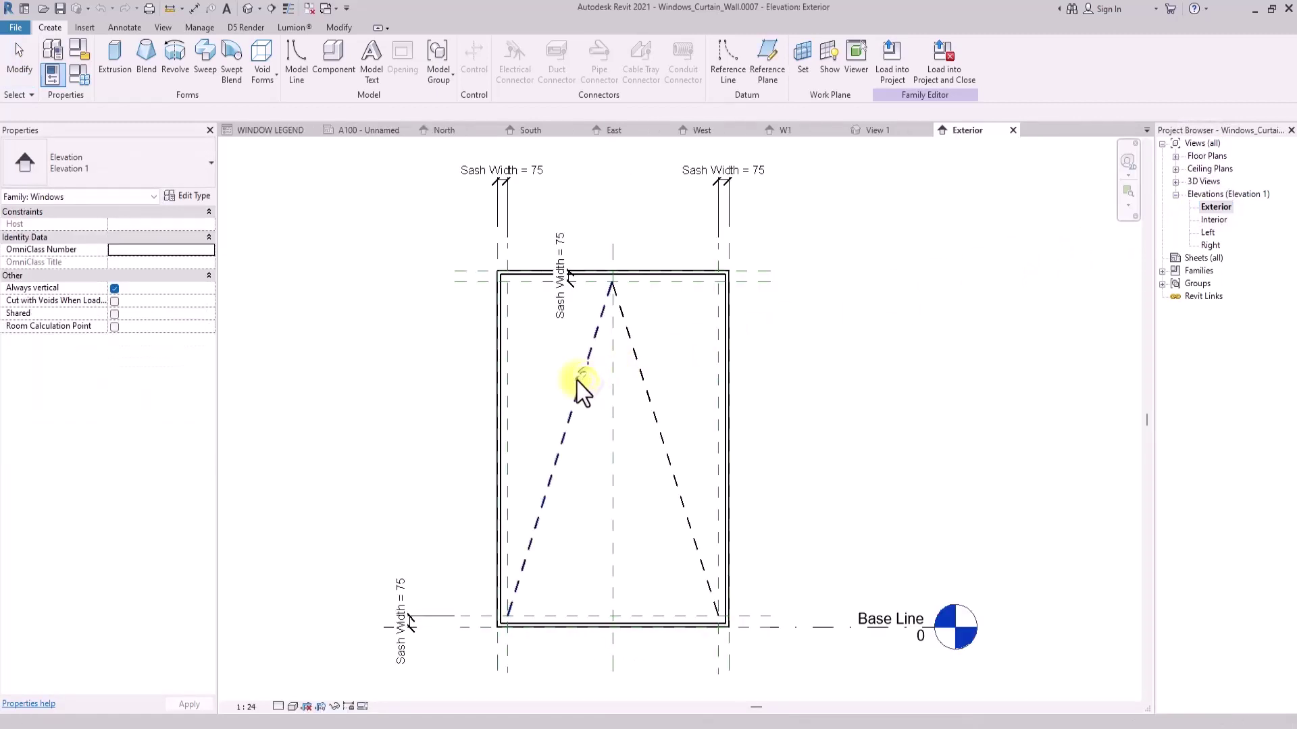
left_click(577, 381)
key("Delete")
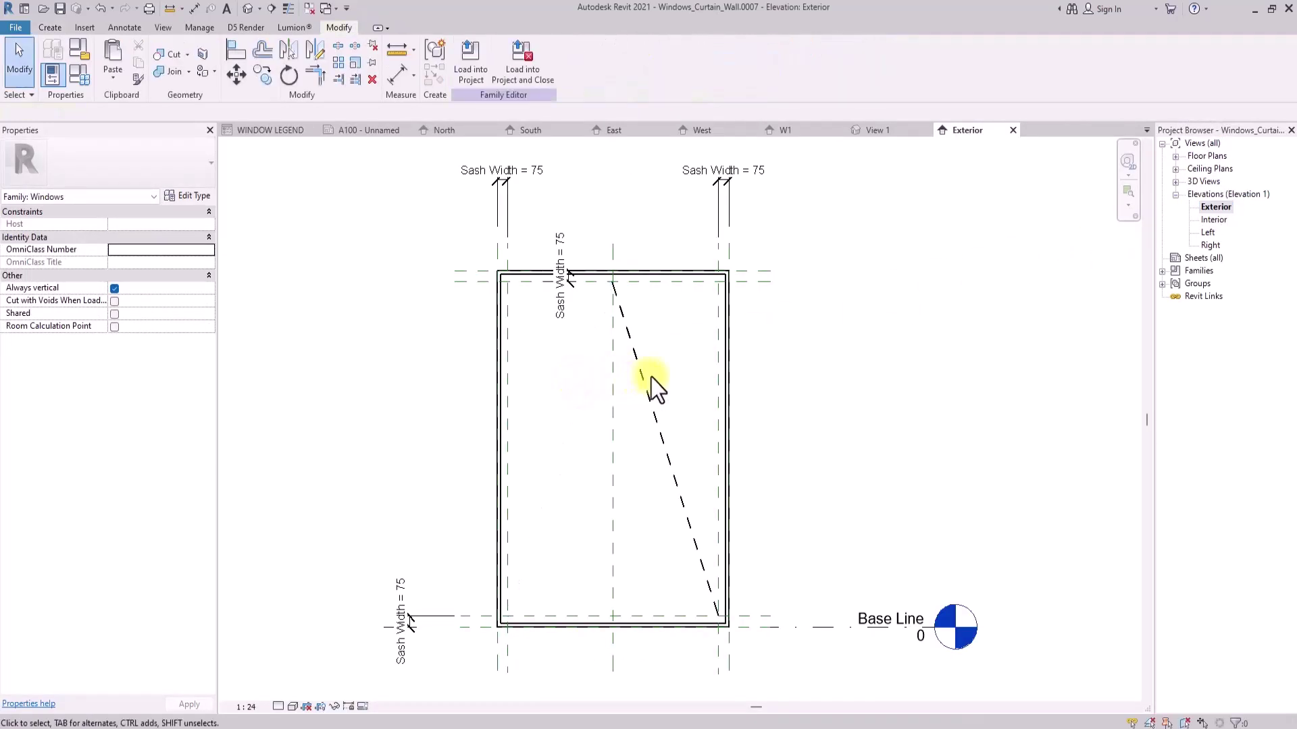
left_click(645, 390)
key("Delete")
scroll(645, 391, "down", 1)
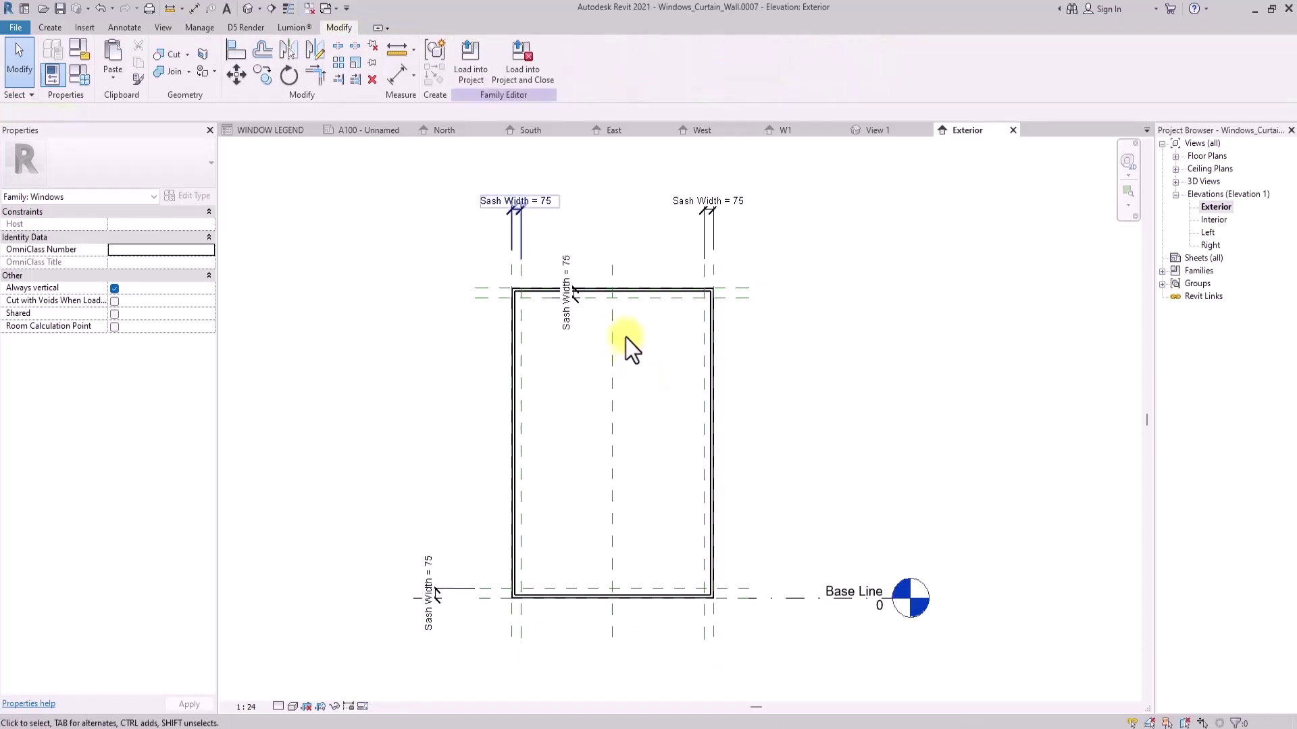
Load the edited window family into the project, overwriting the existing version, close the family, and reopen the W1 elevation
left_click(528, 70)
left_click(607, 481)
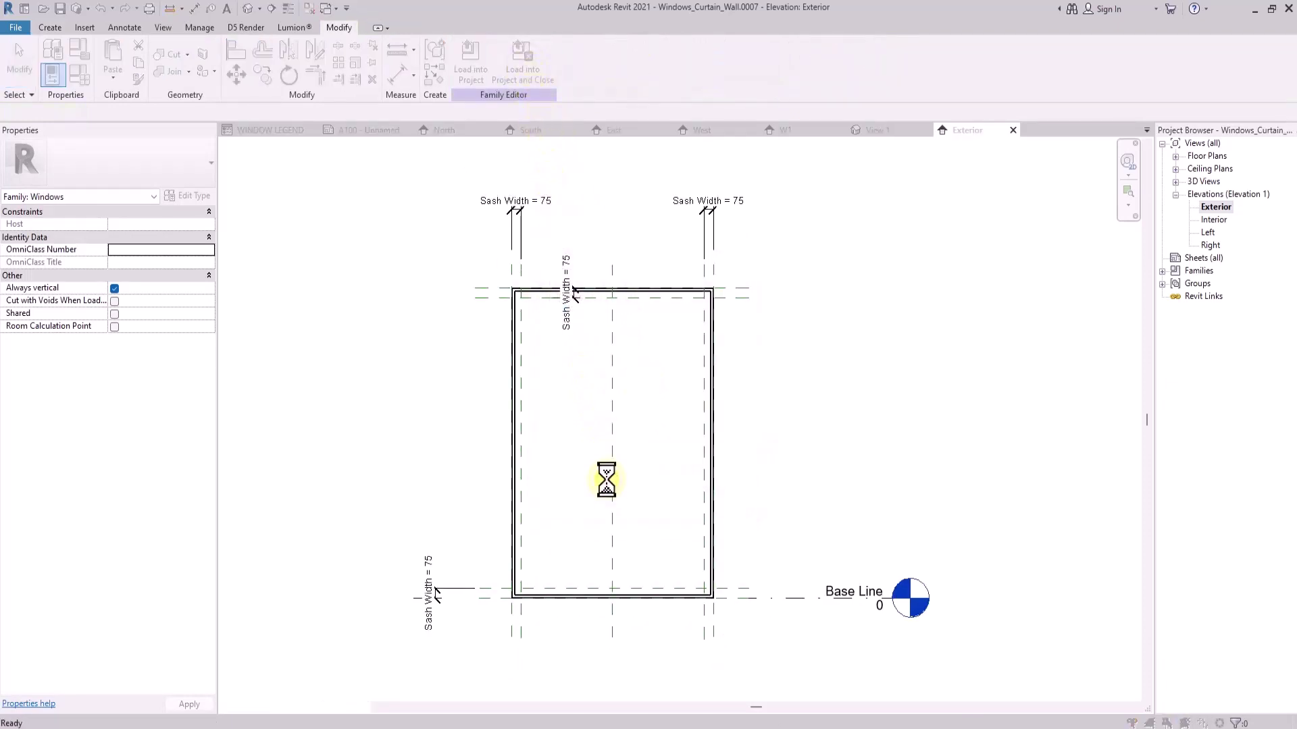
left_click(611, 379)
left_click(611, 412)
double_click(1207, 525)
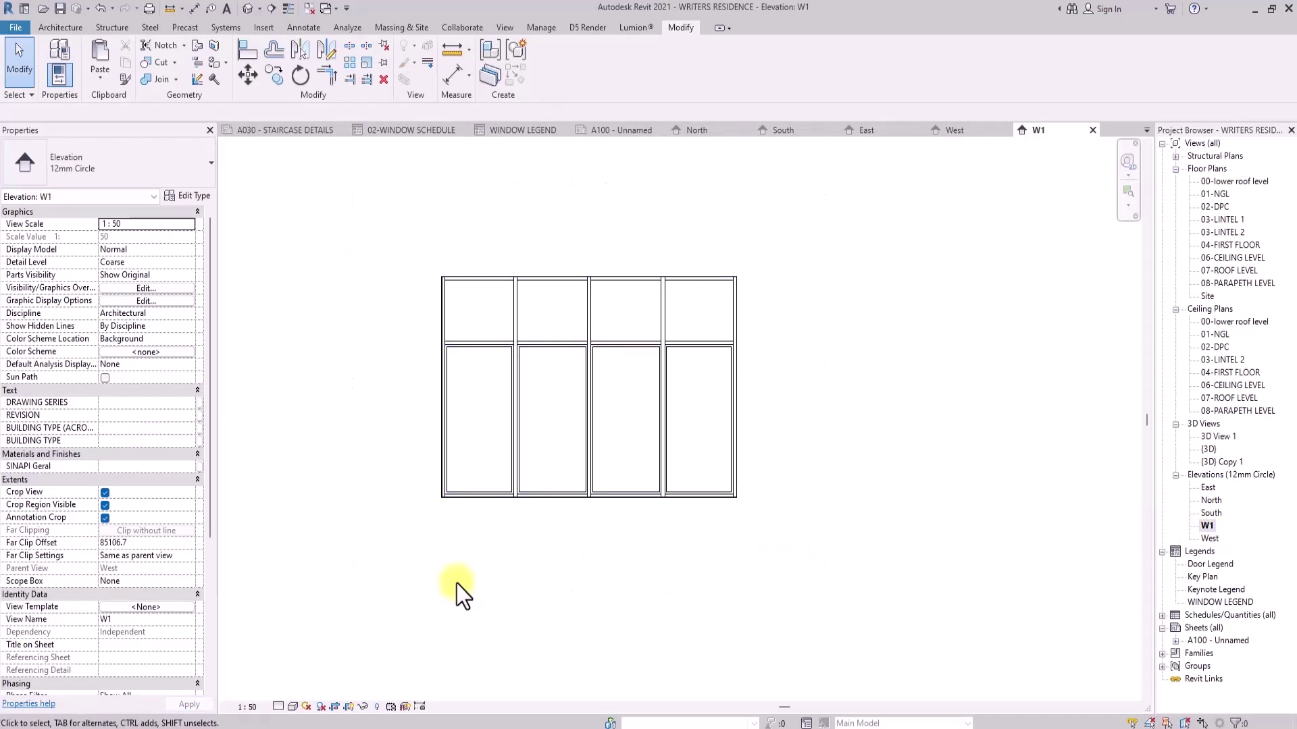
Draw two <Overhead> detail lines from the first lower panel's left corners to the midpoint of its right side
left_click(312, 28)
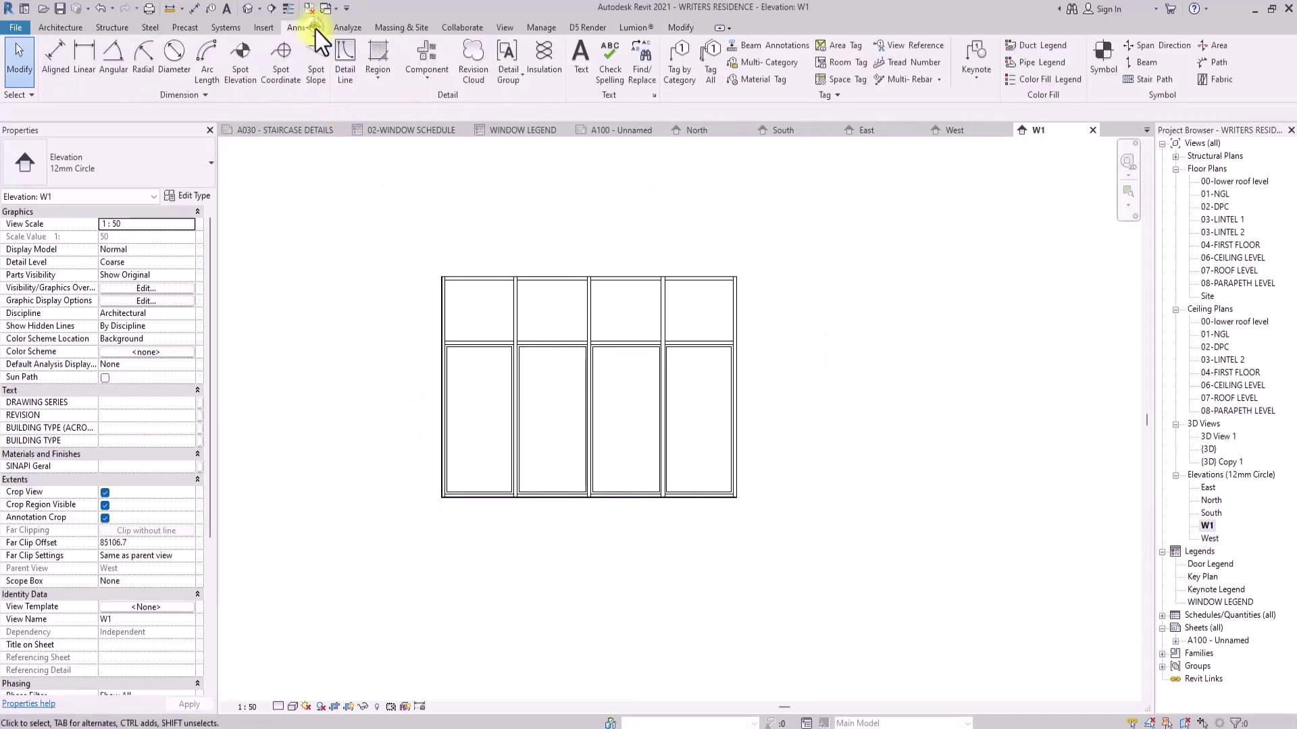
left_click(345, 72)
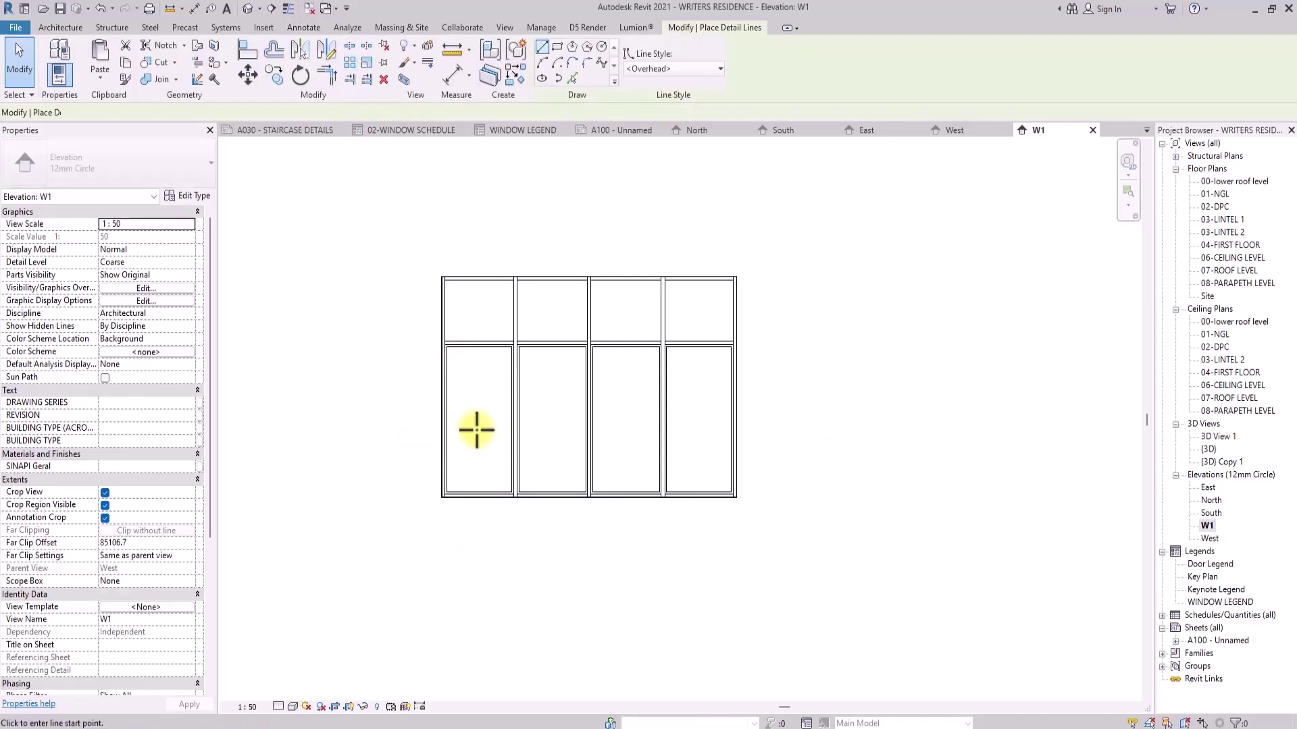
scroll(472, 428, "up", 2)
left_click(440, 308)
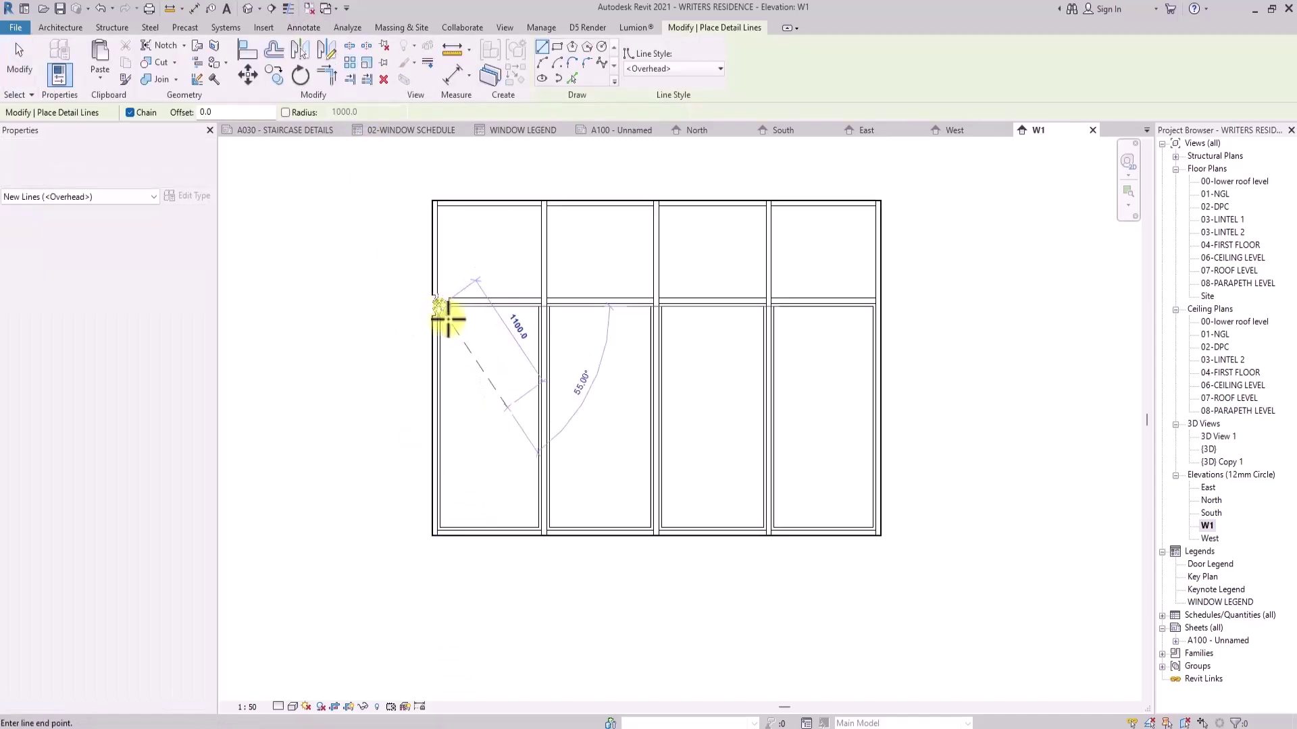
scroll(544, 420, "up", 2)
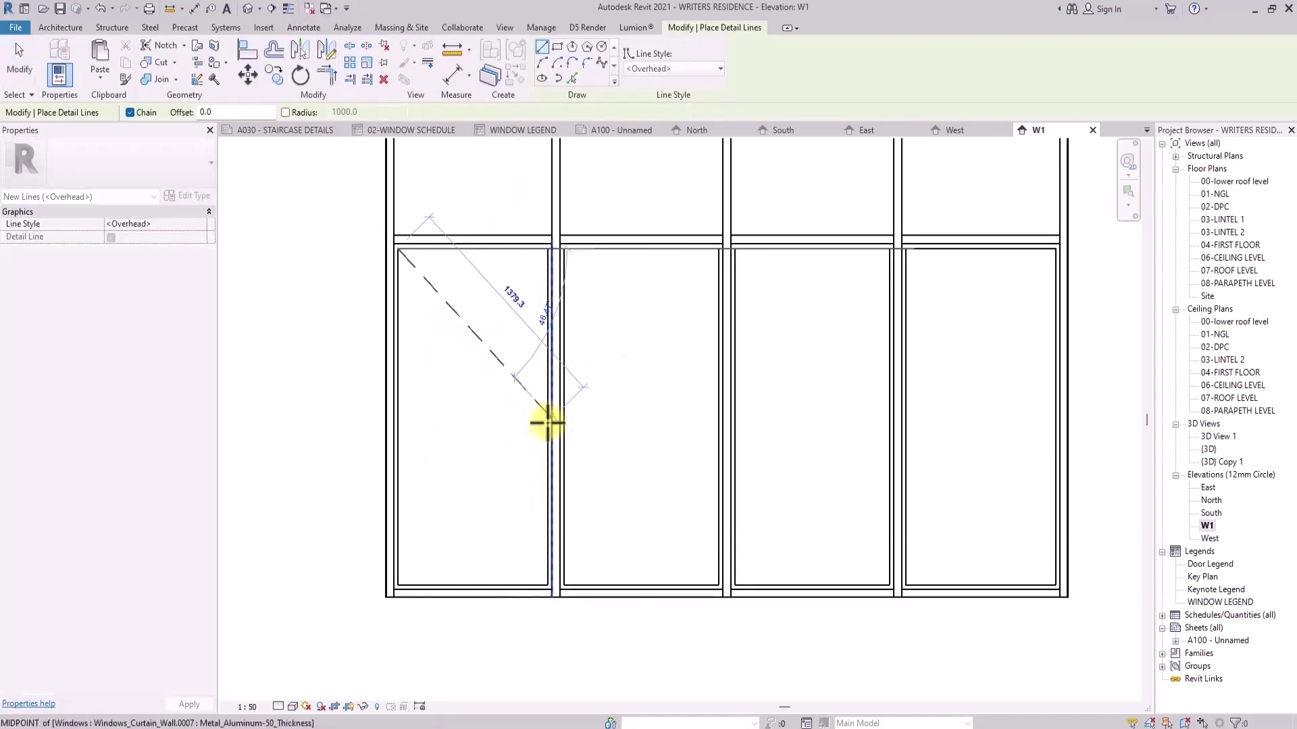
left_click(547, 423)
key("Escape")
key("Escape")
left_click(399, 585)
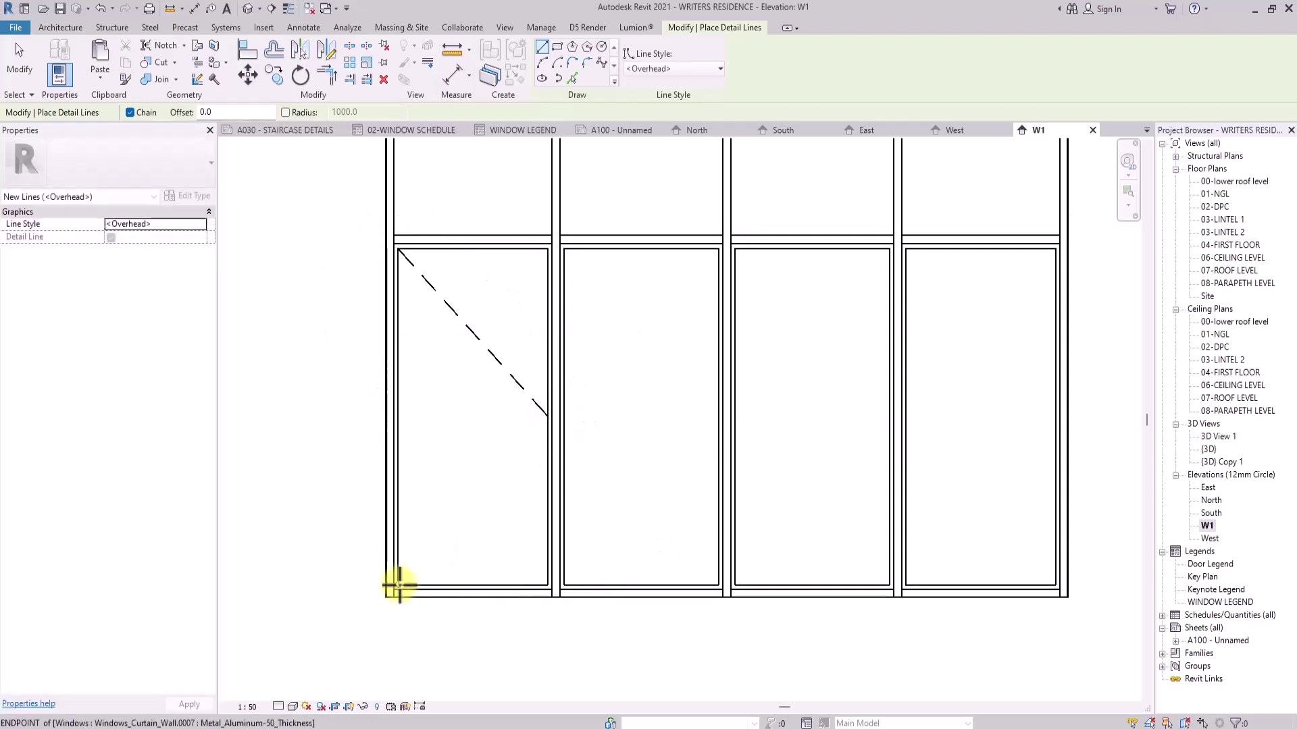
left_click(547, 413)
key("Escape")
key("Escape")
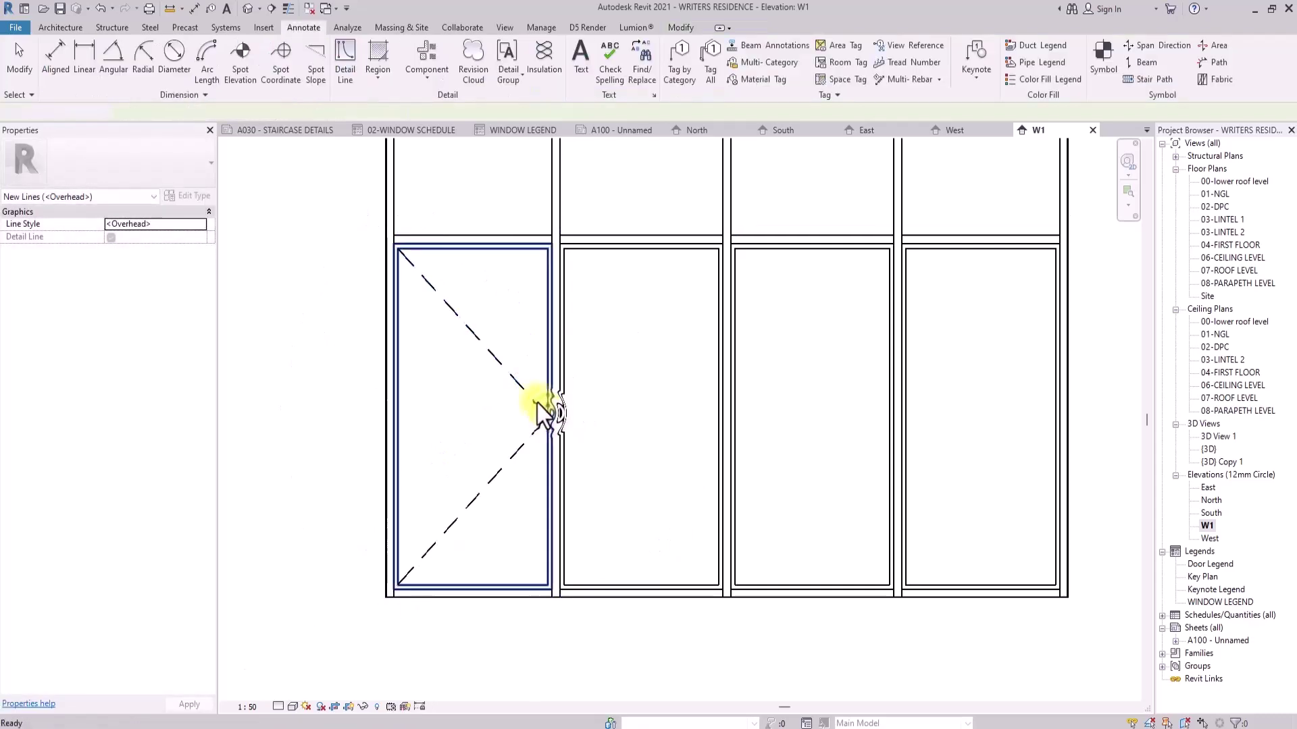
Copy the pair of dashed opening lines from the first lower panel into the second one
left_click(512, 465)
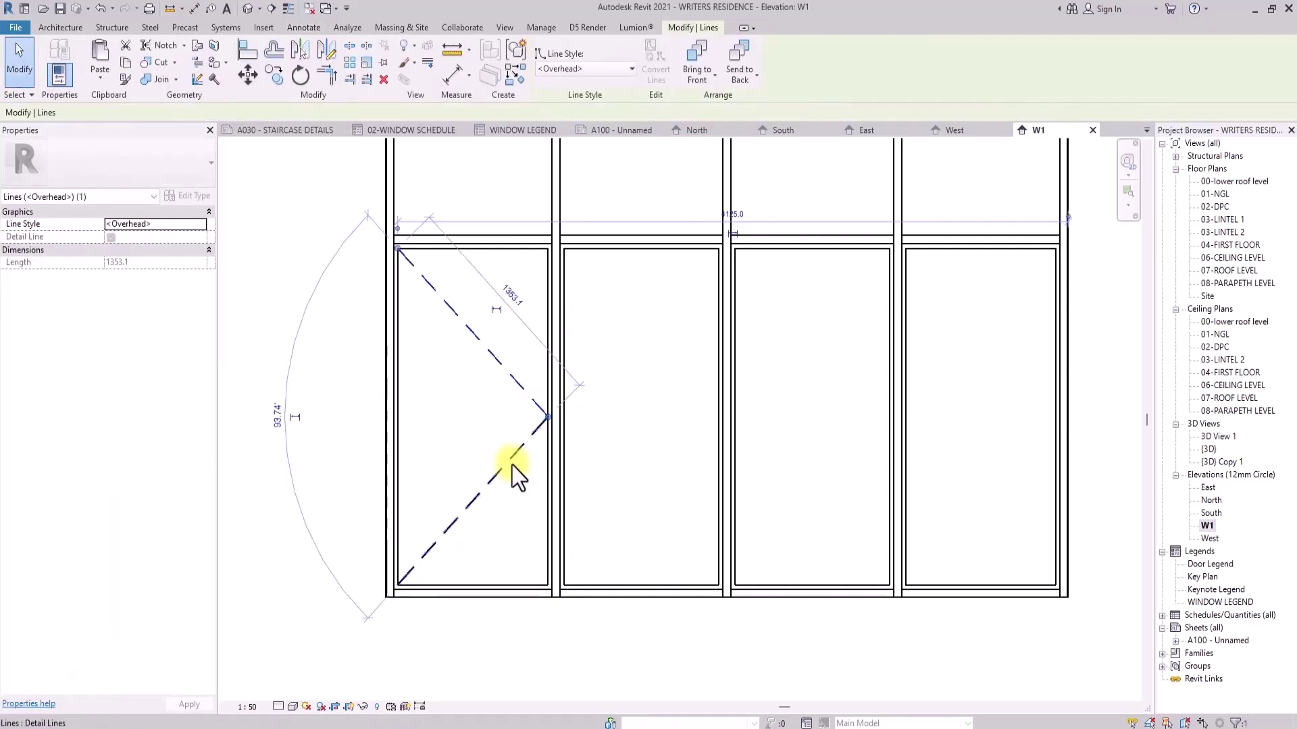
left_click(273, 74)
left_click(399, 583)
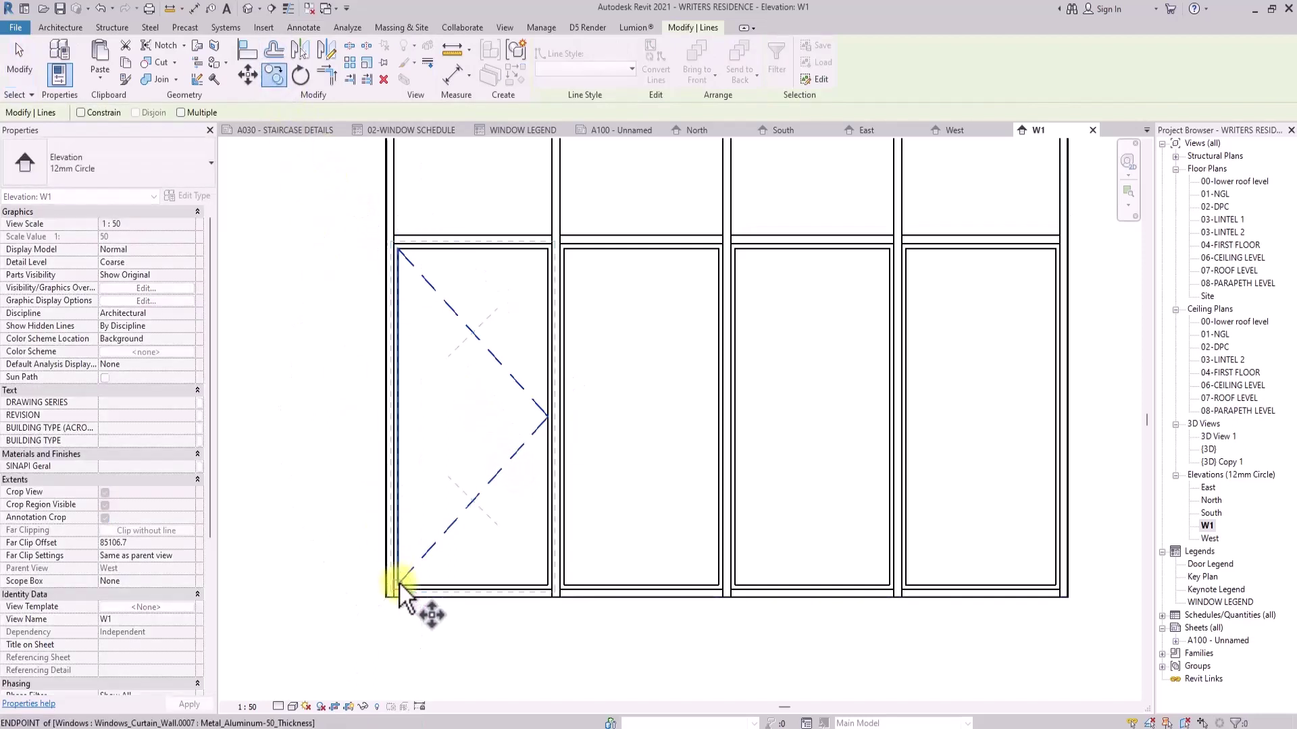
left_click(562, 584)
Copy the second panel's opening lines into the third and fourth lower panels using the Multiple option
left_click(274, 77)
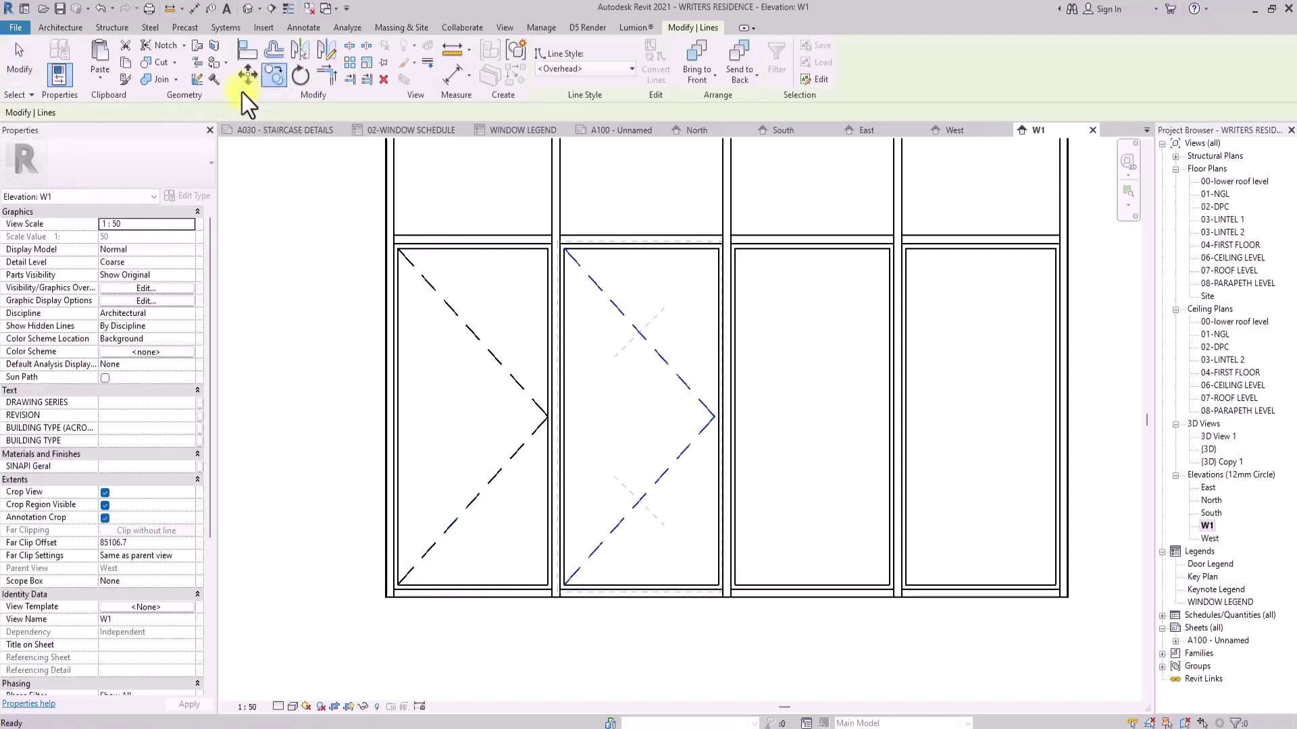
left_click(181, 113)
left_click(567, 584)
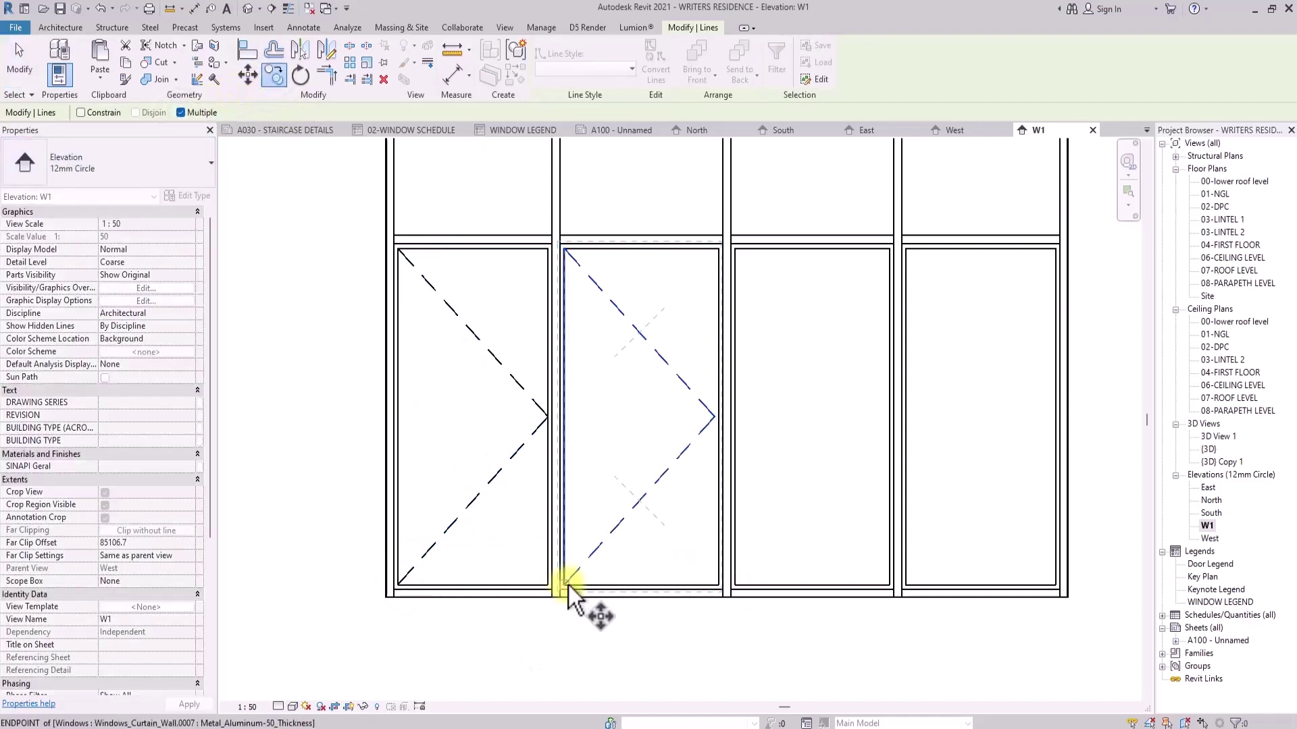
left_click(738, 586)
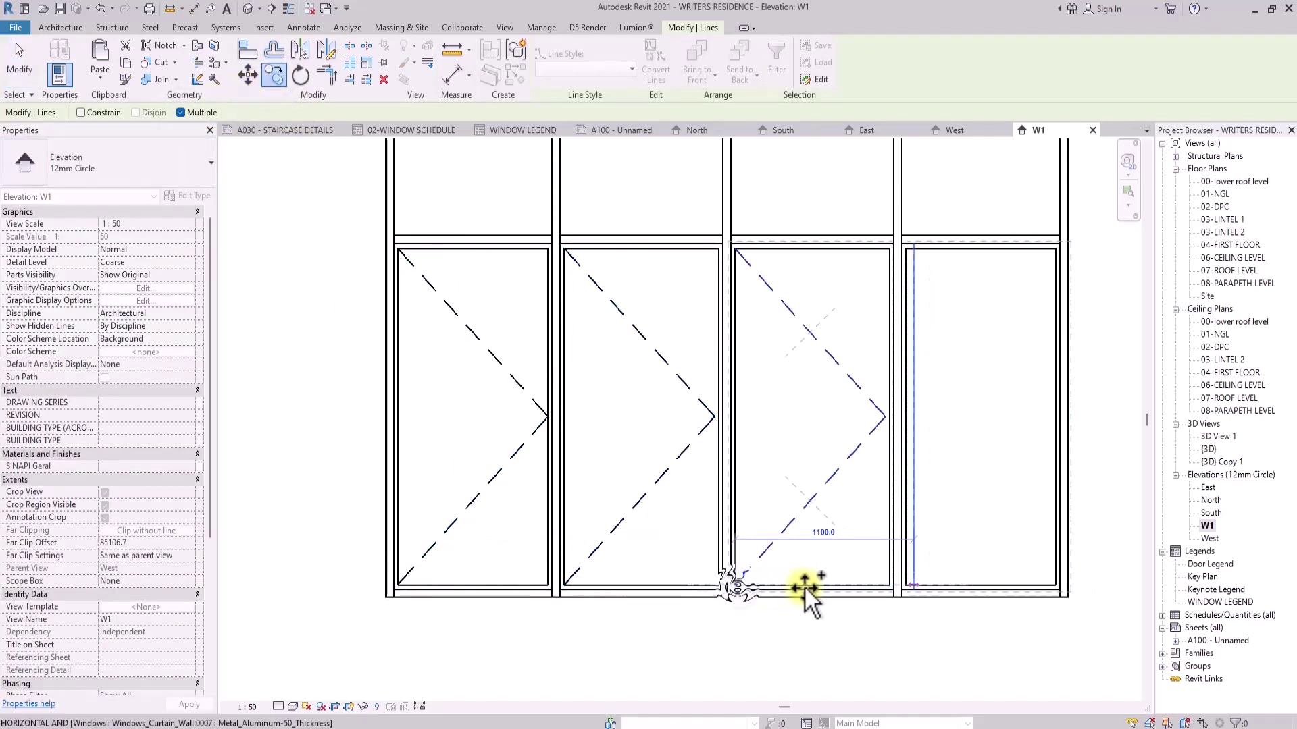
left_click(910, 586)
scroll(909, 590, "down", 5)
key("Escape")
key("Escape")
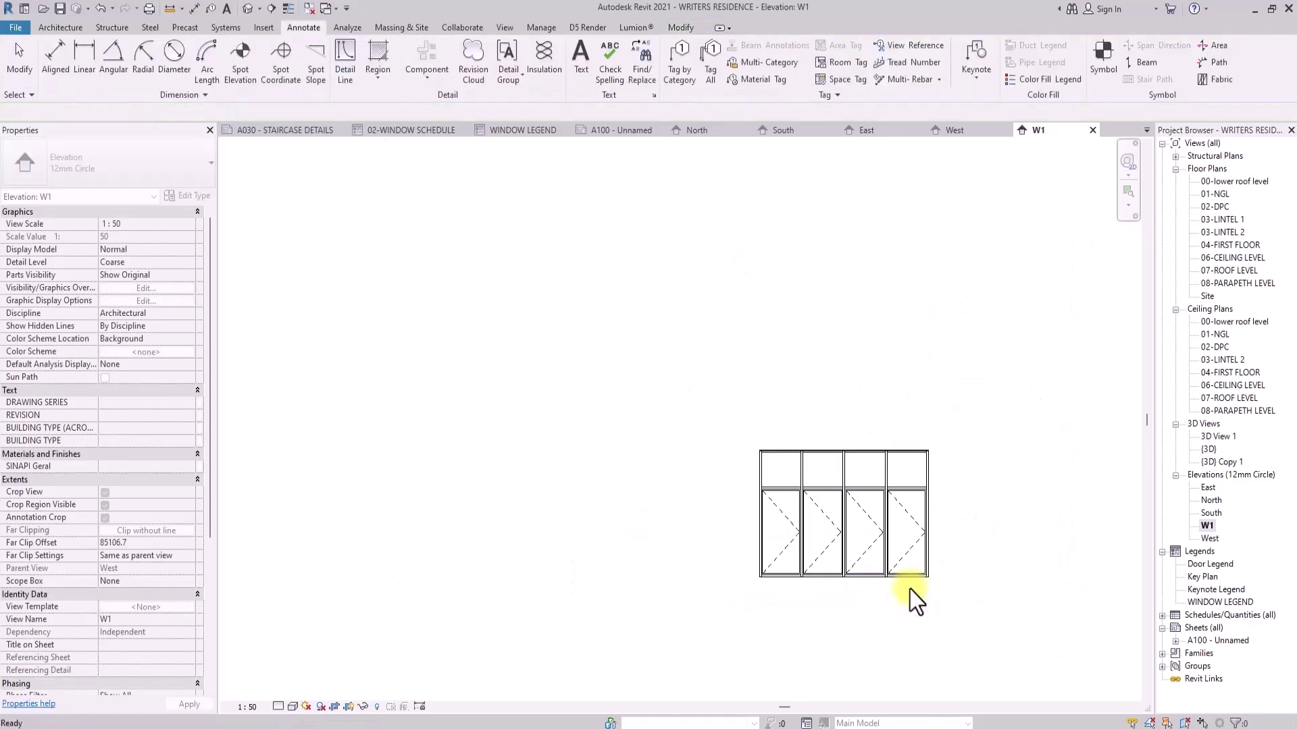
Open sheet A100 and place the W1 elevation view in the Elevation row under the schedule's W1 column
double_click(1221, 642)
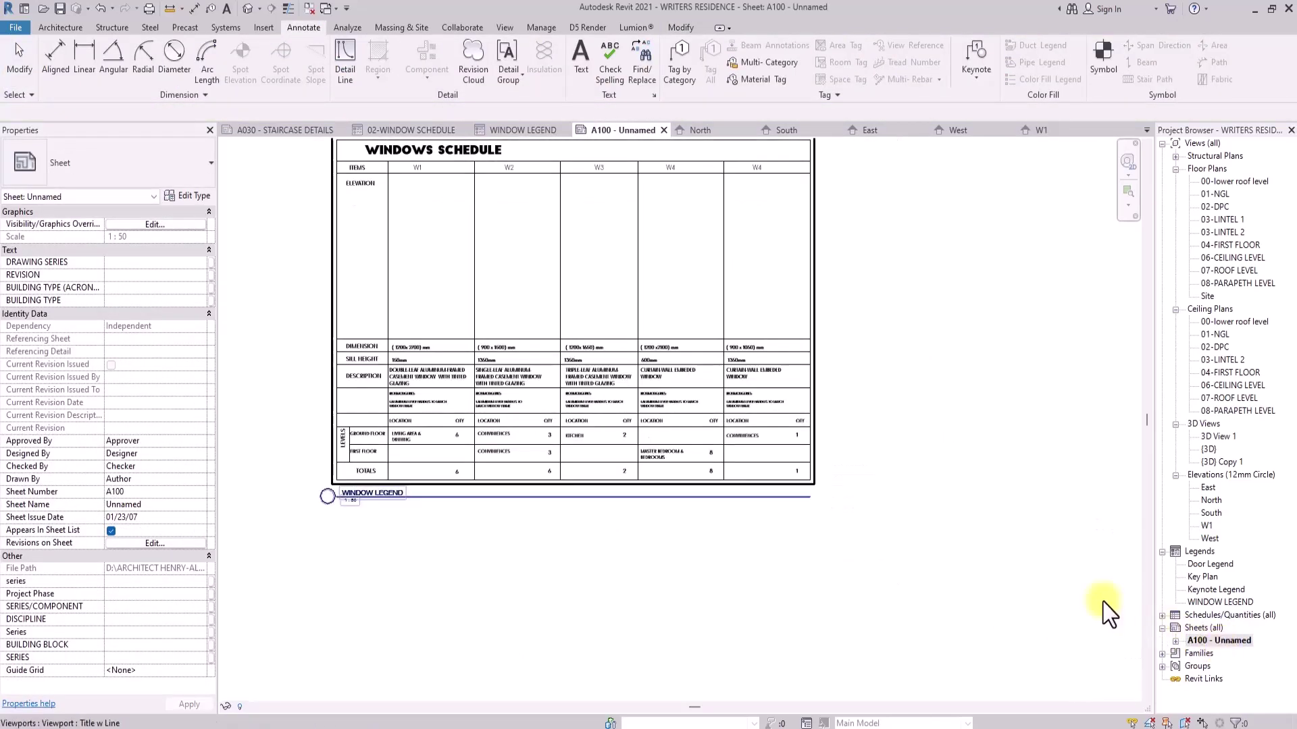
scroll(492, 371, "down", 3)
left_click(429, 359)
left_click_drag(648, 447, 381, 451)
left_click(396, 496)
scroll(396, 496, "up", 2)
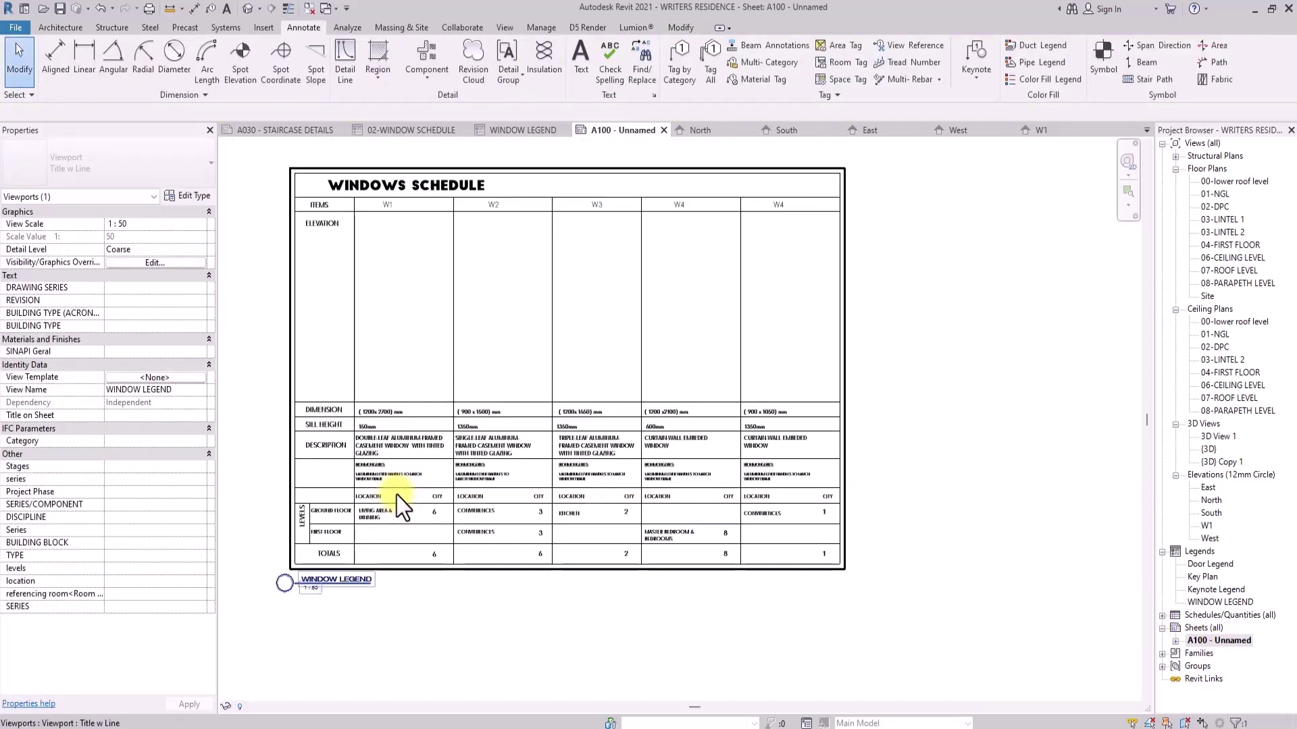
left_click(1209, 528)
left_click_drag(1210, 528, 368, 335)
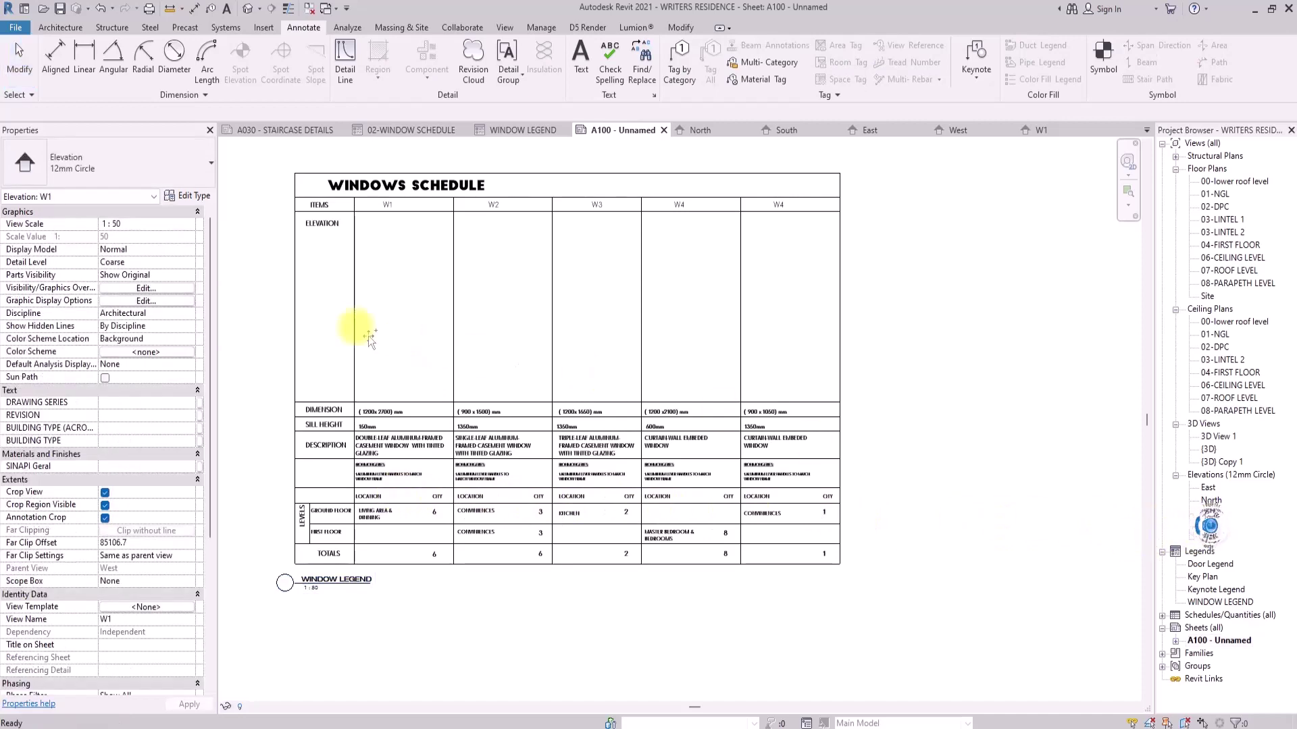
left_click_drag(1210, 528, 439, 300)
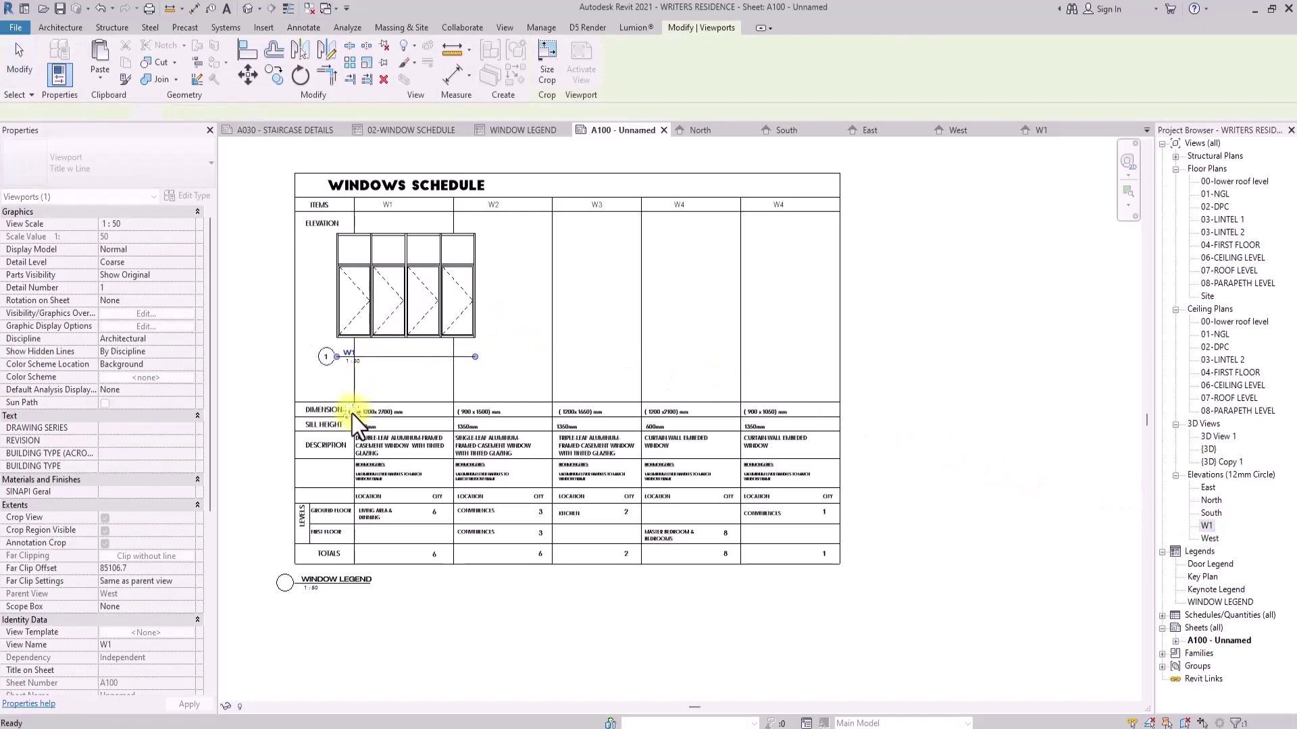
left_click(351, 417)
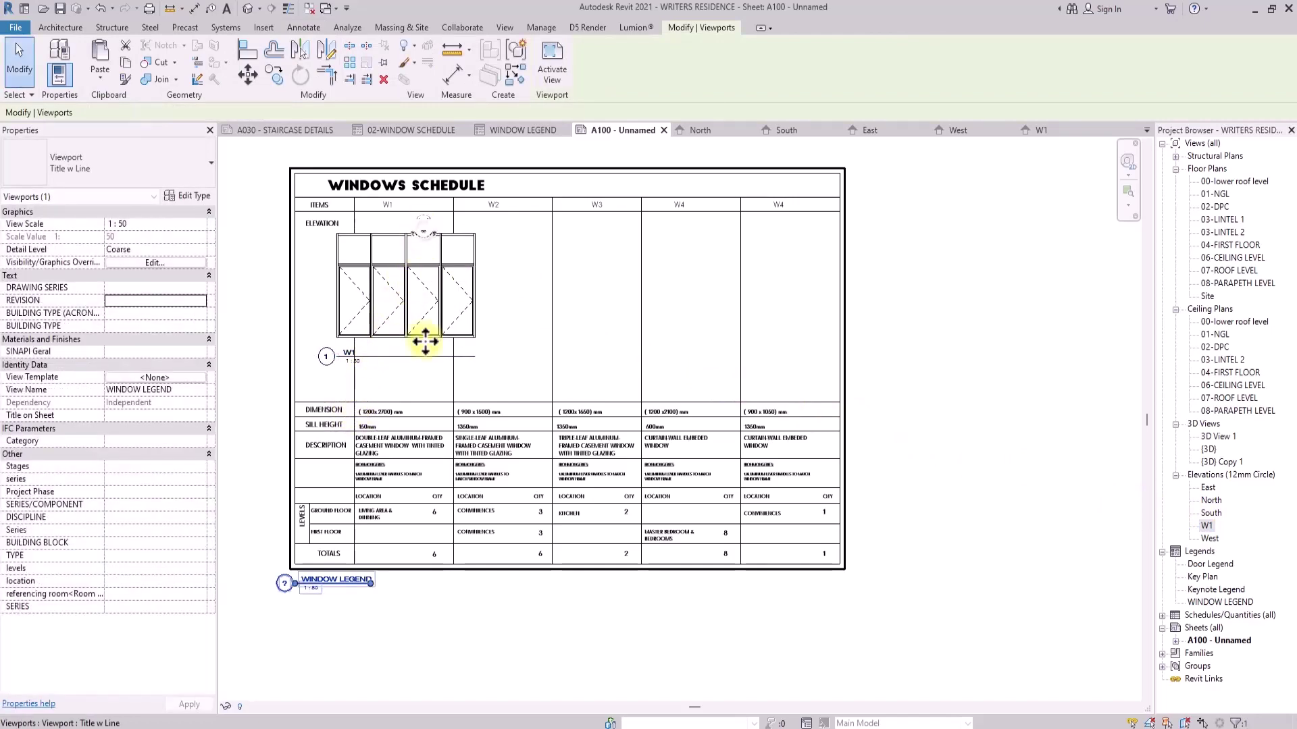
key("Escape")
Change the W1 viewport's type on the sheet to No Title
left_click(426, 317)
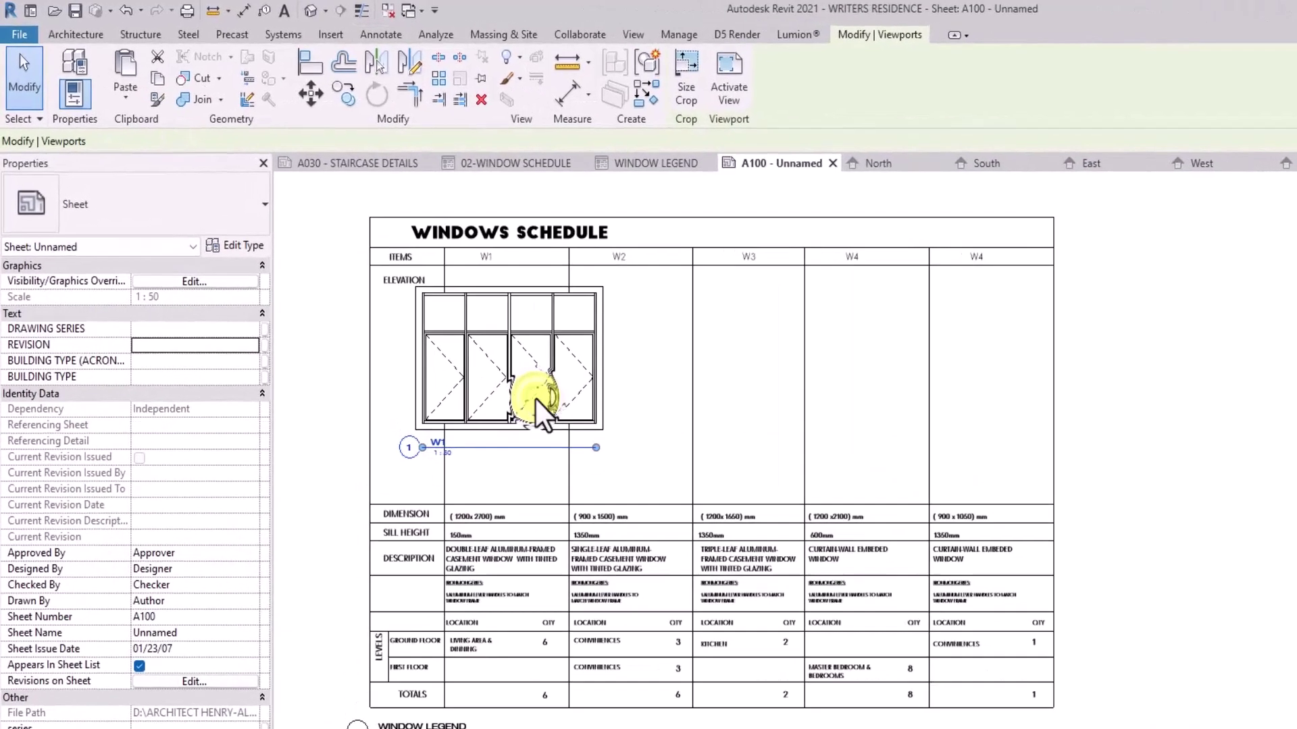
left_click(535, 398)
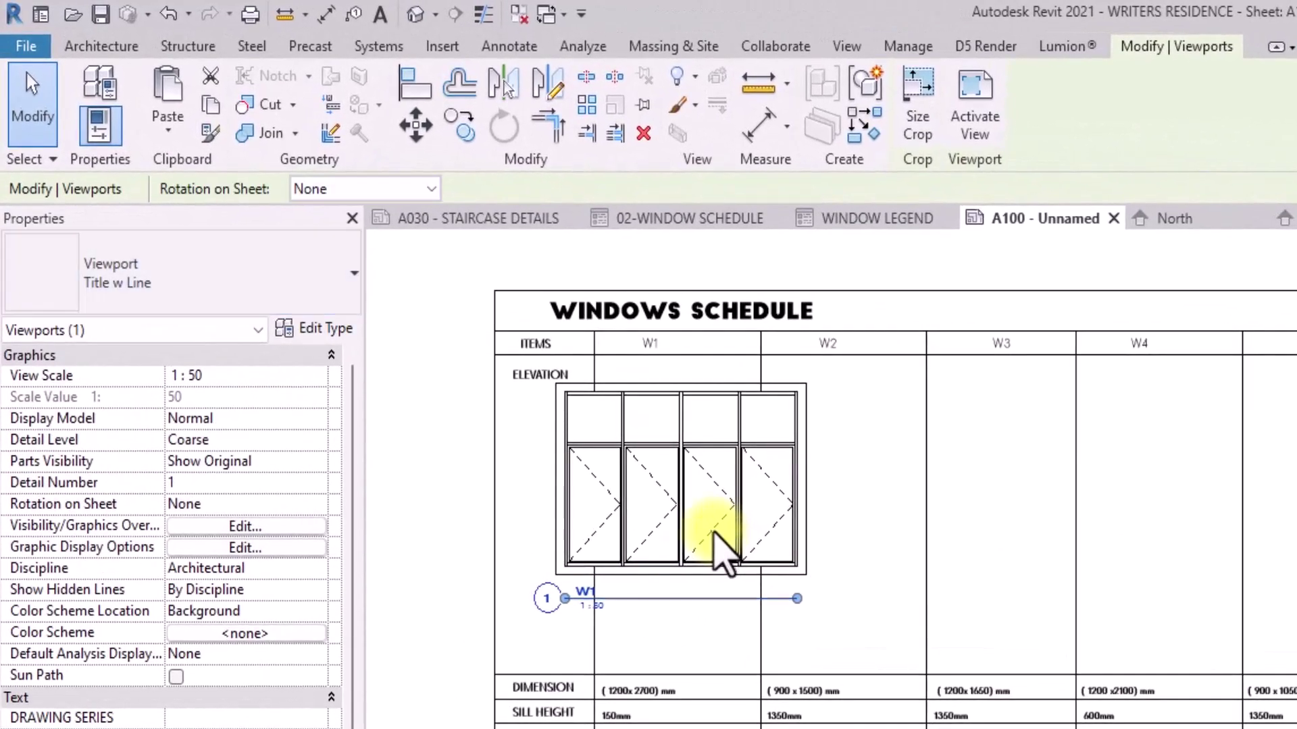
left_click(285, 271)
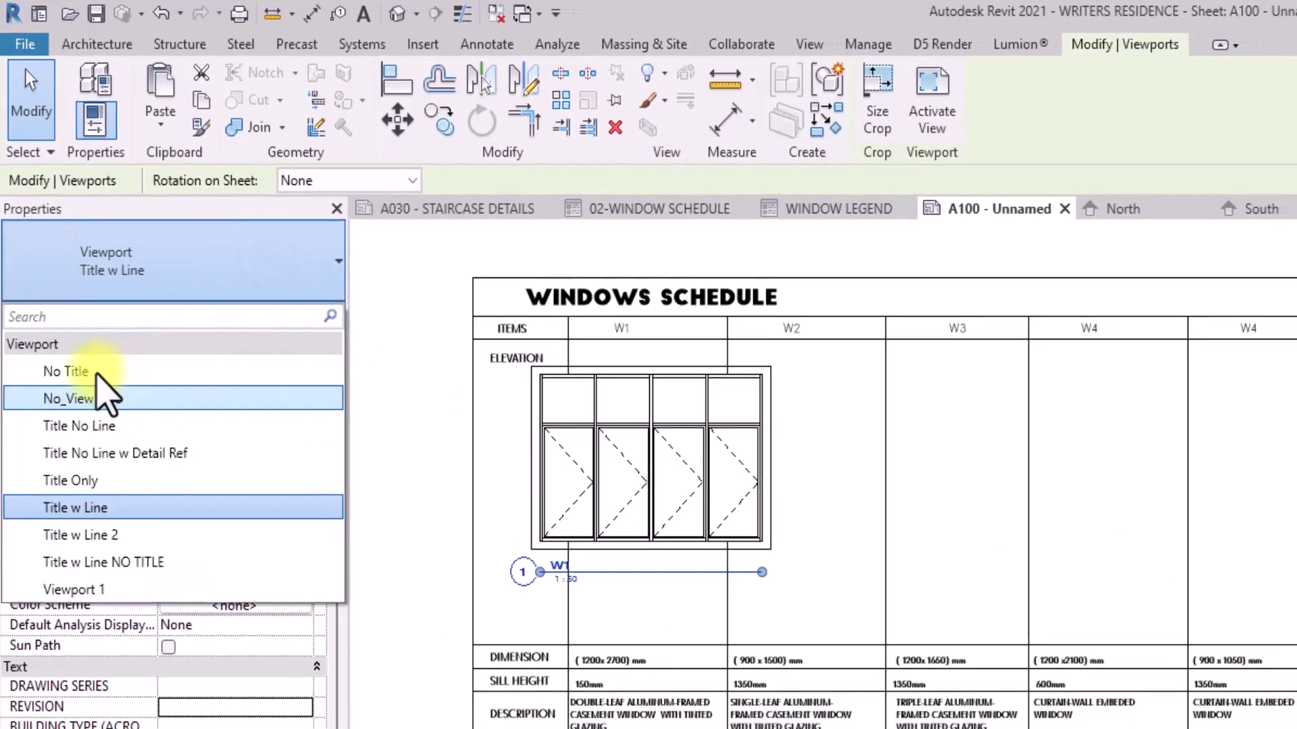
left_click(68, 388)
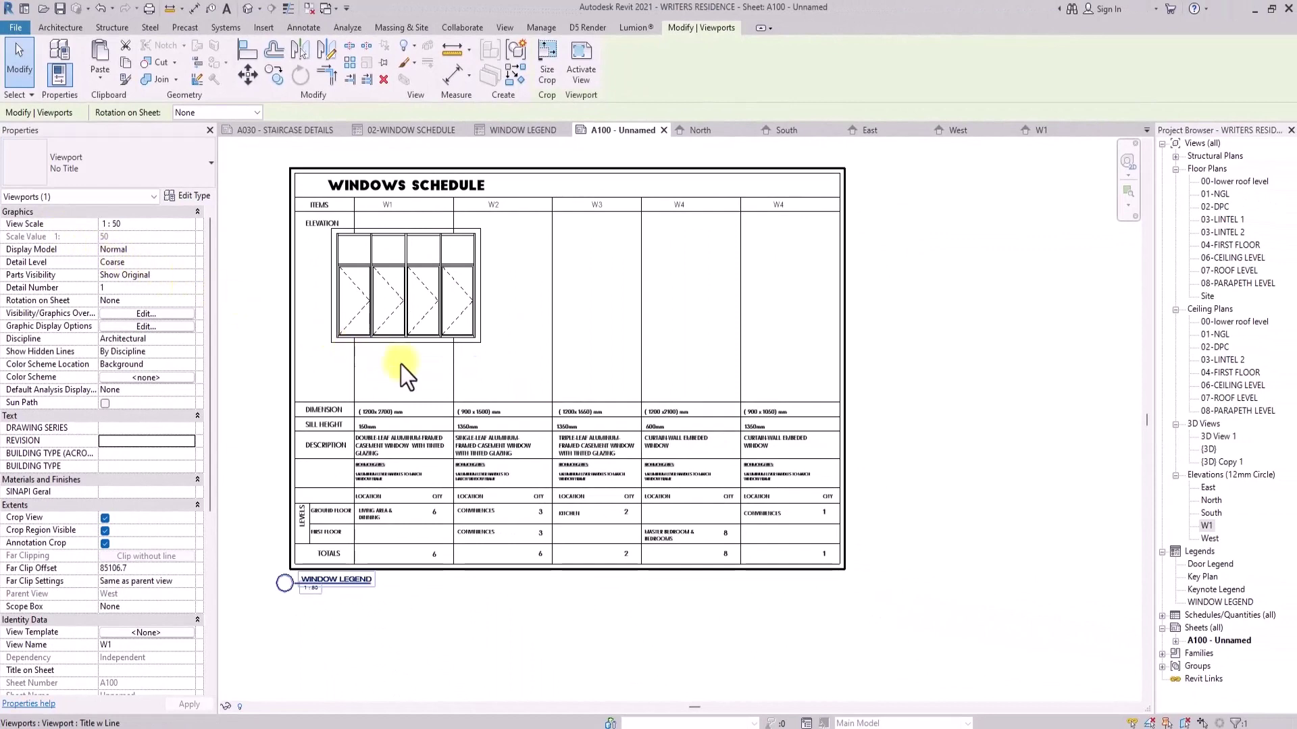
Inside the window legend viewport, shift the W2 to last-column contents, dividers and outer border right by about 1800 mm to widen the W1 column
double_click(451, 383)
left_click(452, 383)
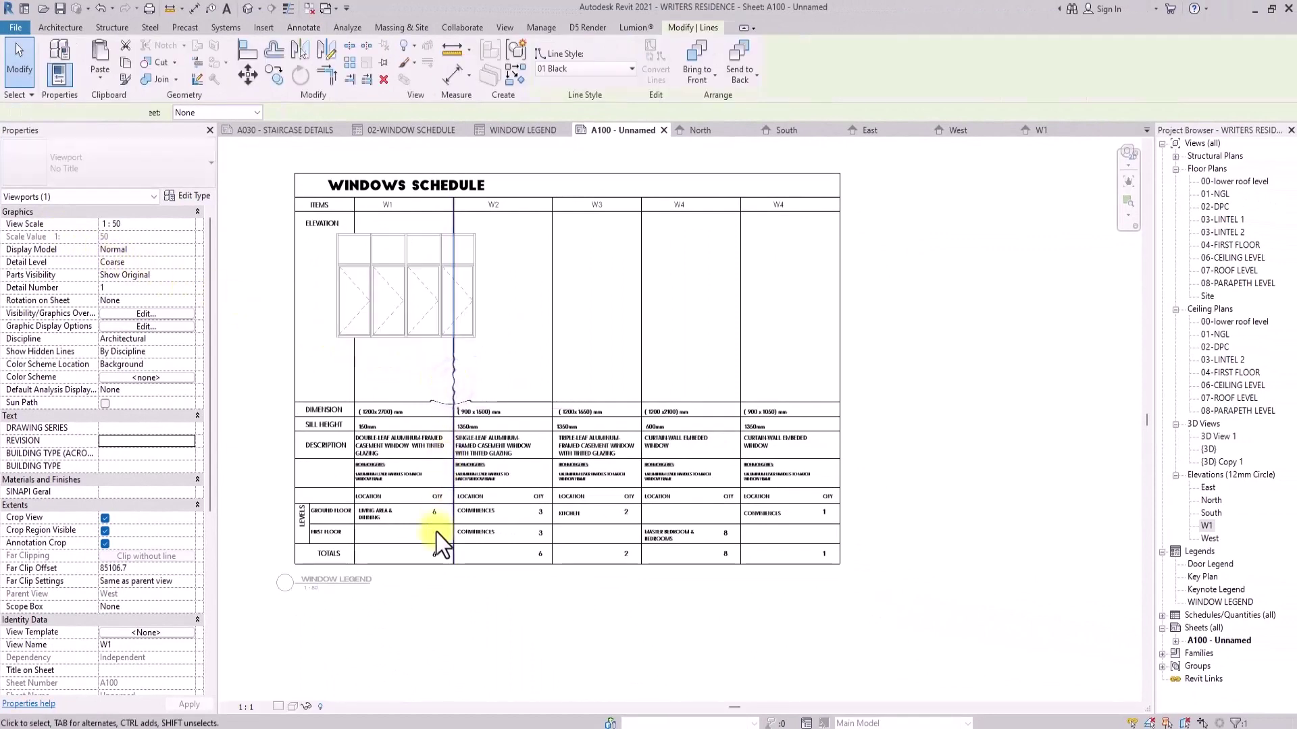
left_click(421, 686)
left_click_drag(408, 698, 665, 203)
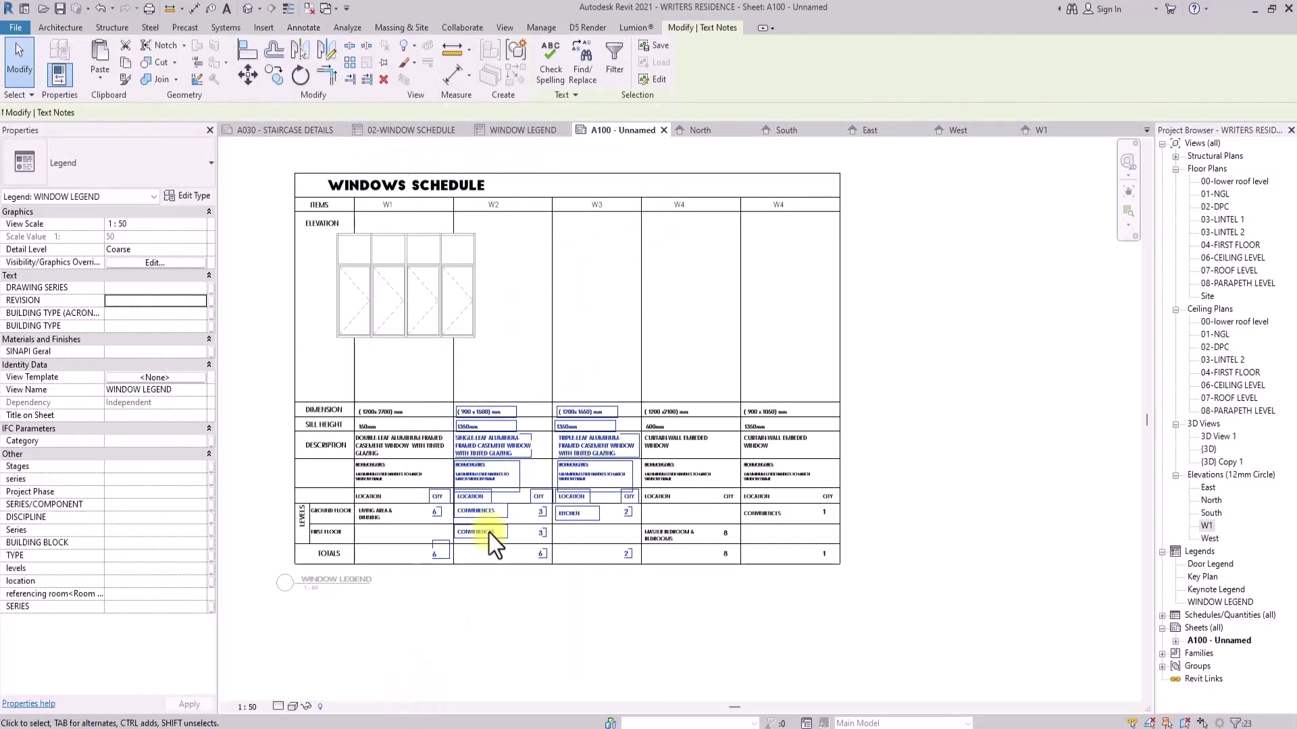
mouse_move(450, 628)
left_mouse_down()
mouse_move(501, 354)
mouse_move(796, 216)
mouse_move(972, 189)
left_mouse_up()
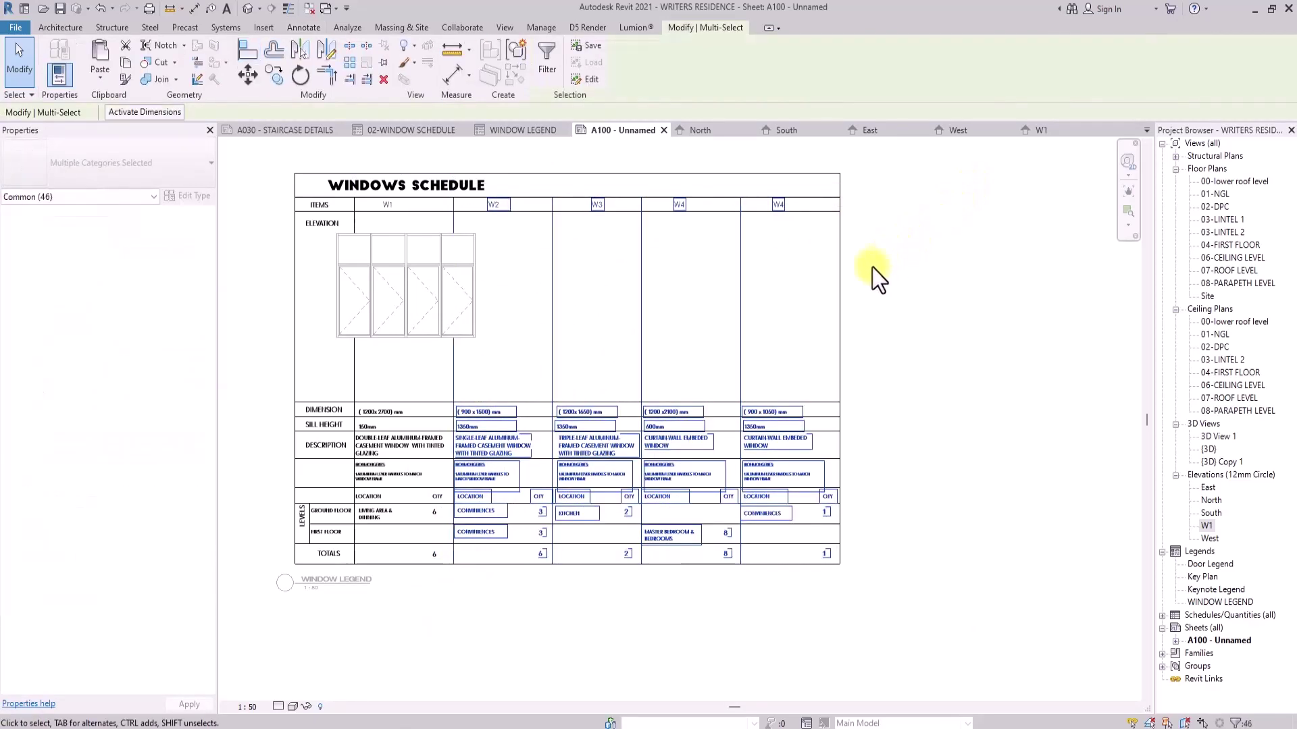
left_click(840, 291, "ctrl")
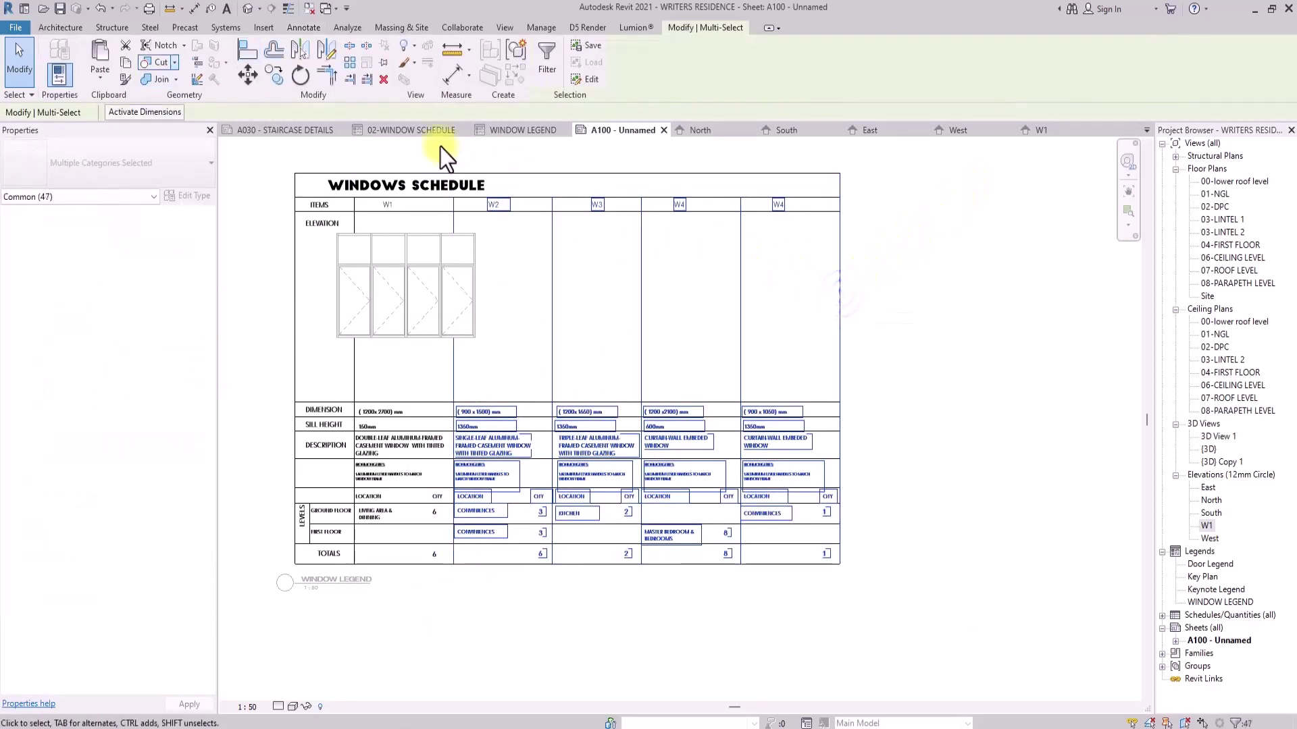
left_click(246, 75)
left_click(453, 211)
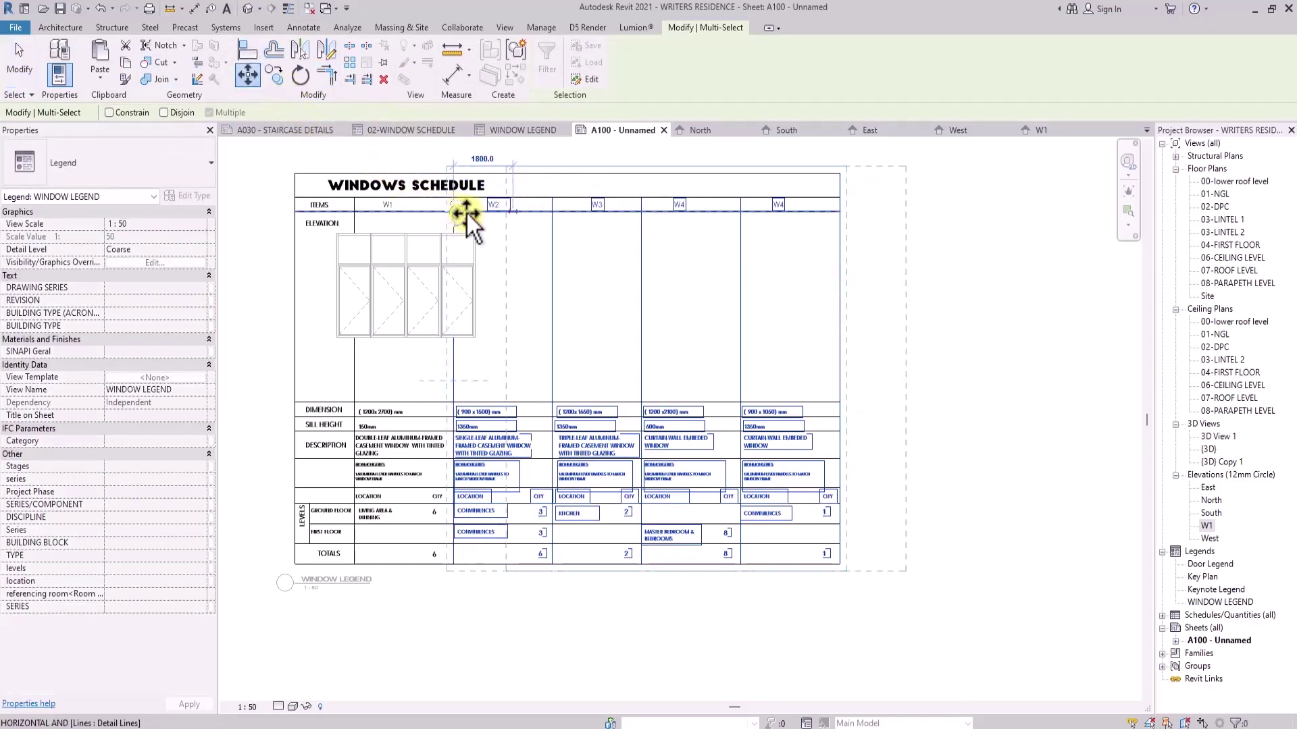
left_click(443, 619)
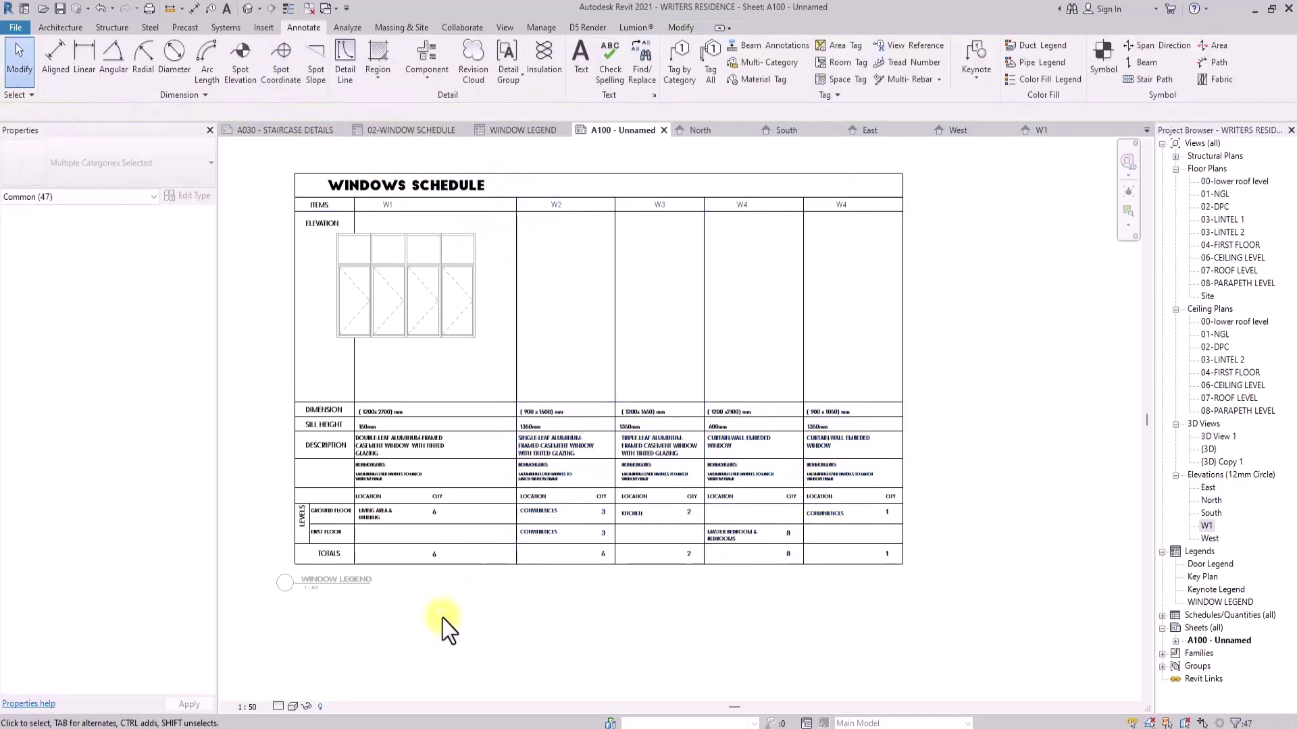
double_click(1005, 282)
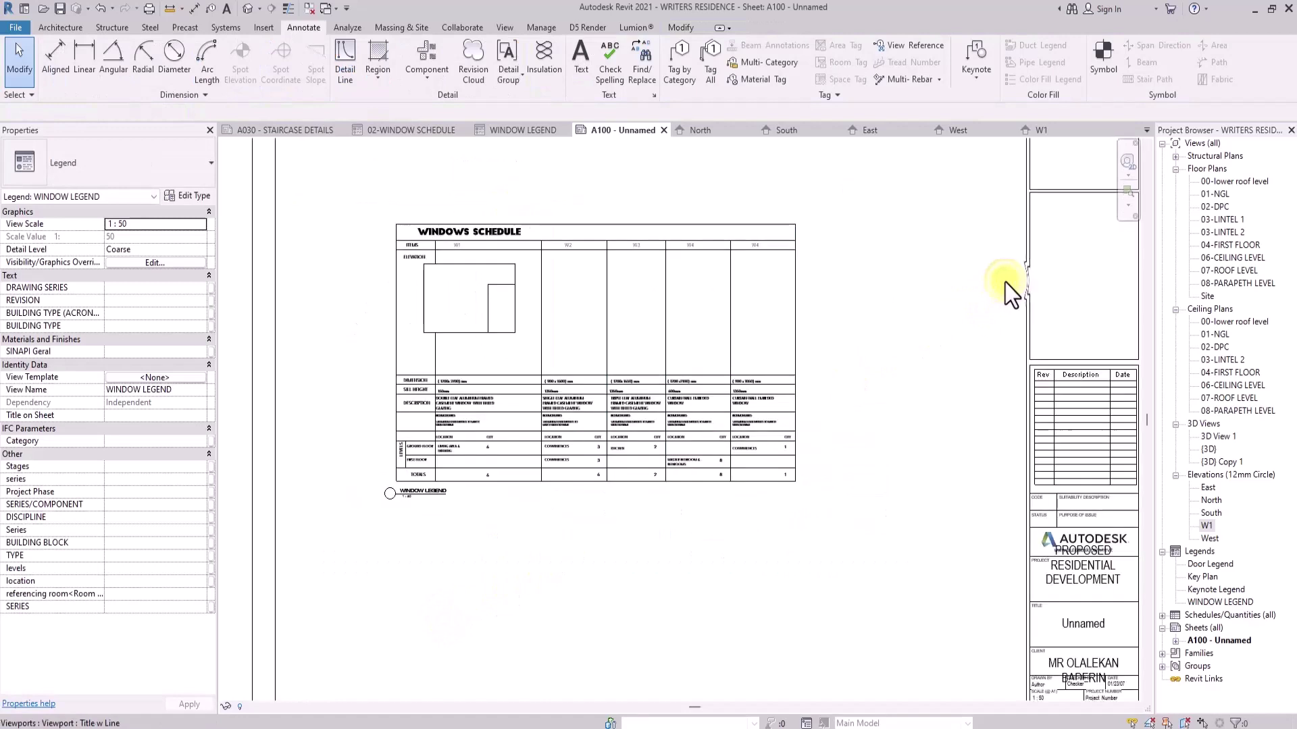
Nudge the W1 elevation viewport right so it sits inside the widened W1 column of the Elevation row
left_click(489, 323)
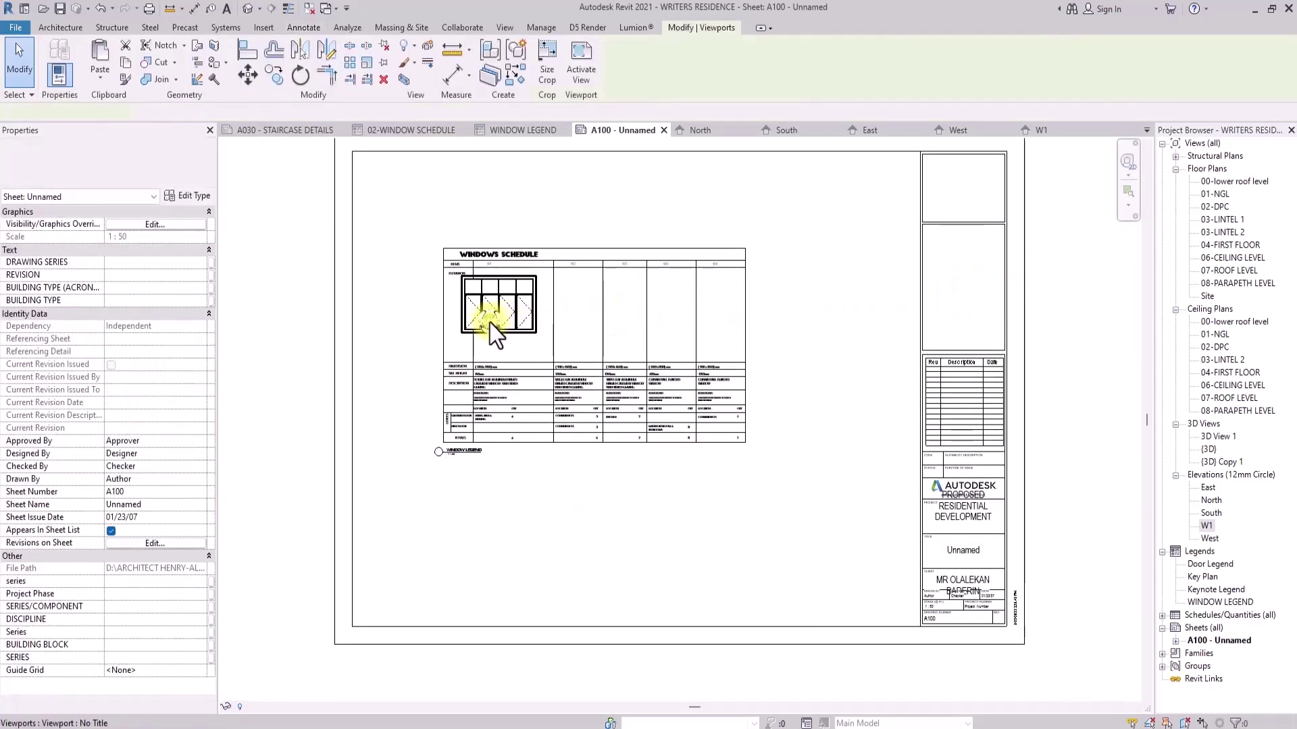
key("Right")
key("Right")
key("Right")
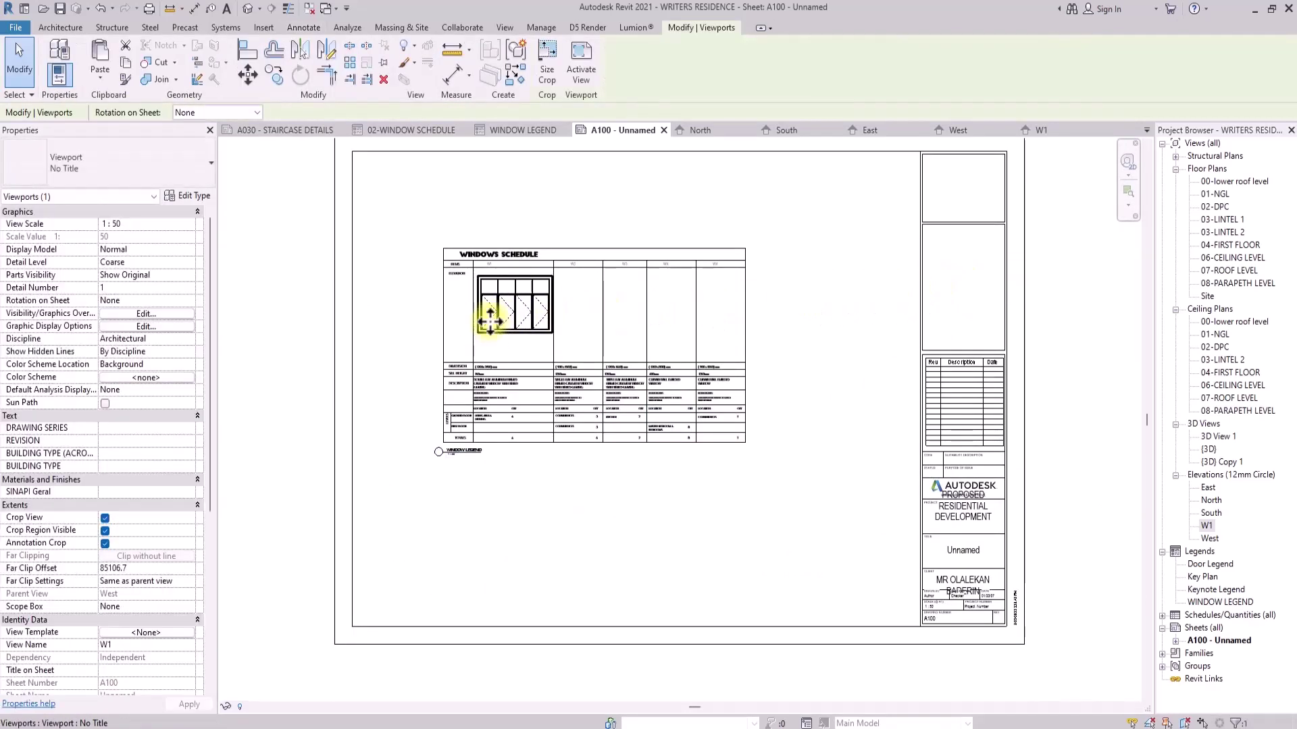
scroll(489, 322, "up", 2)
scroll(382, 409, "down", 2)
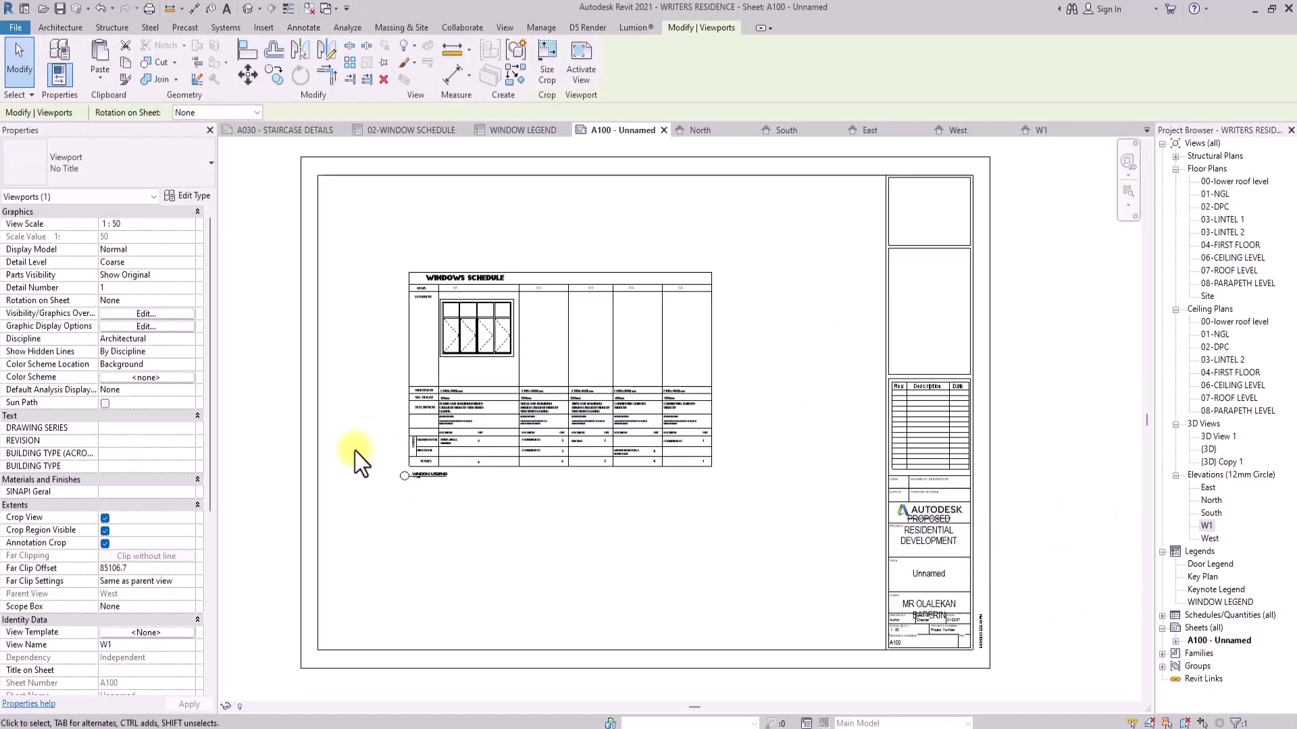
left_click(261, 540)
scroll(260, 541, "down", 2)
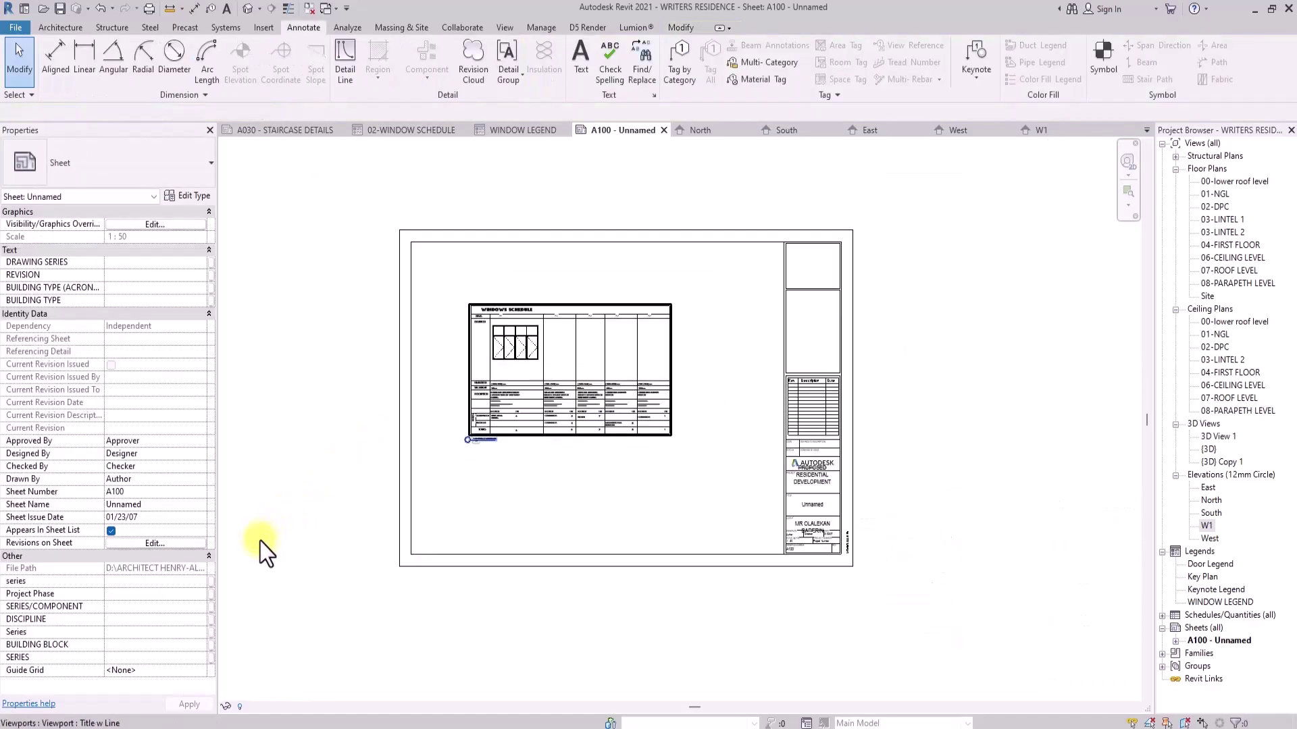
scroll(261, 541, "up", 4)
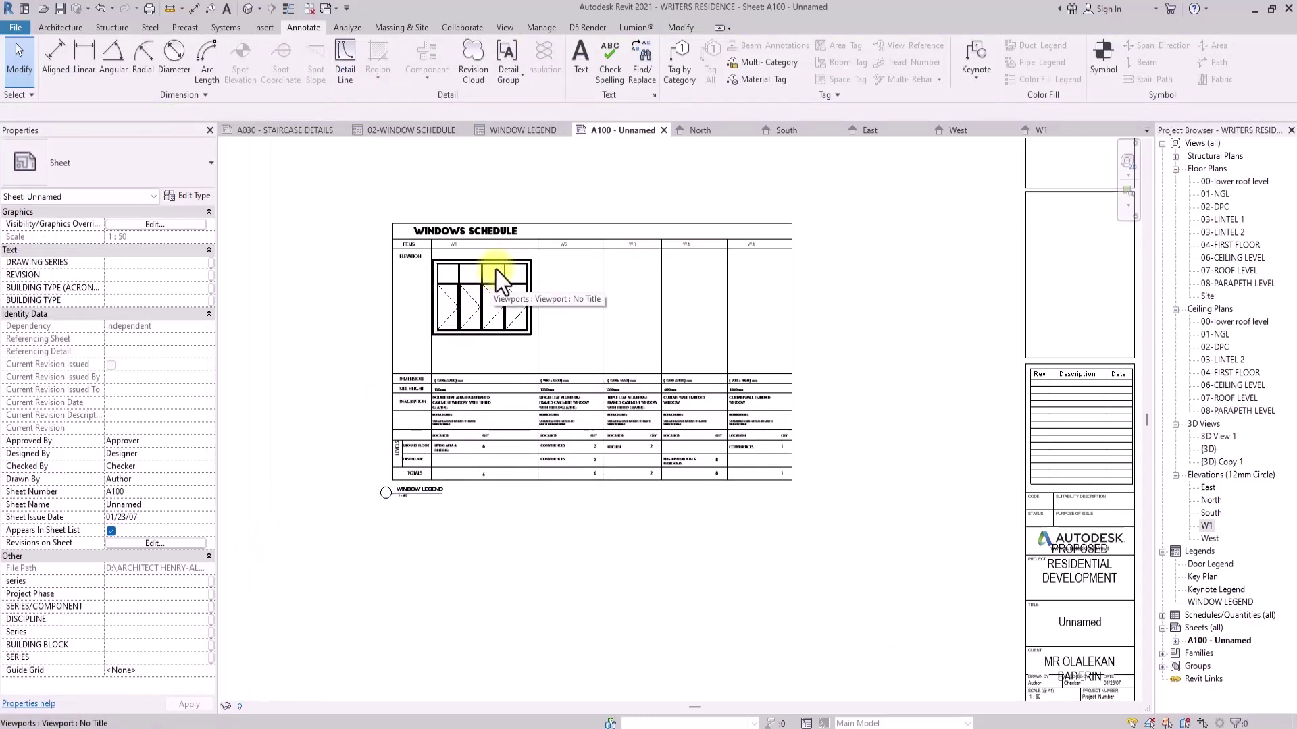
key("Tab")
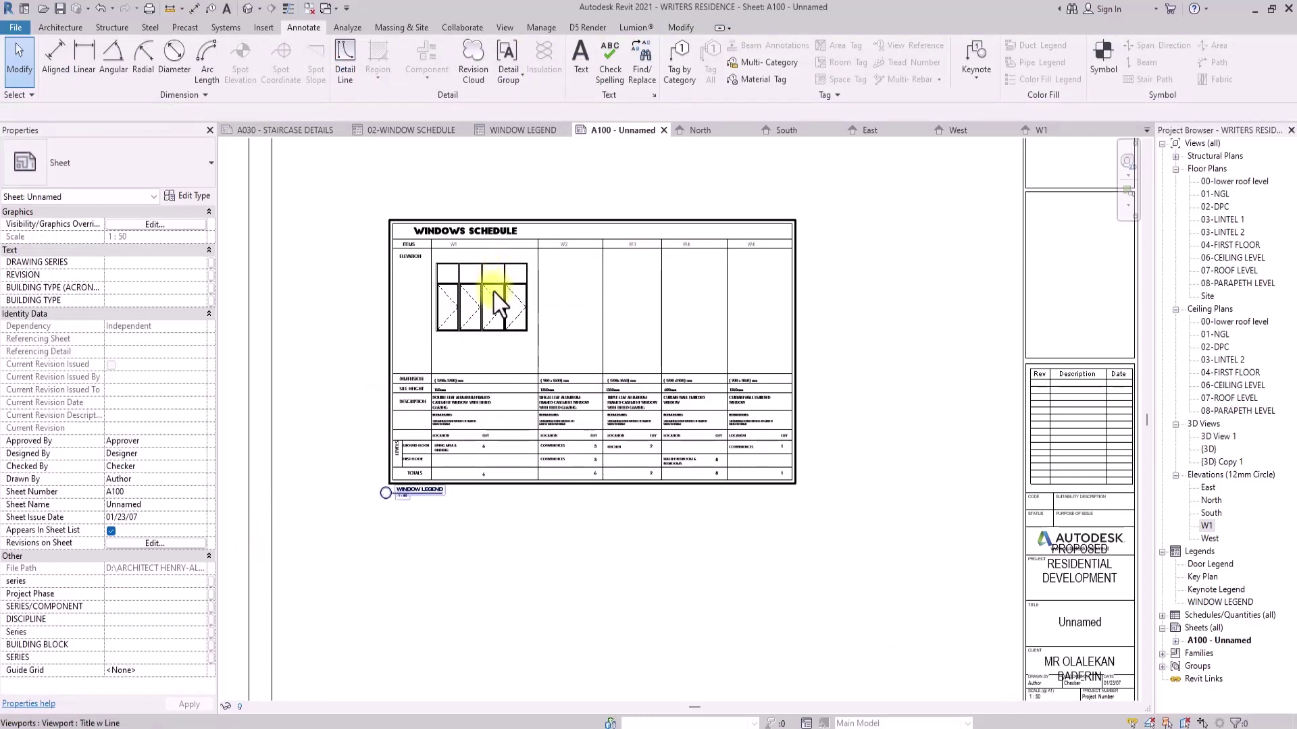
key("Tab")
scroll(496, 322, "down", 1)
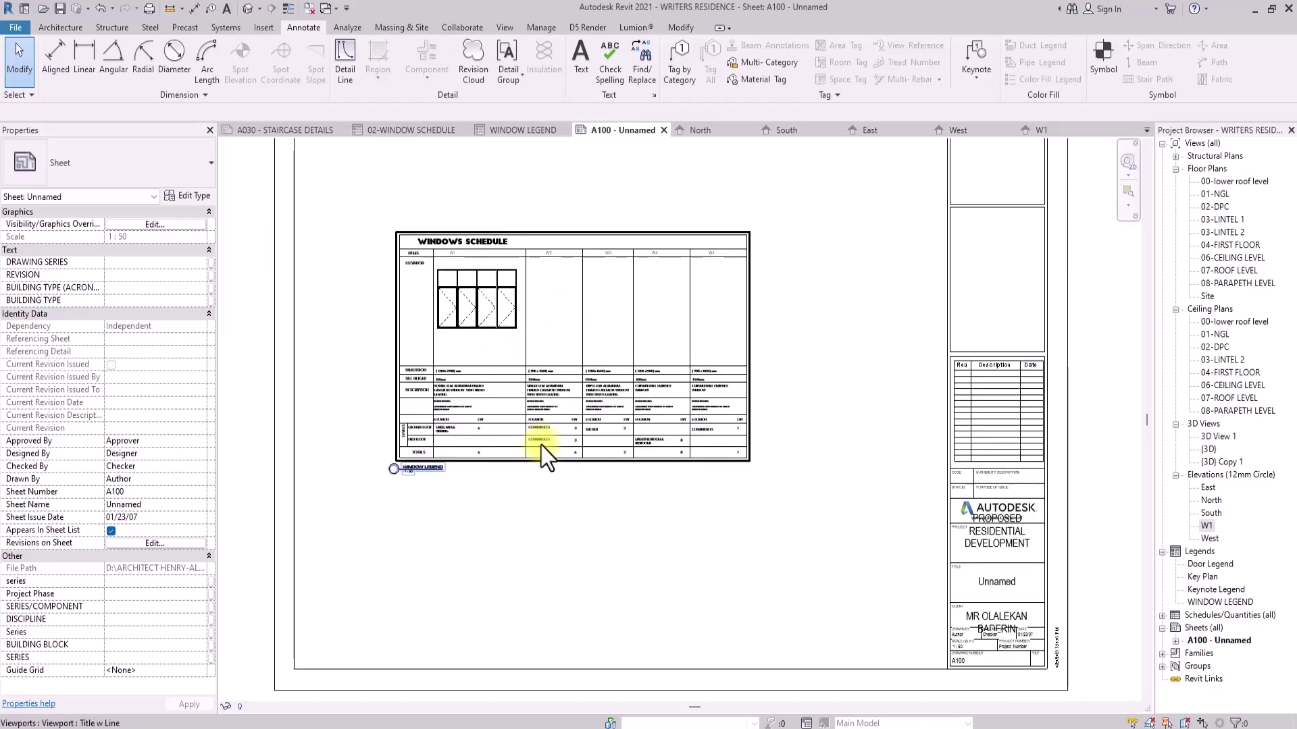